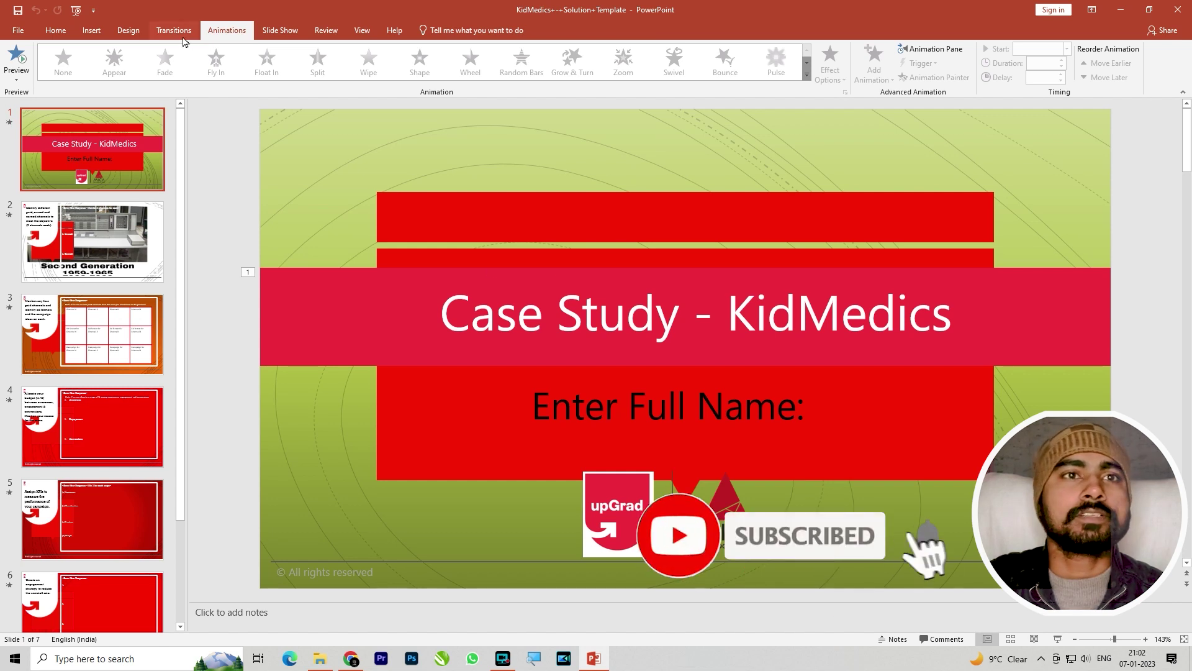
Glance at the transition options and preview the slide's animations twice
{"action": "left_click", "coordinate": [182, 34]}
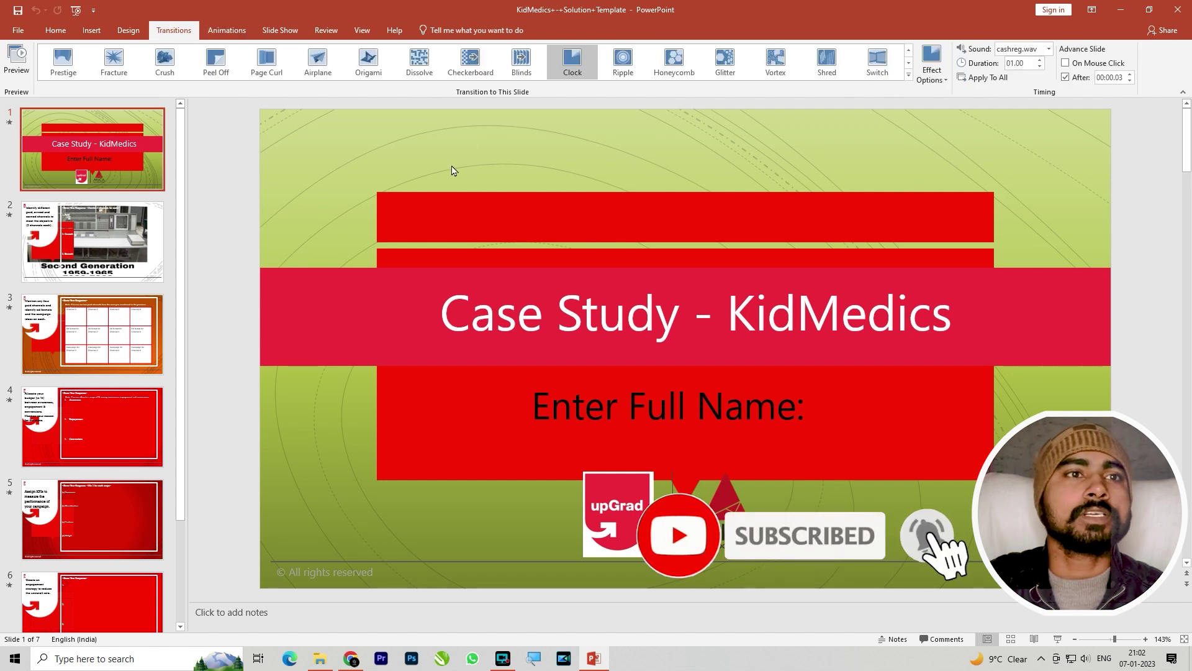
{"action": "left_click", "coordinate": [226, 30]}
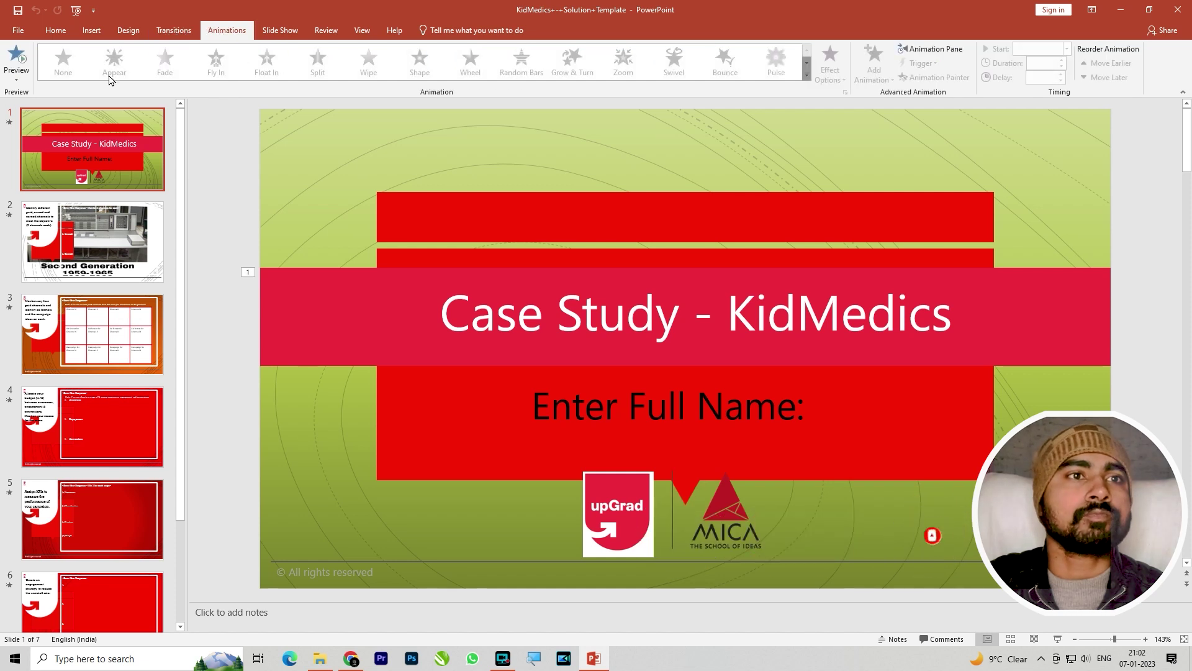
{"action": "left_click", "coordinate": [16, 79]}
{"action": "left_click", "coordinate": [31, 90]}
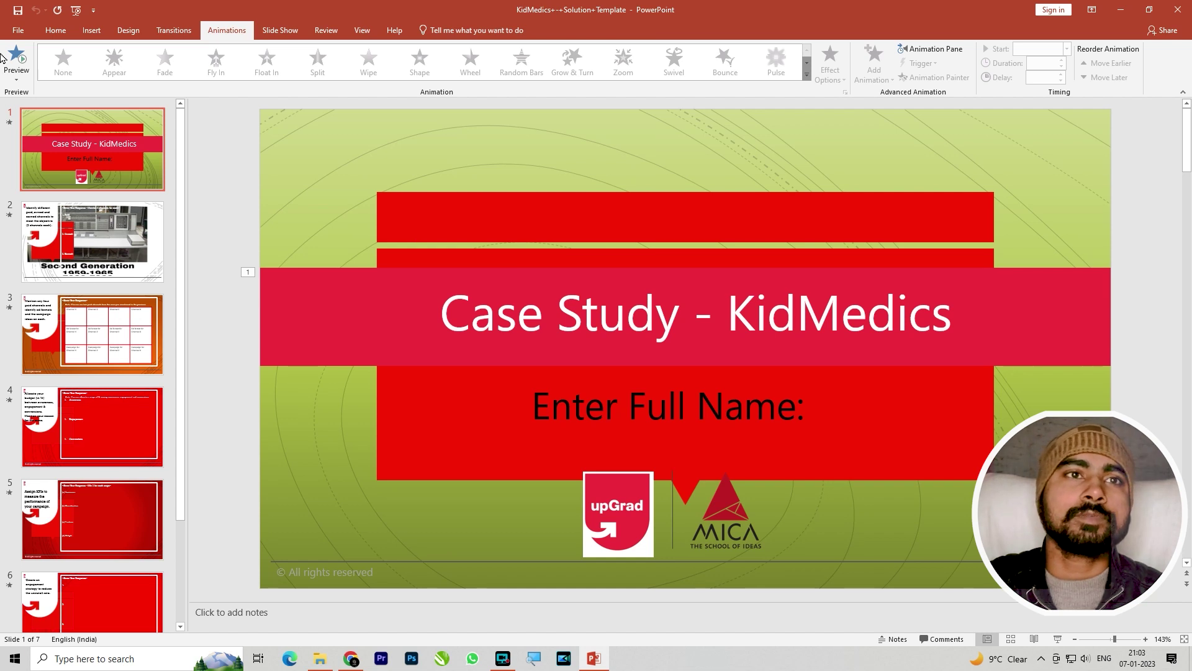
{"action": "left_click", "coordinate": [186, 32]}
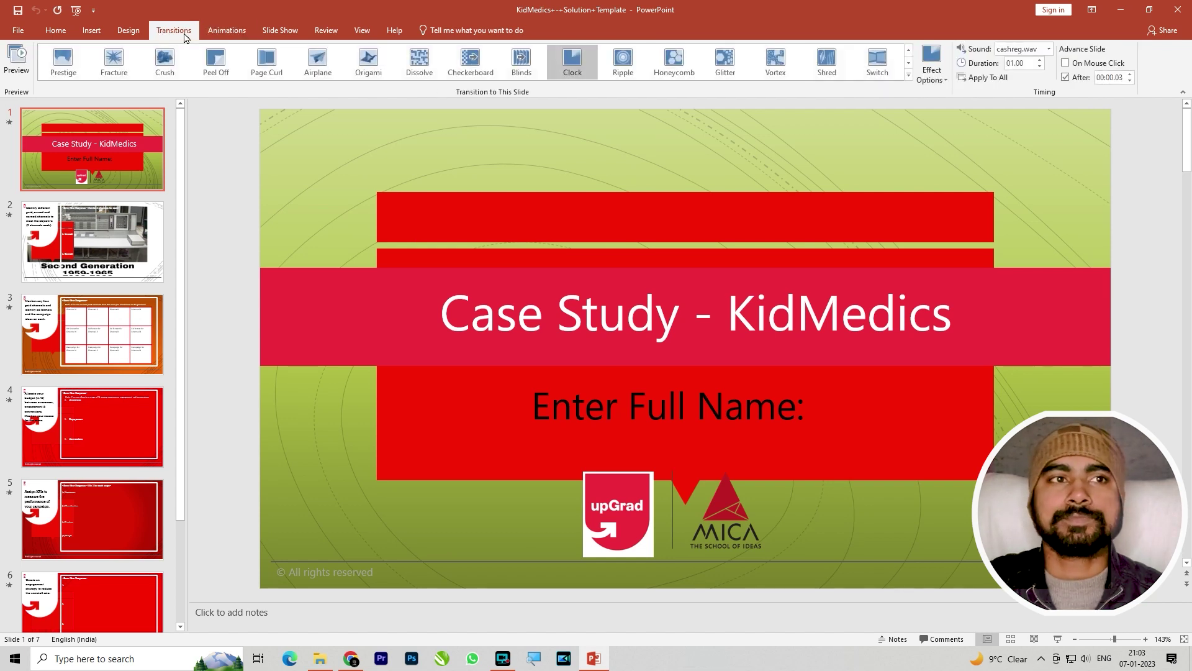
{"action": "left_click", "coordinate": [225, 32]}
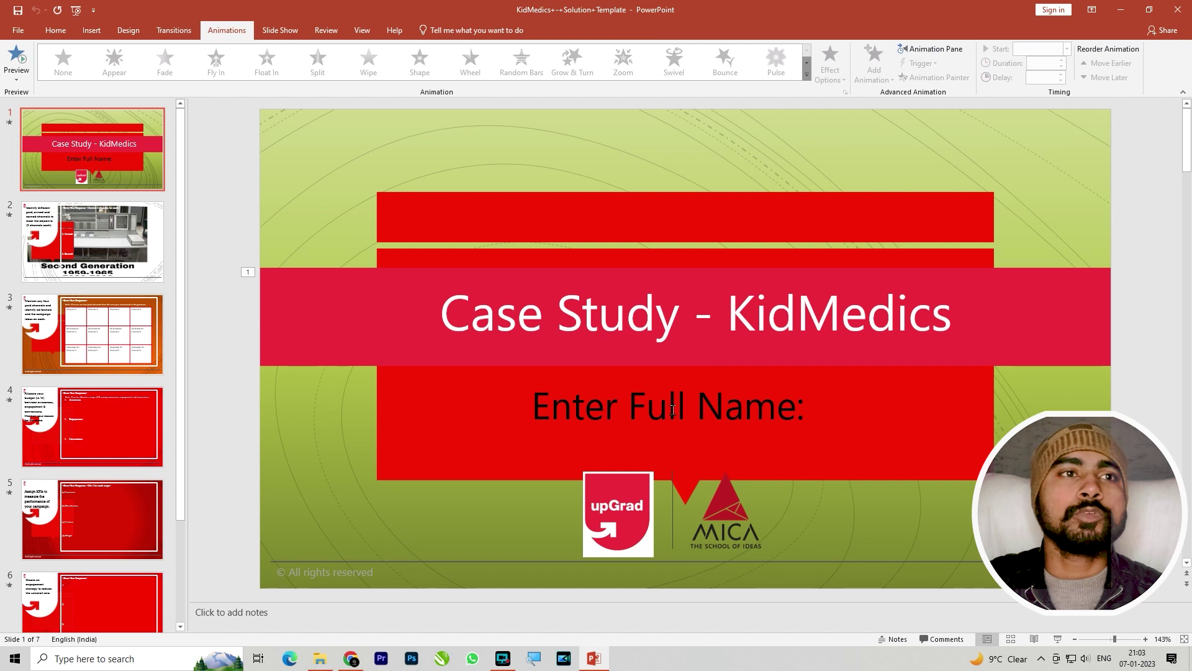
{"action": "left_click", "coordinate": [21, 84]}
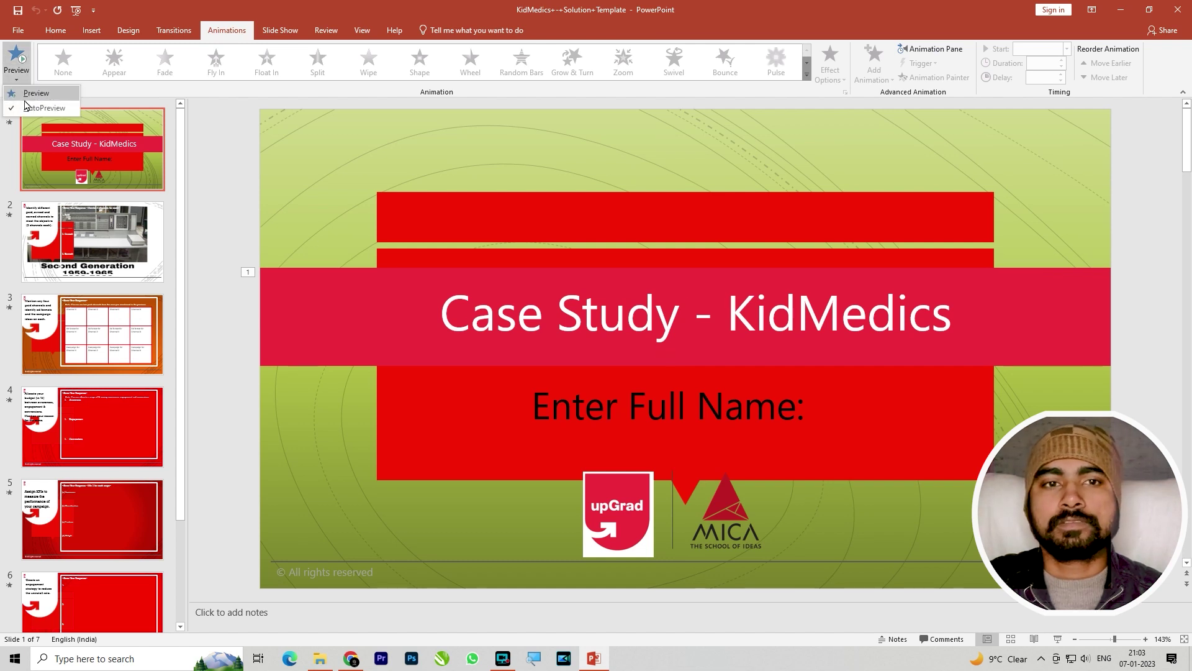
{"action": "left_click", "coordinate": [39, 96]}
Run the slide show from the beginning, end it, and return to the Case Study title slide
{"action": "key", "text": "F5"}
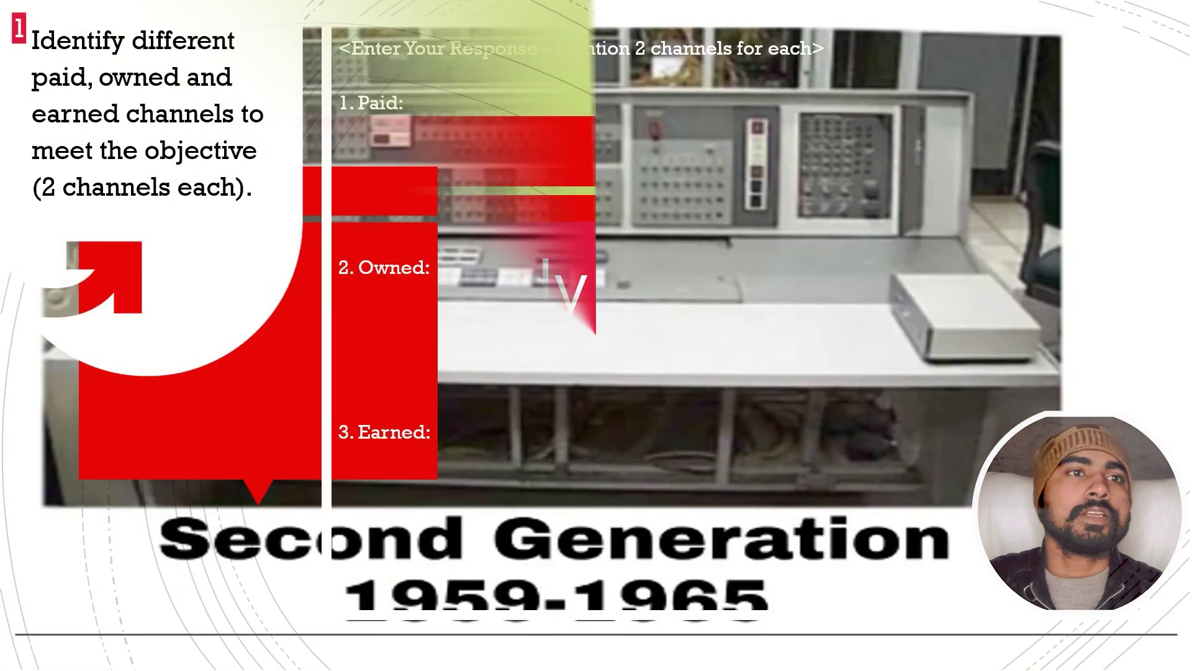
{"action": "key", "text": "Escape"}
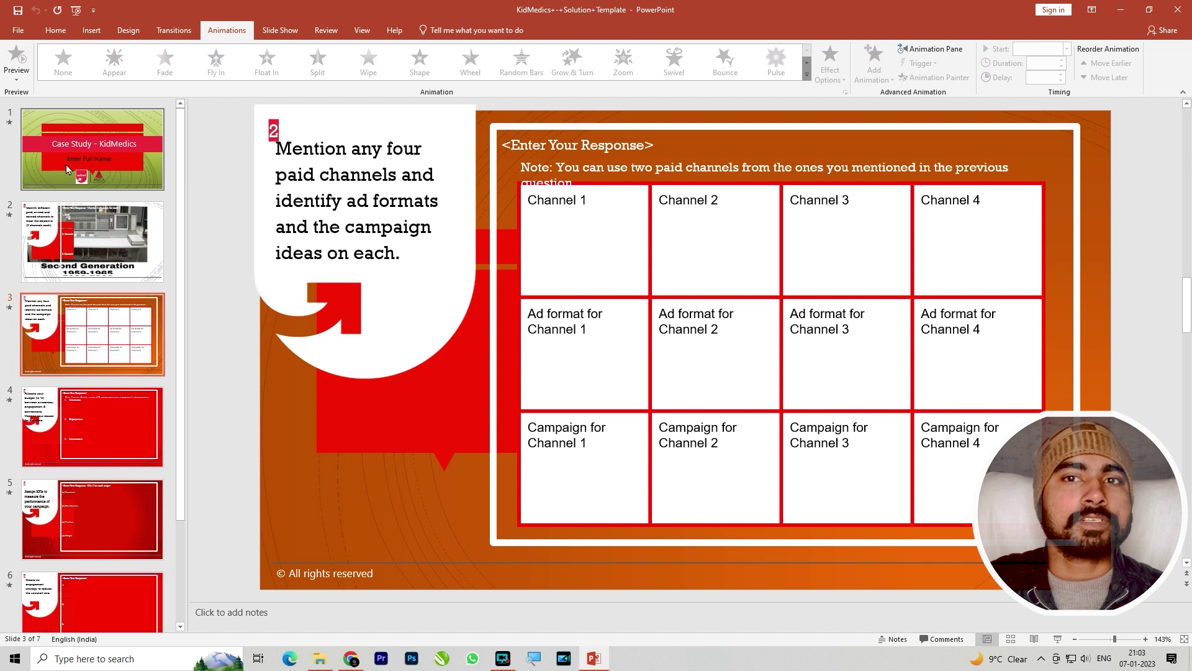
{"action": "left_click", "coordinate": [93, 149]}
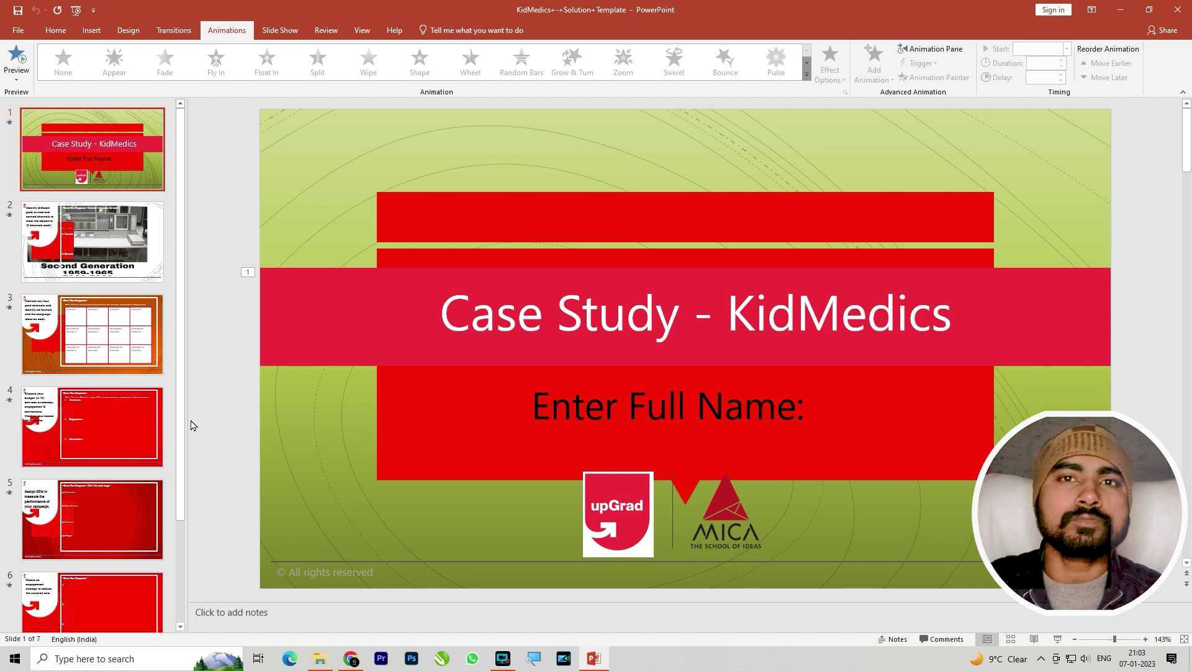
Try Appear, Fade, Fly In, Float In, Split and Wipe on the Case Study - KidMedics title
{"action": "left_click", "coordinate": [410, 288]}
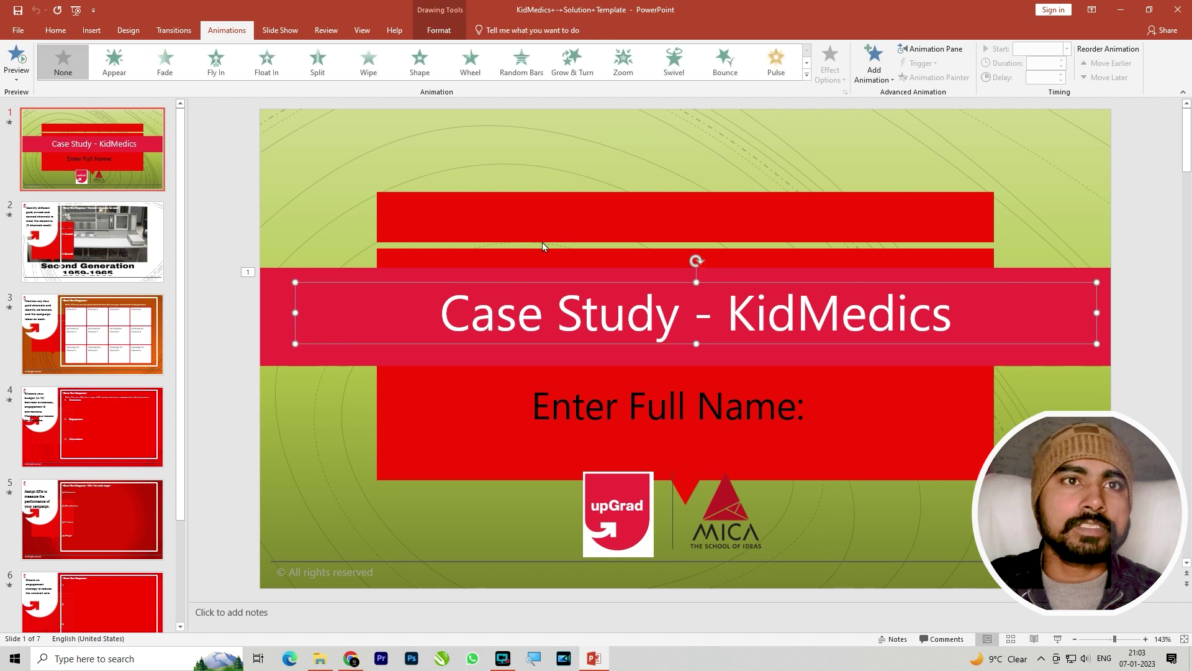
{"action": "left_click", "coordinate": [122, 66]}
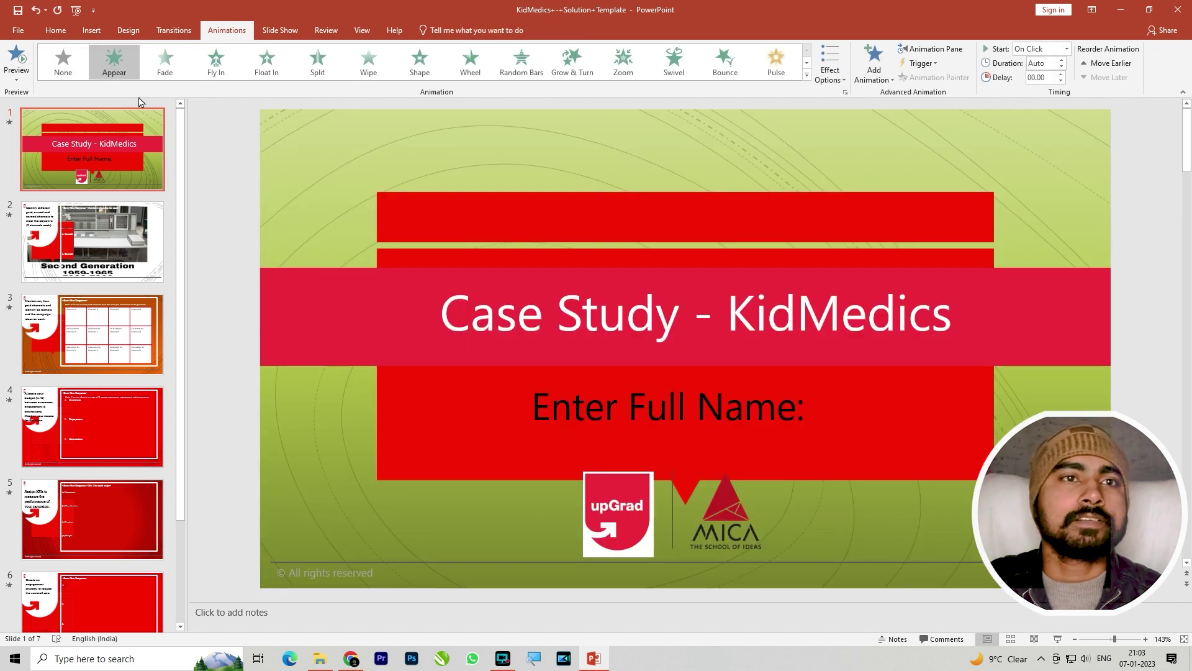
{"action": "left_click", "coordinate": [472, 292]}
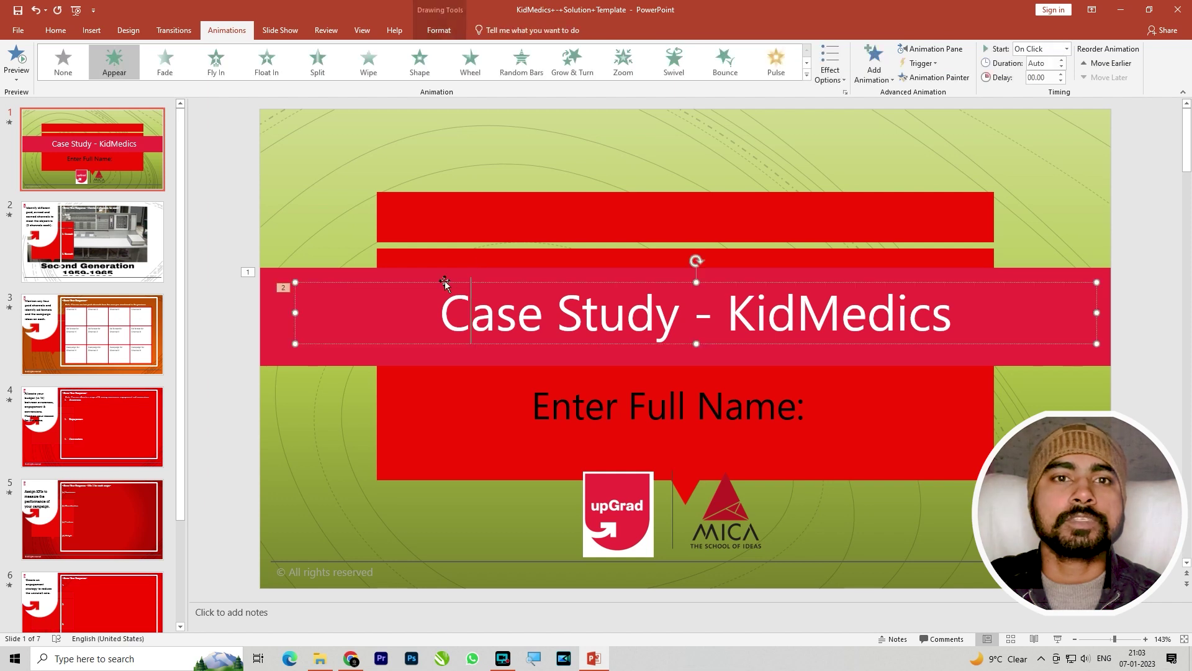
{"action": "left_click", "coordinate": [182, 67]}
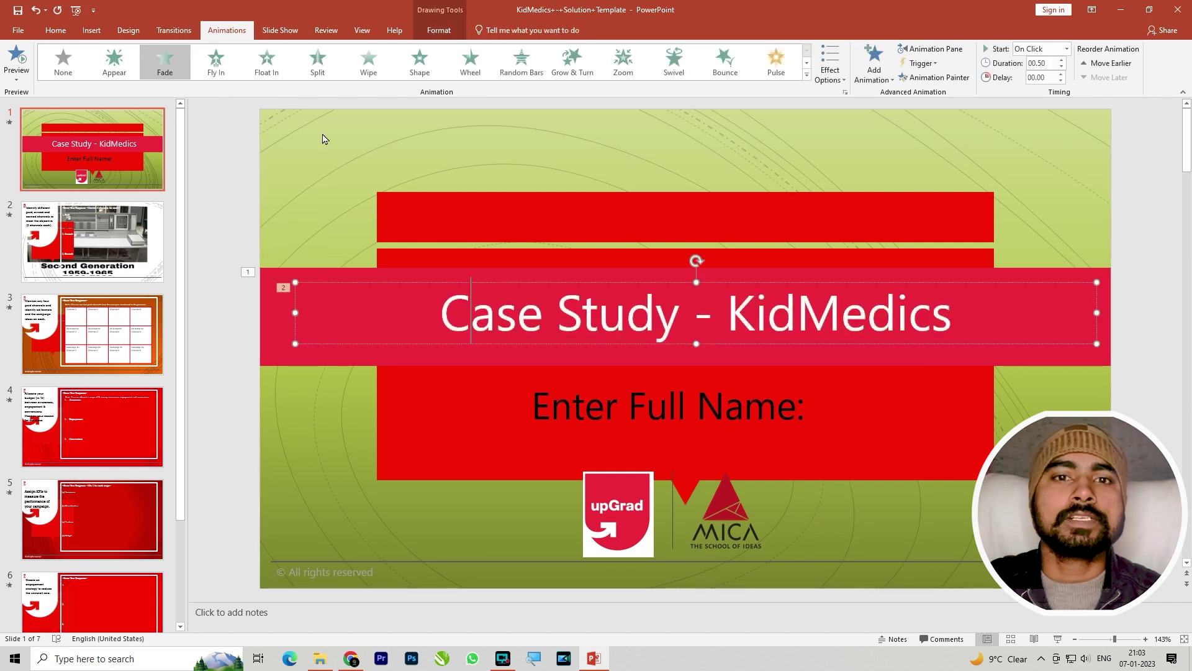
{"action": "left_click", "coordinate": [216, 62]}
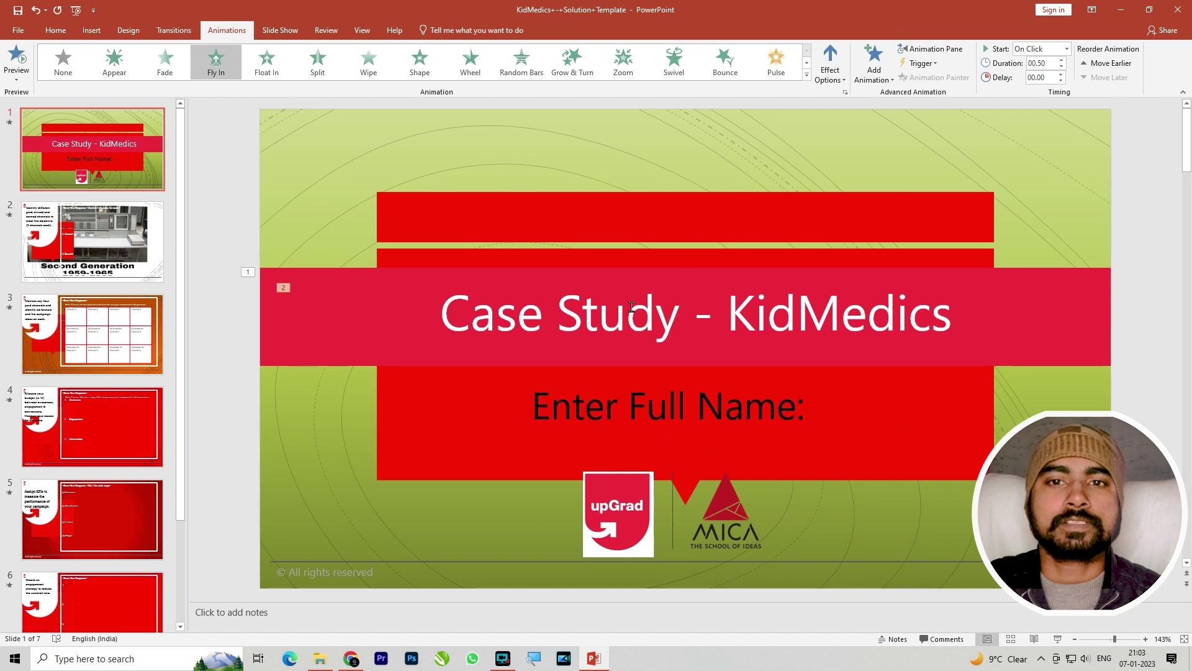
{"action": "left_click", "coordinate": [287, 64]}
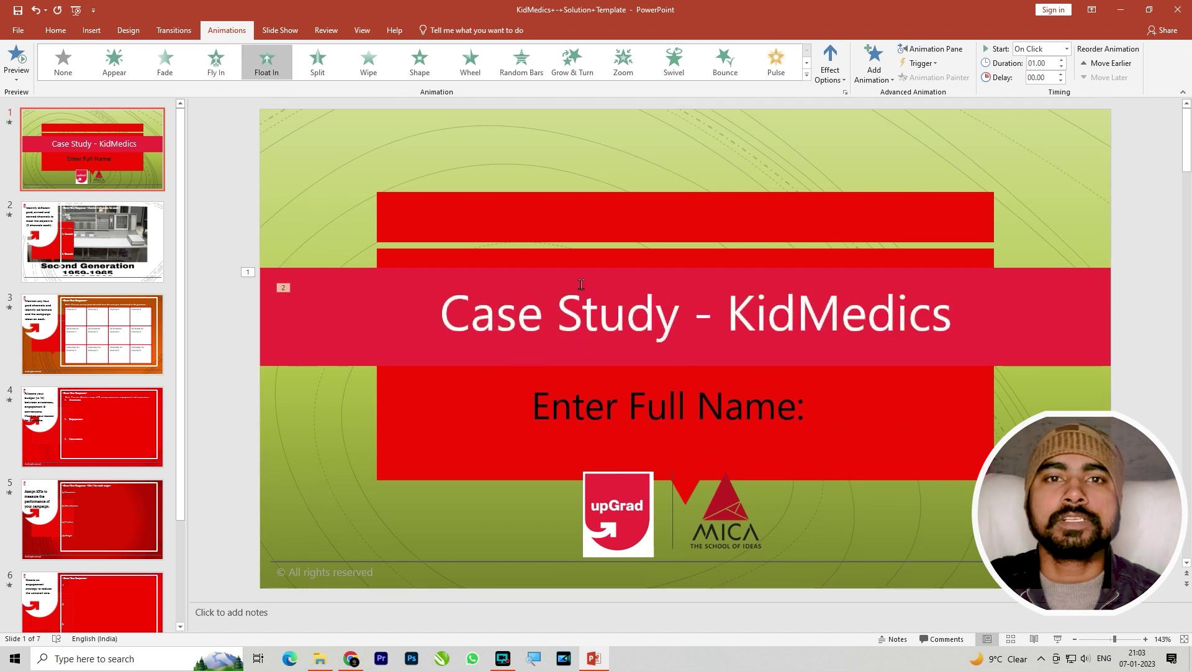
{"action": "left_click", "coordinate": [313, 69]}
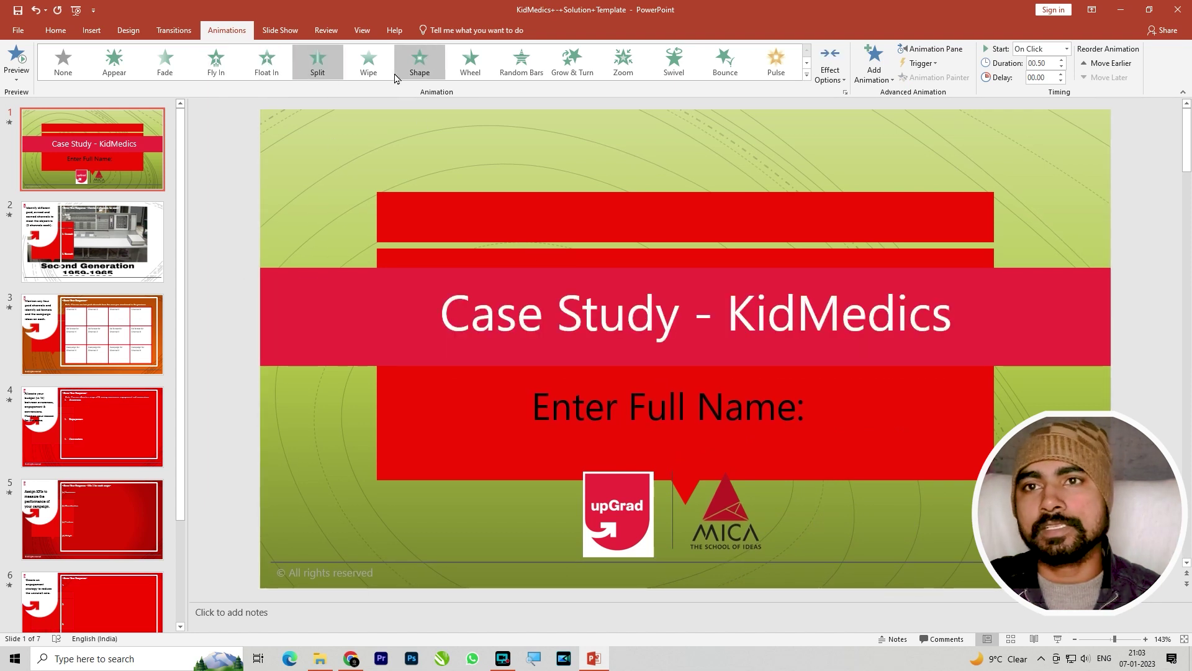
{"action": "left_click", "coordinate": [371, 65]}
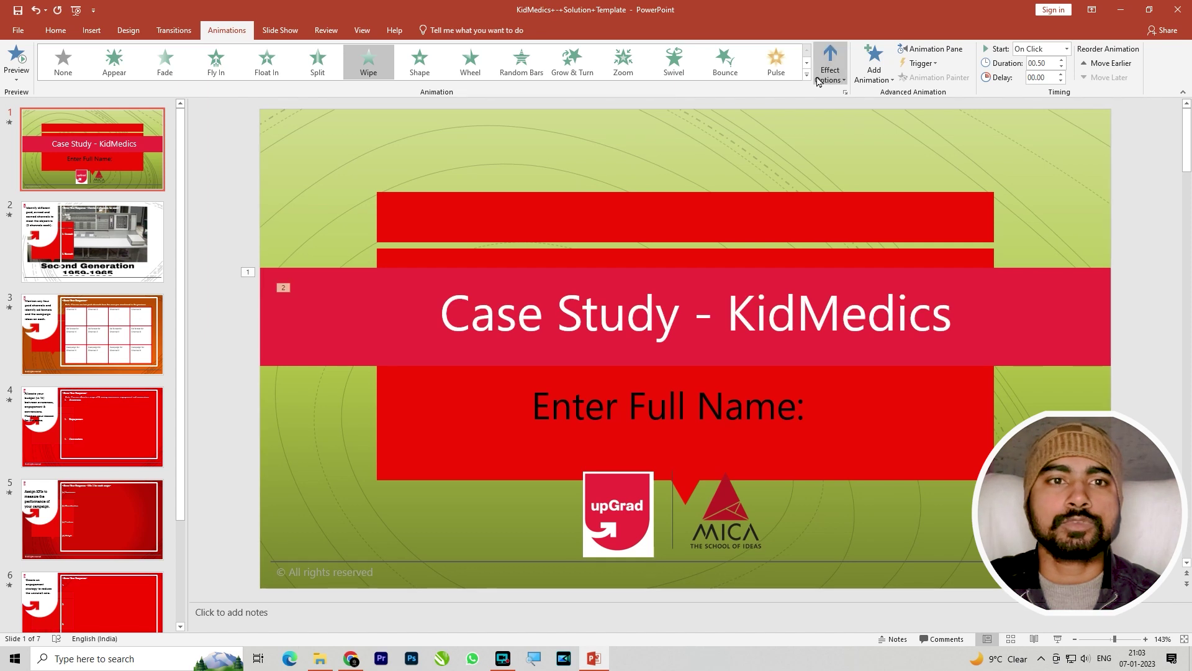
Give the title a Shape exit effect with the Circle effect option
{"action": "left_click", "coordinate": [807, 75]}
{"action": "left_click", "coordinate": [366, 251]}
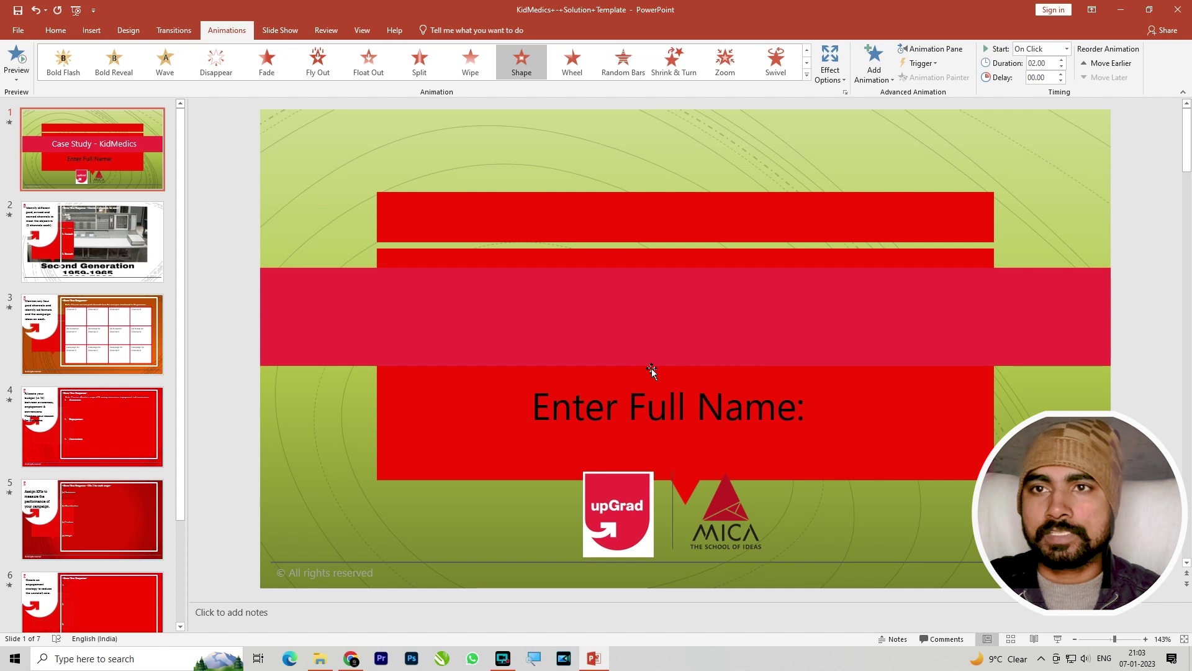
{"action": "left_click", "coordinate": [830, 63]}
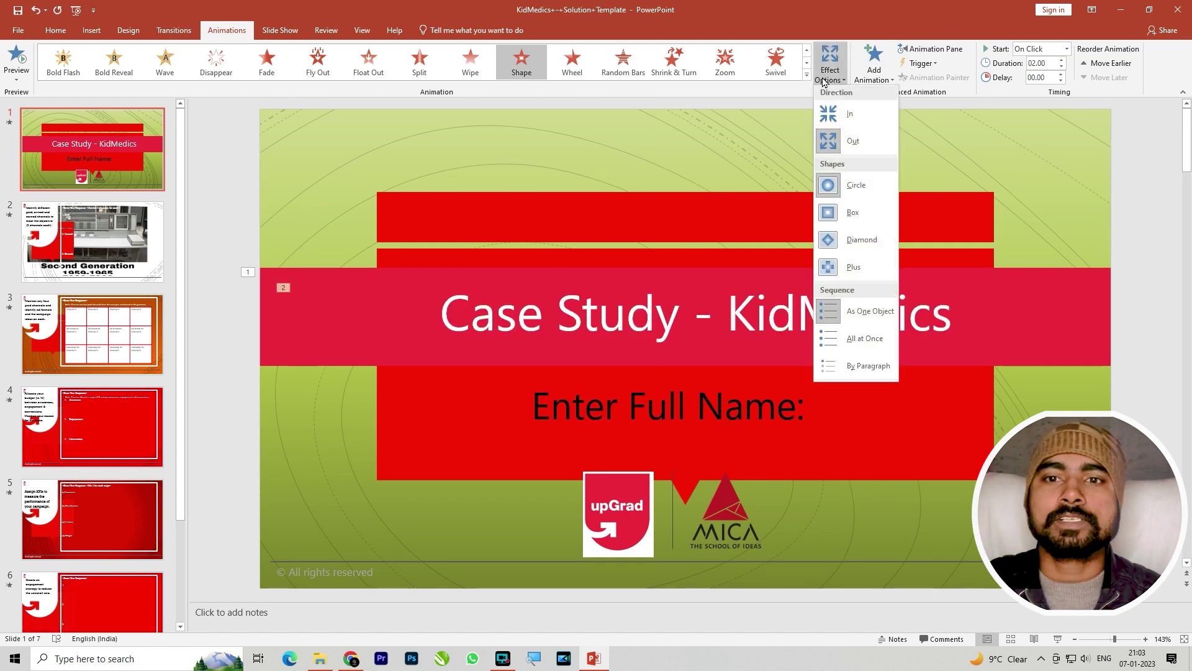
{"action": "left_click", "coordinate": [862, 188]}
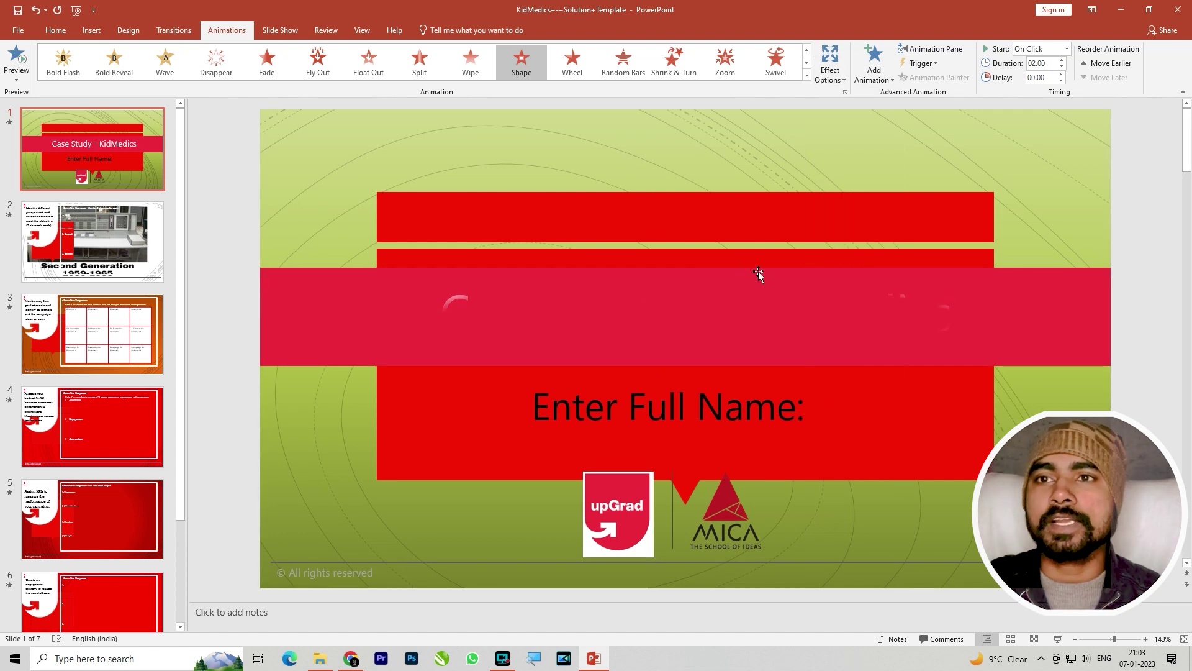
{"action": "left_click", "coordinate": [874, 62]}
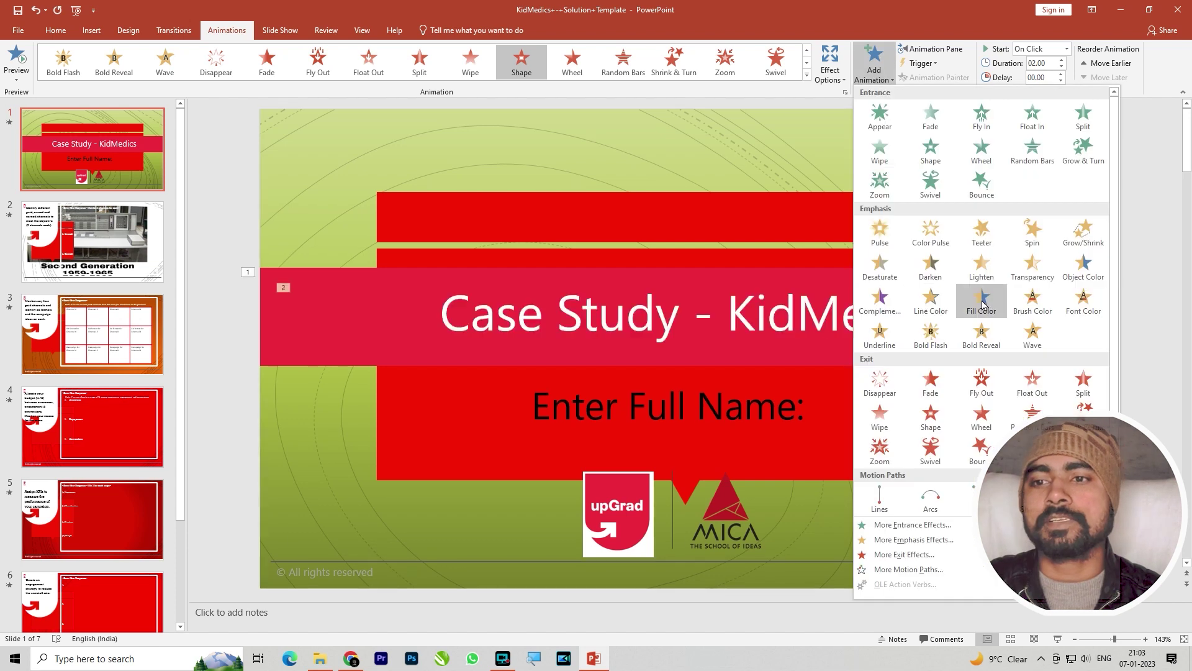
Add an Arcs motion path and a circular Shapes motion path to the title
{"action": "left_click", "coordinate": [931, 497]}
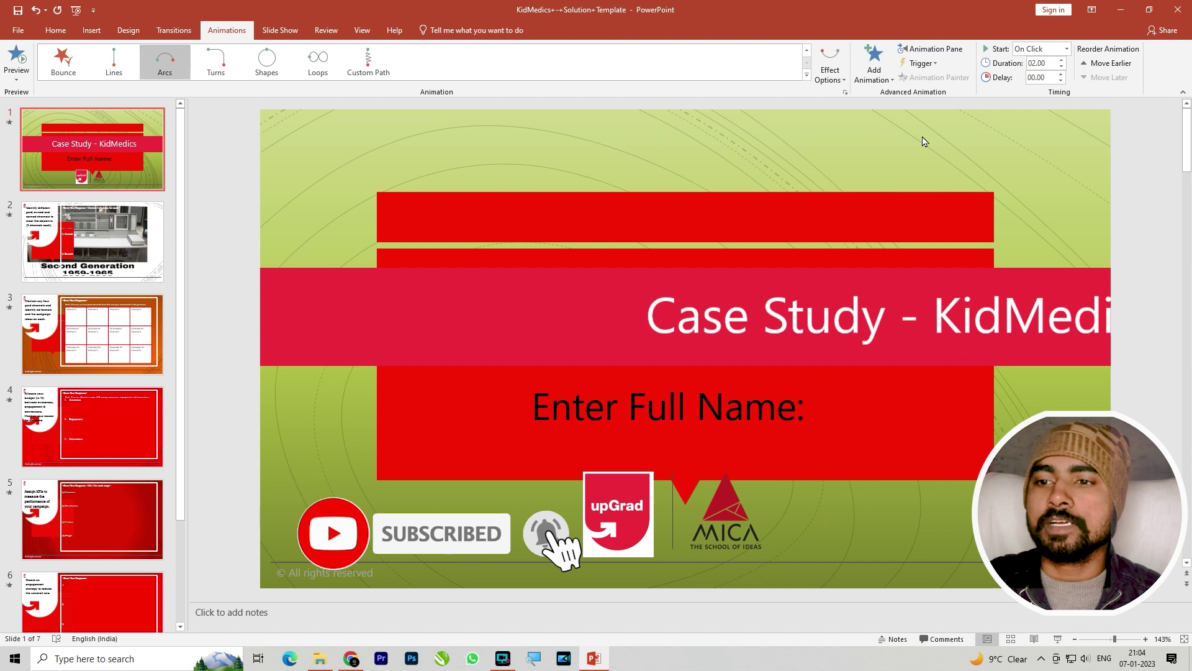
{"action": "left_click", "coordinate": [872, 80]}
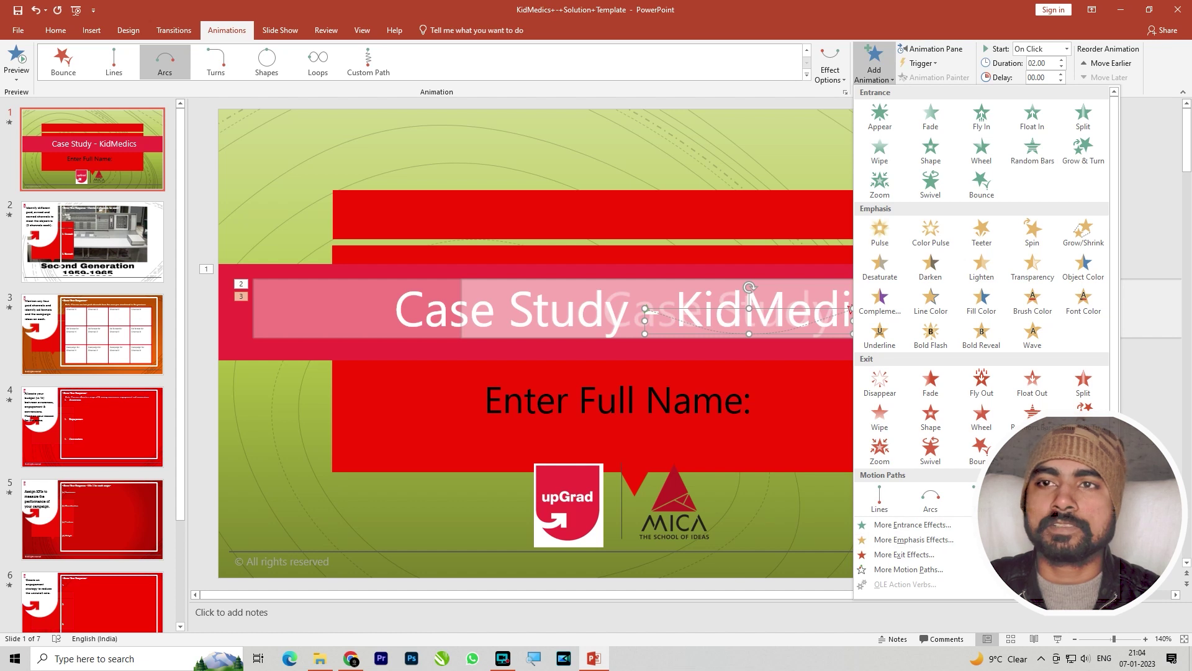
{"action": "left_click", "coordinate": [1032, 497]}
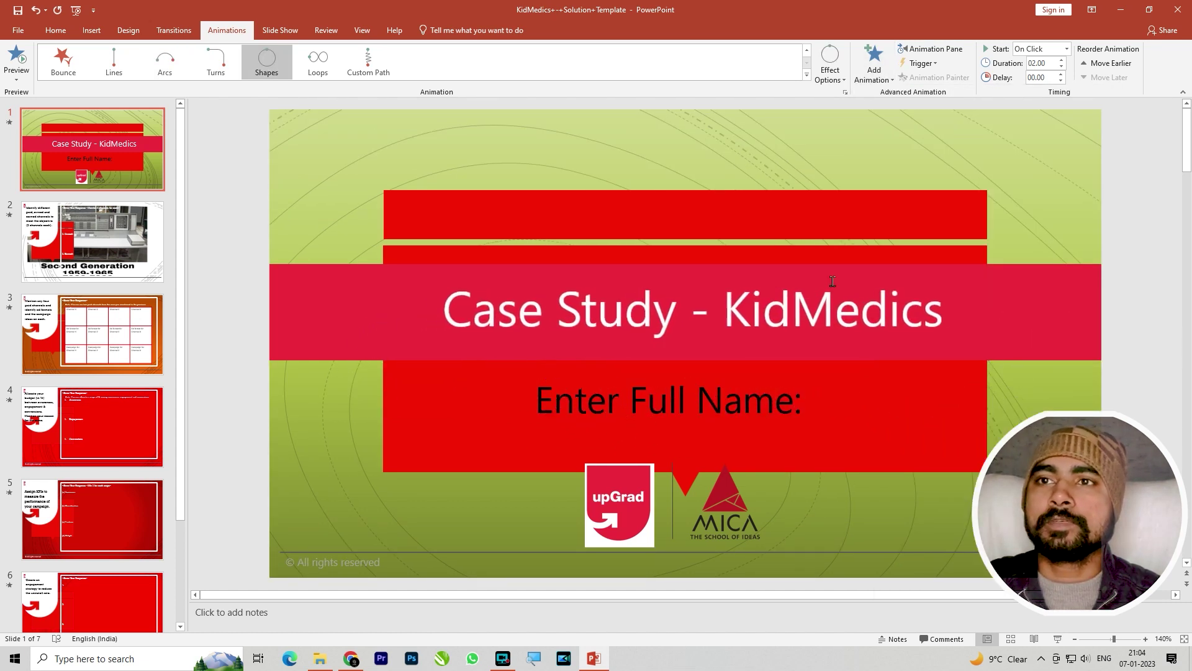
In the Animation Pane, play the four animations from the first one, then Play All
{"action": "left_click", "coordinate": [930, 48]}
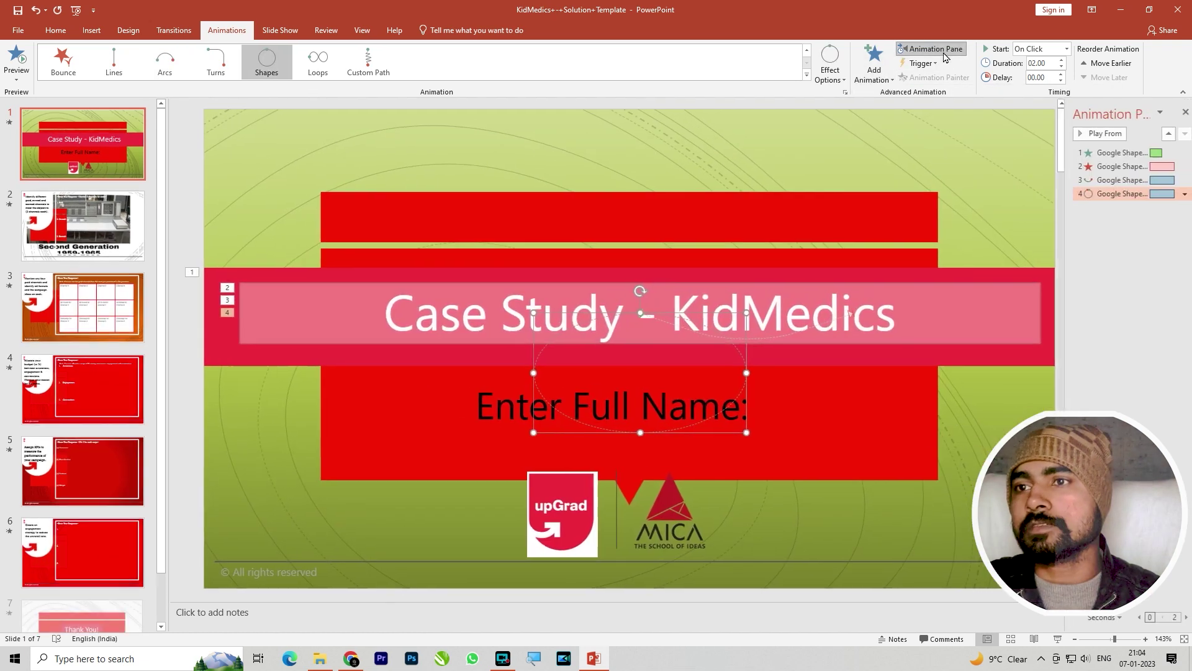
{"action": "left_click", "coordinate": [1114, 153]}
{"action": "left_click", "coordinate": [1091, 133]}
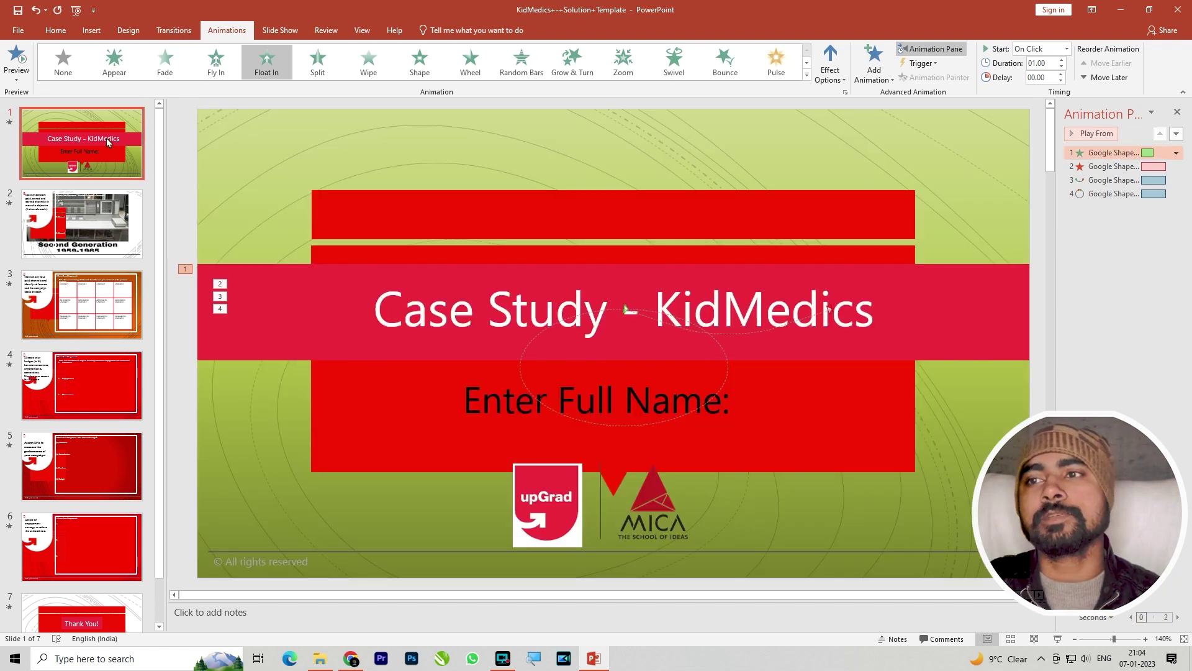
{"action": "left_click", "coordinate": [1103, 178]}
{"action": "left_click", "coordinate": [1108, 166]}
{"action": "left_click", "coordinate": [1111, 154]}
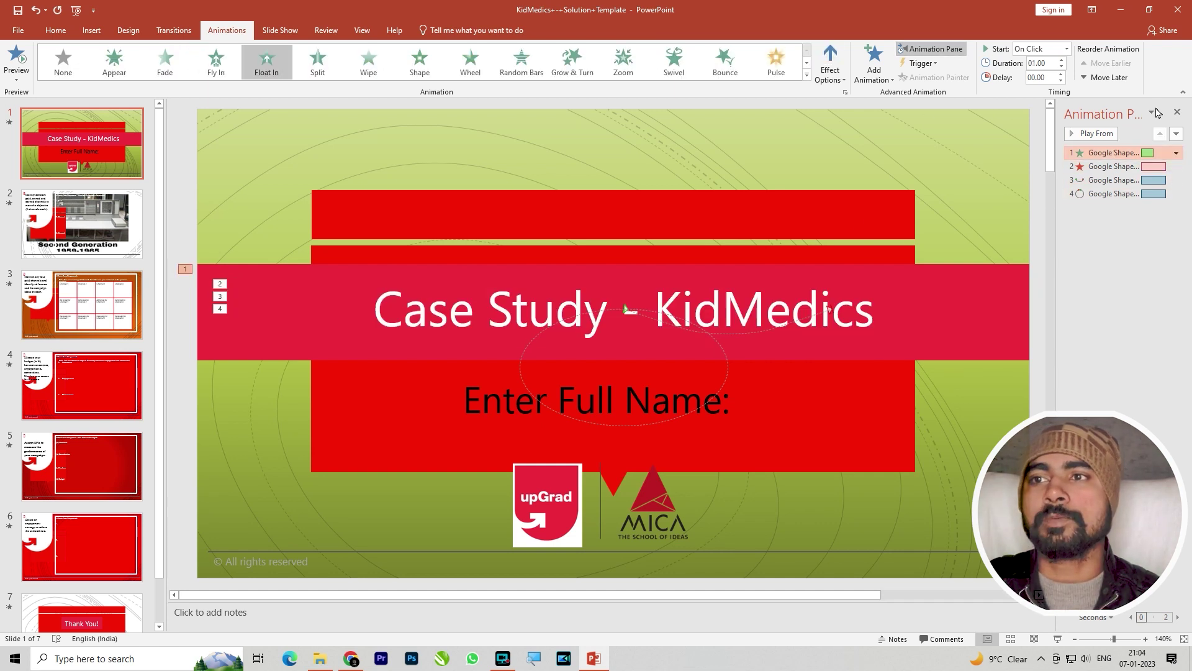
{"action": "left_click", "coordinate": [1103, 134]}
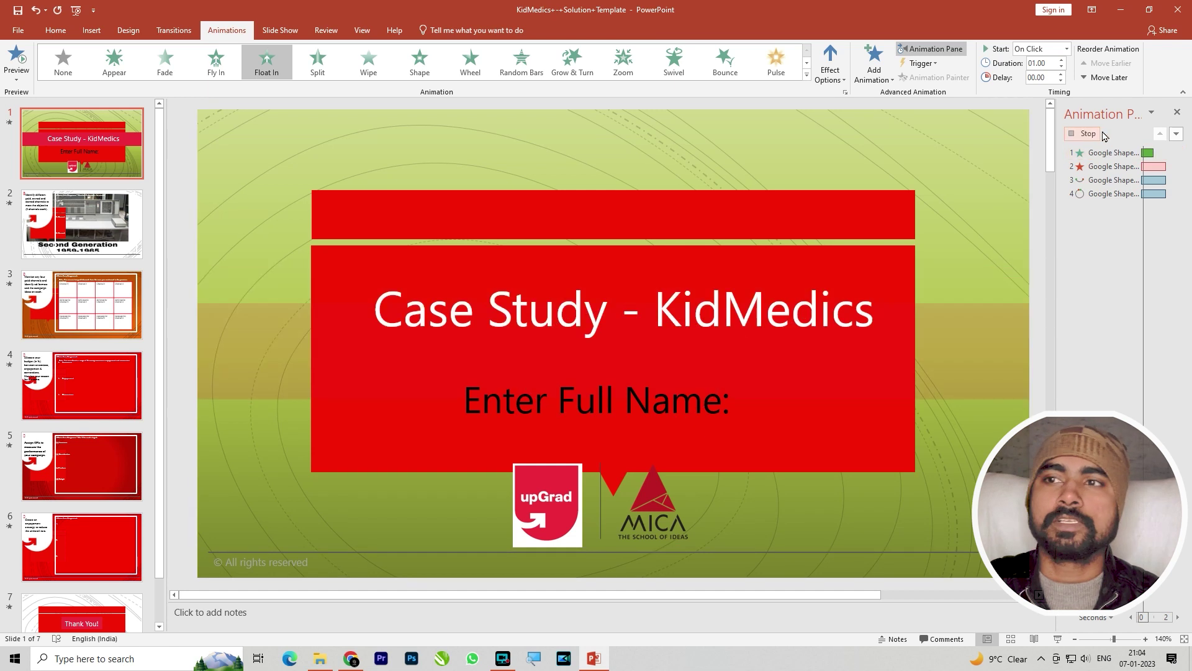
{"action": "left_click", "coordinate": [88, 229]}
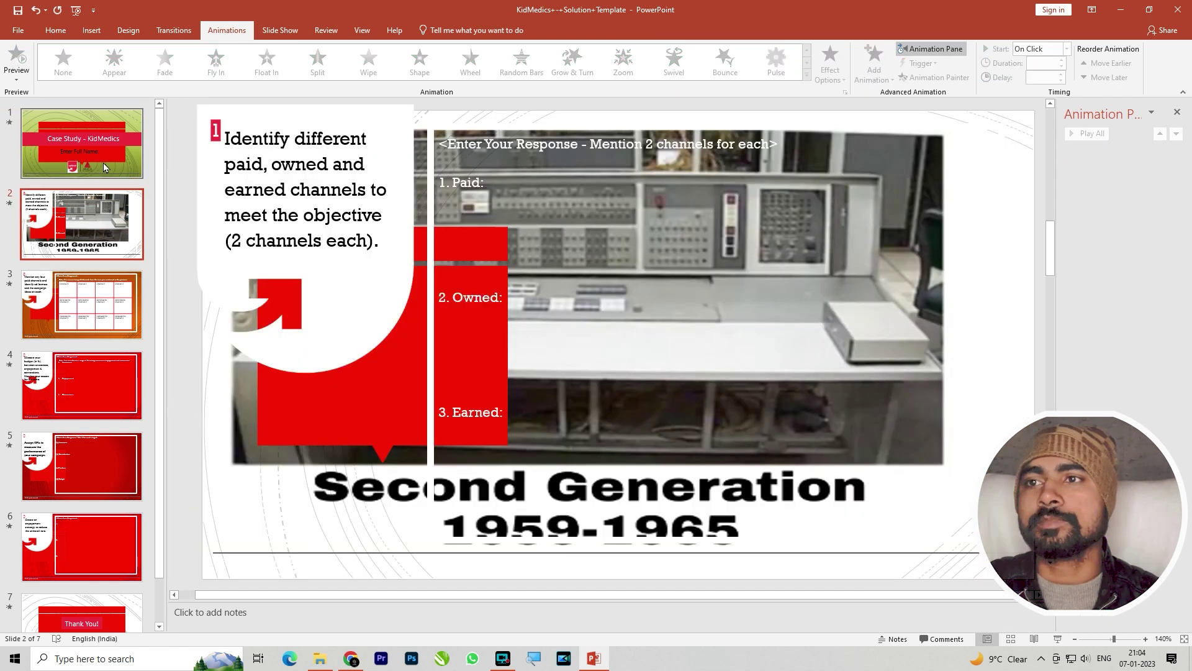
{"action": "left_click", "coordinate": [103, 162]}
{"action": "left_click", "coordinate": [1087, 133]}
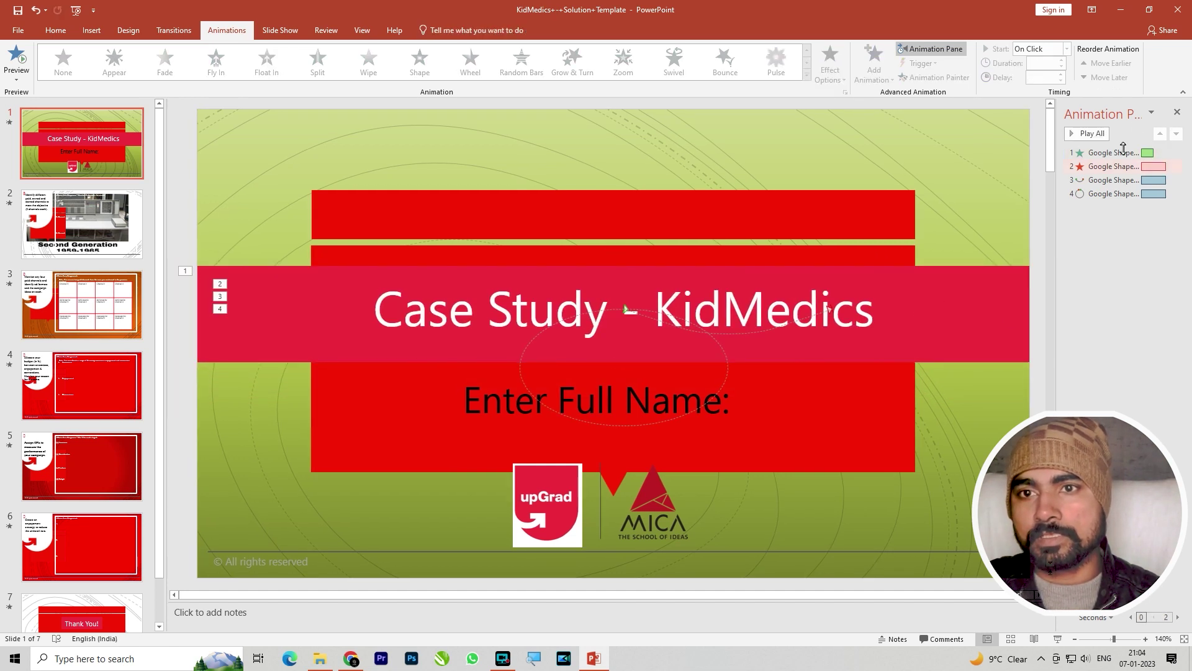
Trigger the title's animations On Click of Google Shape;74;p16 and preview with F5
{"action": "left_click", "coordinate": [748, 292]}
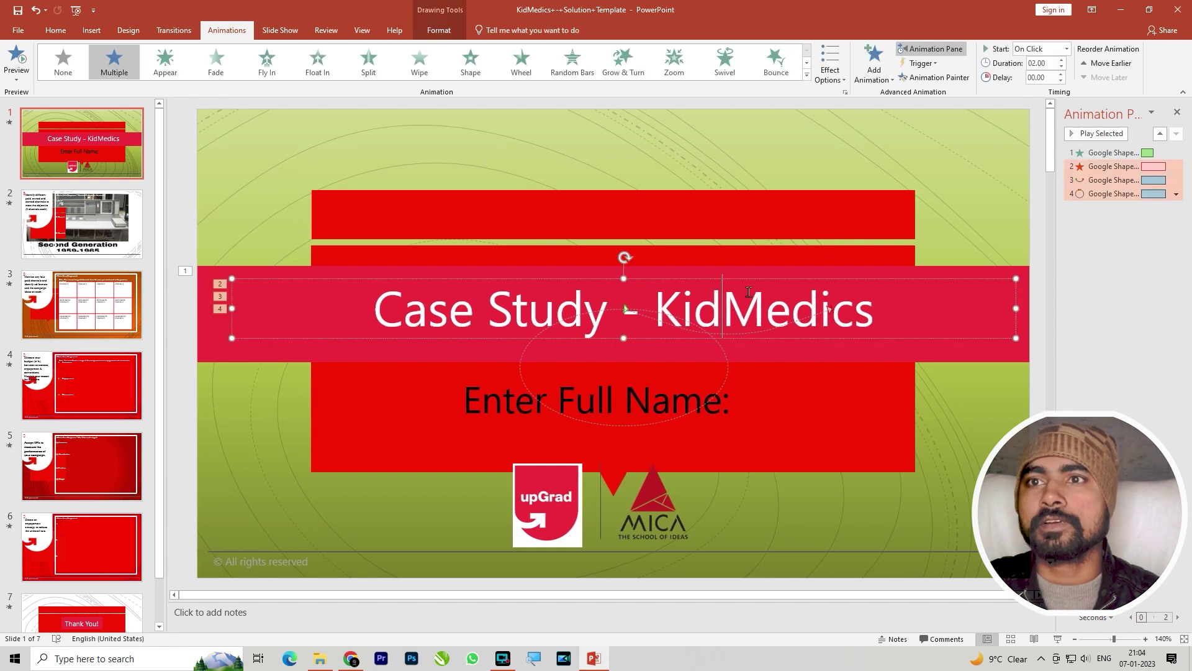
{"action": "left_click", "coordinate": [939, 63]}
{"action": "mouse_move", "coordinate": [936, 78]}
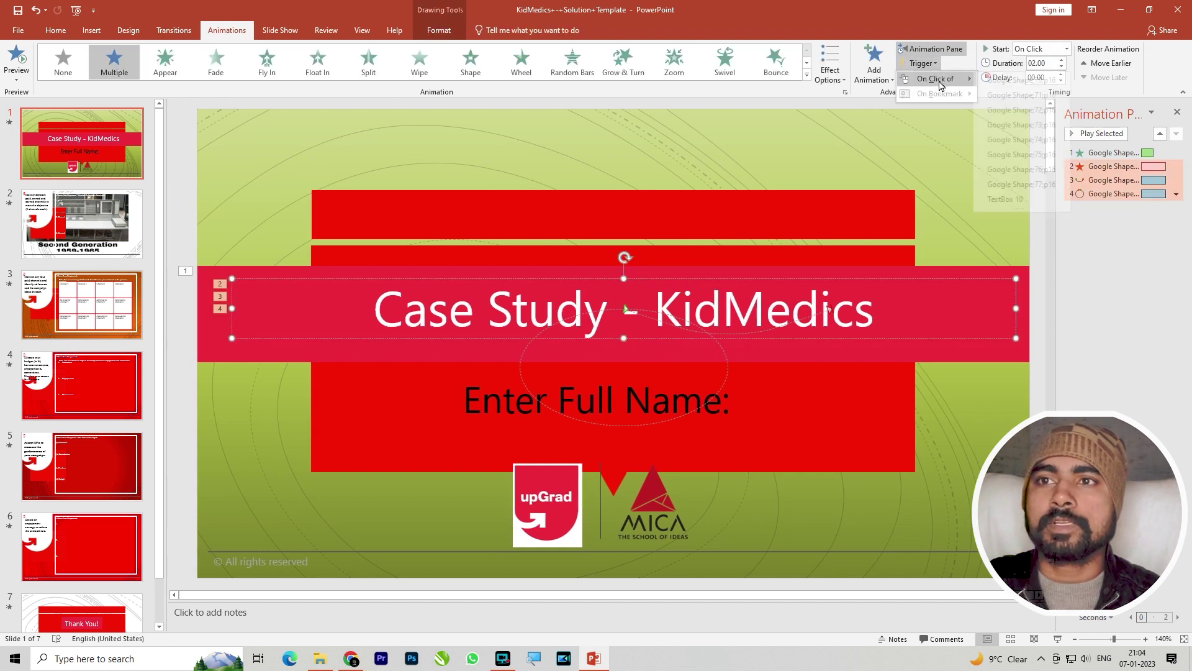
{"action": "left_click", "coordinate": [1029, 139]}
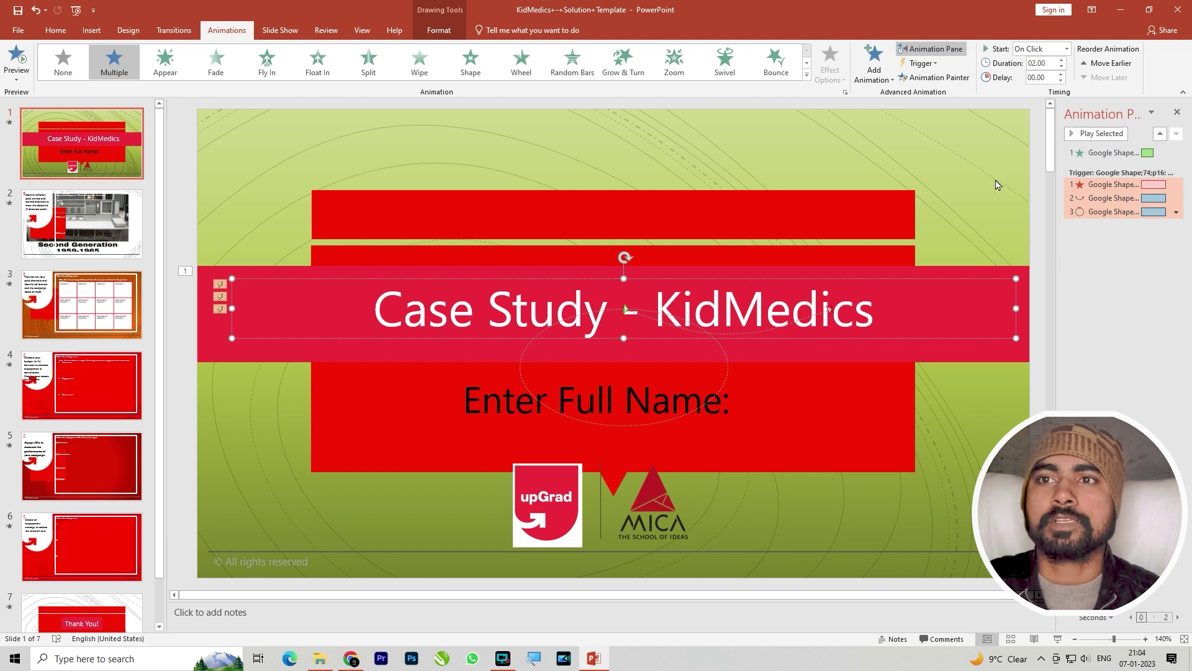
{"action": "left_click", "coordinate": [941, 64]}
{"action": "mouse_move", "coordinate": [935, 79]}
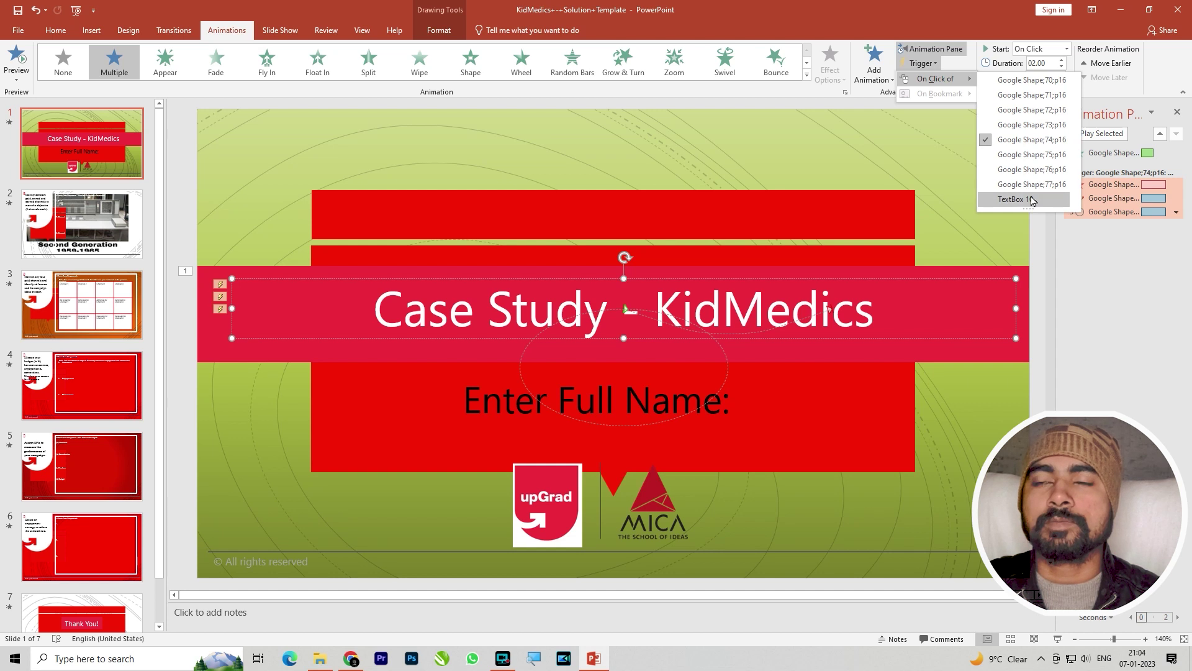
{"action": "left_click", "coordinate": [947, 149]}
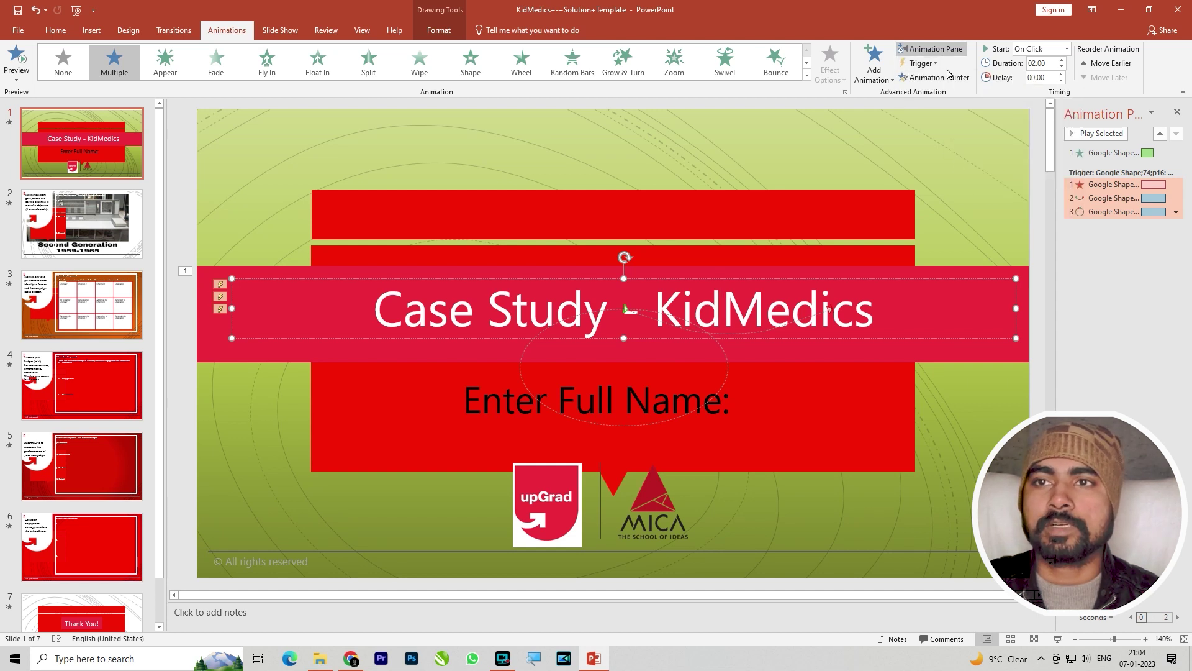
{"action": "left_click", "coordinate": [922, 63]}
{"action": "mouse_move", "coordinate": [936, 78]}
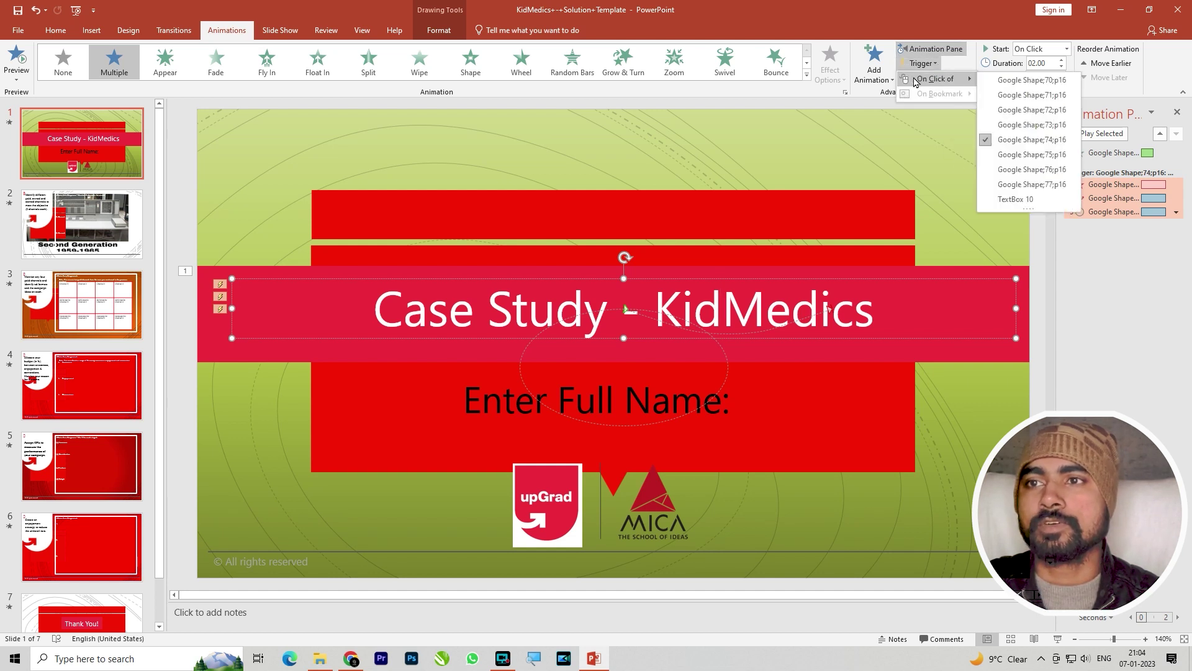
{"action": "left_click", "coordinate": [931, 192]}
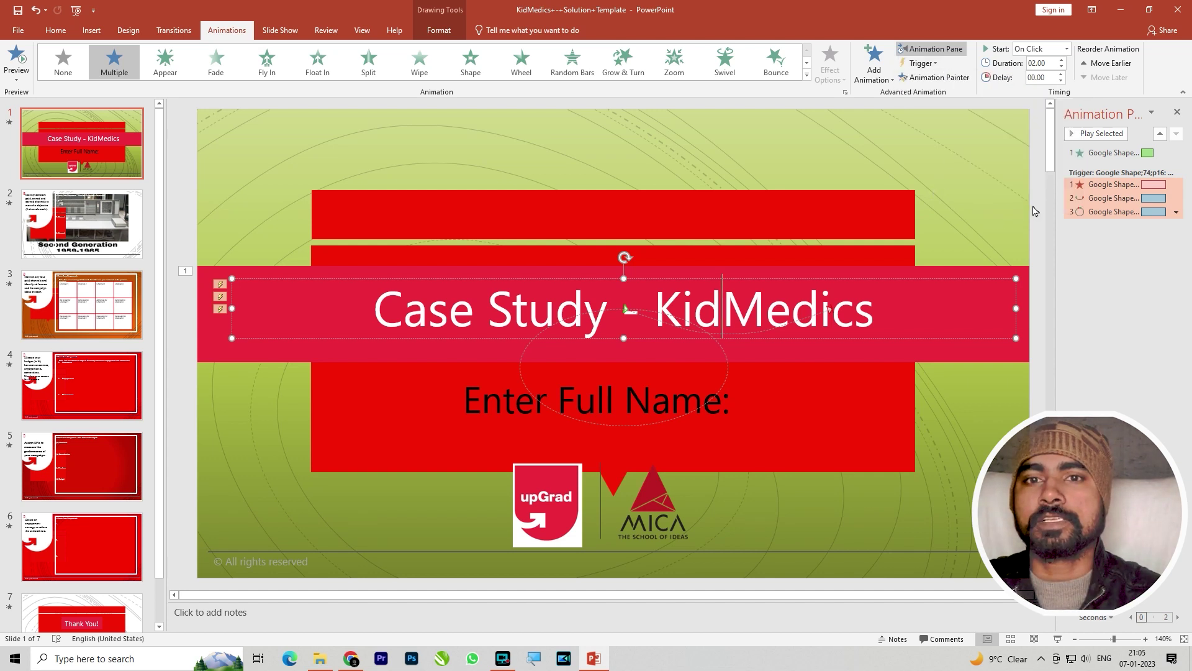
{"action": "key", "text": "F5"}
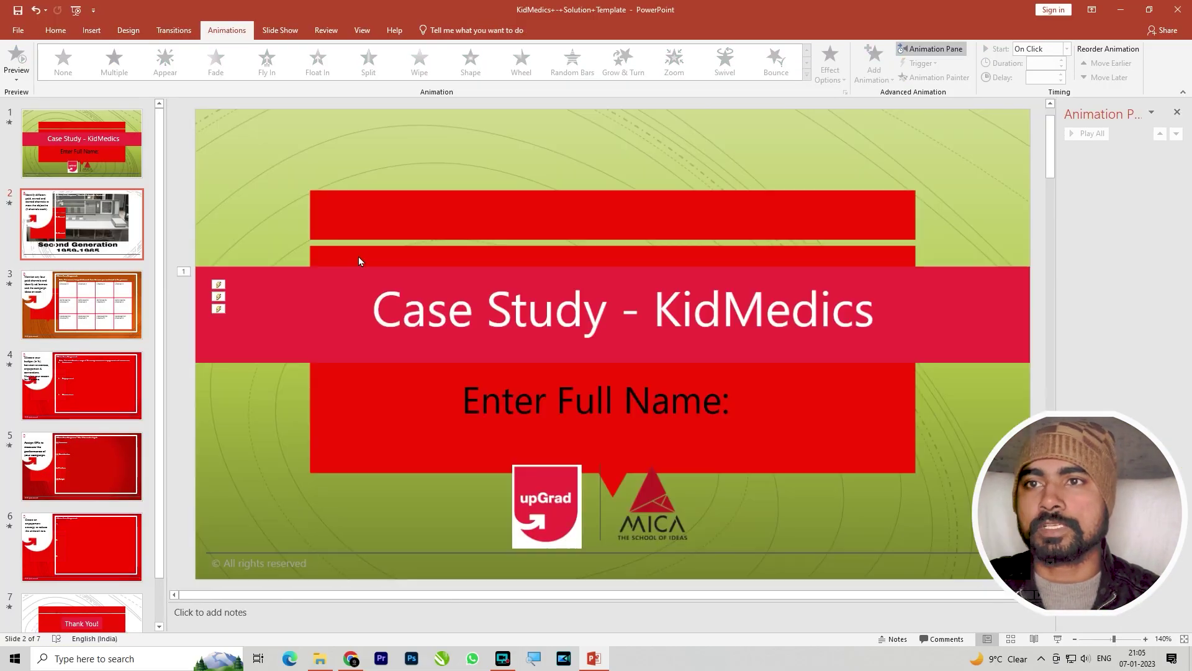
Copy the title's animations with Animation Painter onto slide 4's response box
{"action": "left_click", "coordinate": [840, 287]}
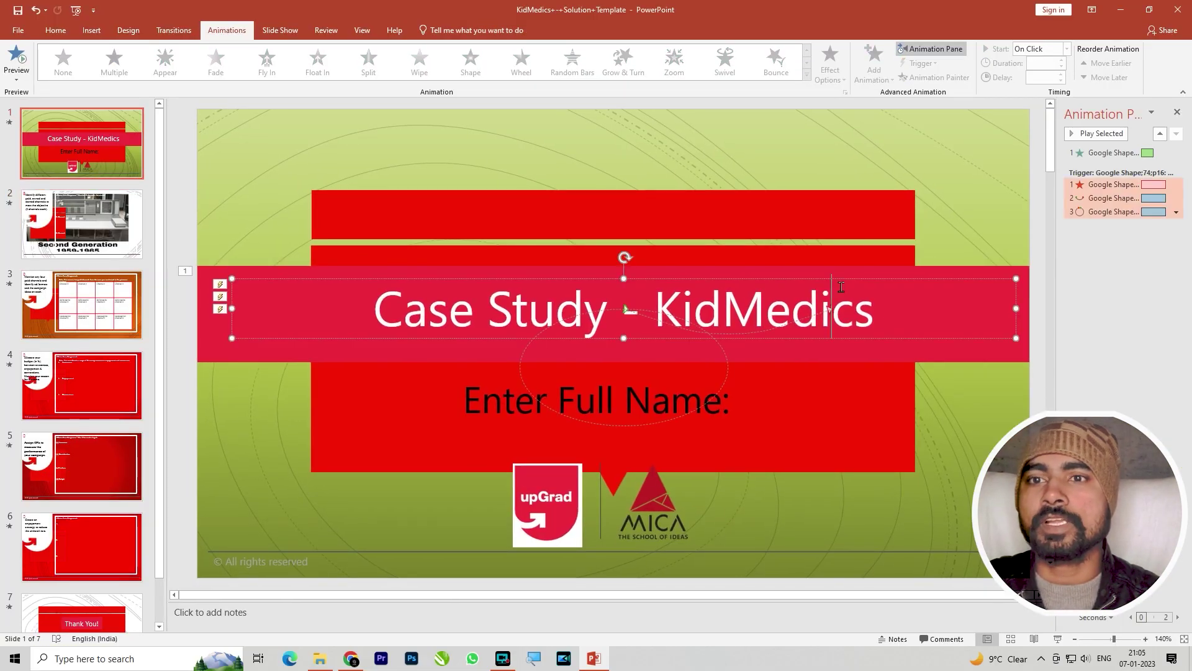
{"action": "left_click", "coordinate": [934, 77]}
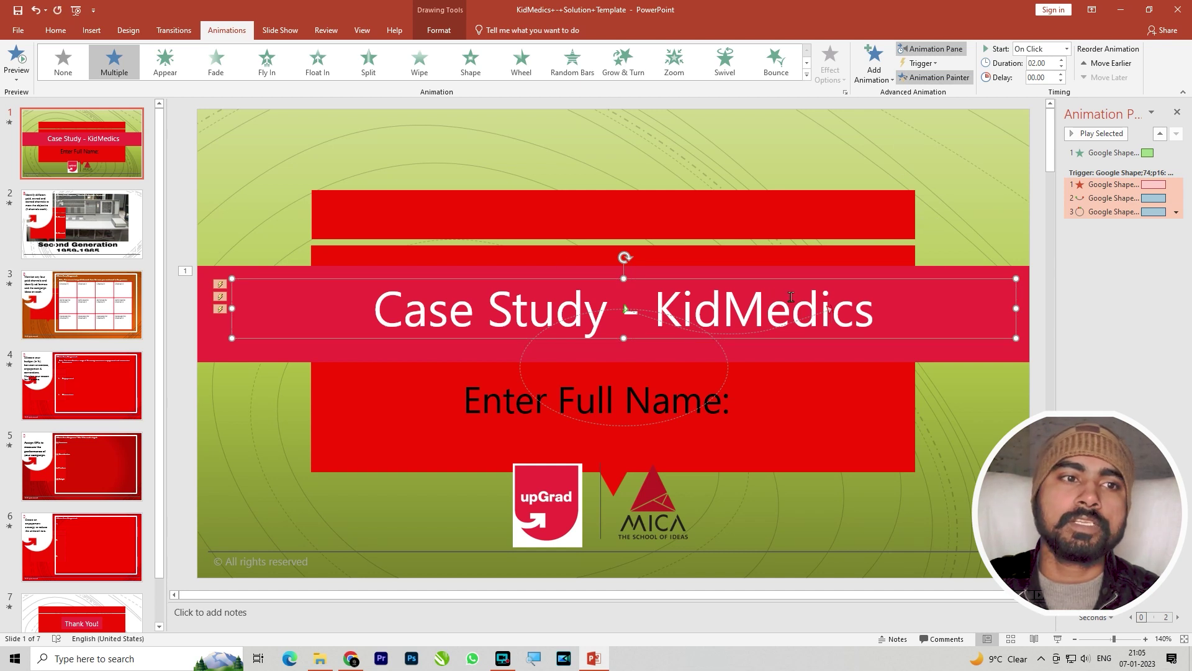
{"action": "left_click", "coordinate": [95, 397]}
{"action": "left_click", "coordinate": [931, 144]}
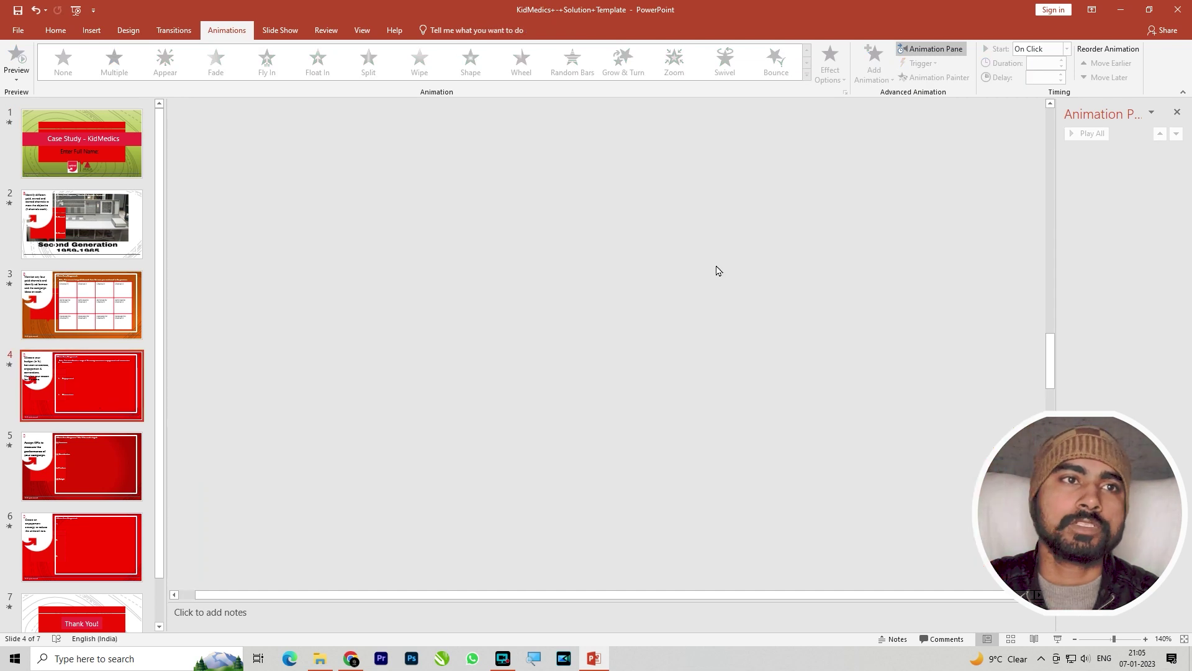
Return to slide 1 and select the red title banner shape
{"action": "left_click", "coordinate": [81, 142]}
{"action": "left_click", "coordinate": [56, 31]}
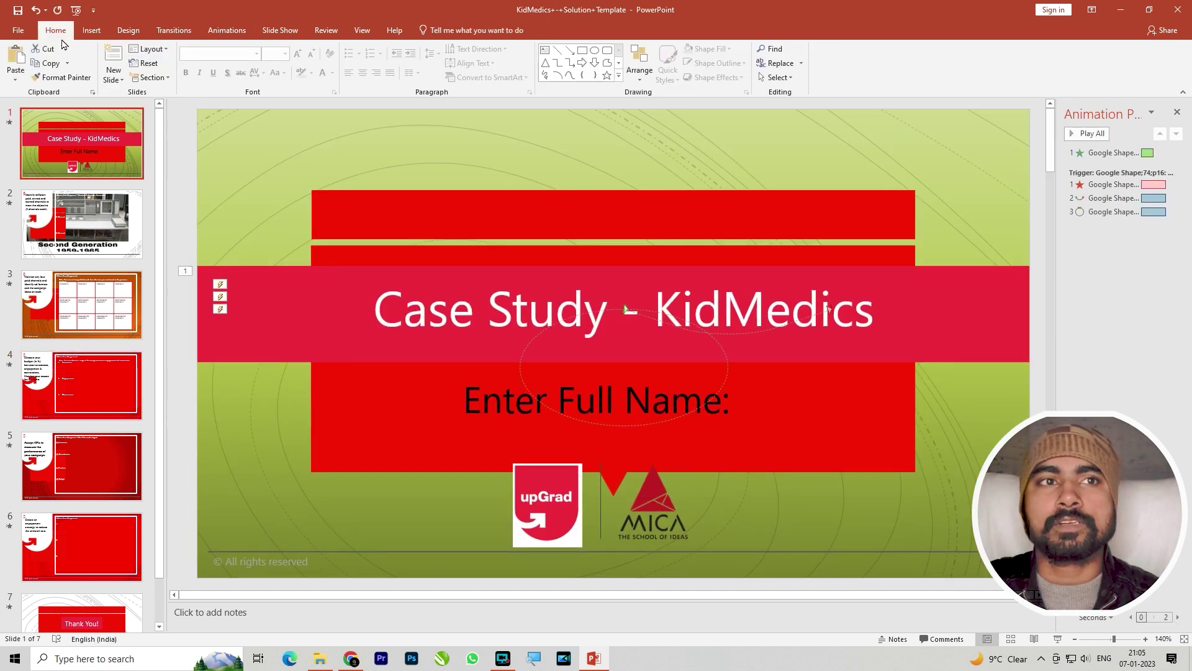
{"action": "left_click", "coordinate": [227, 30]}
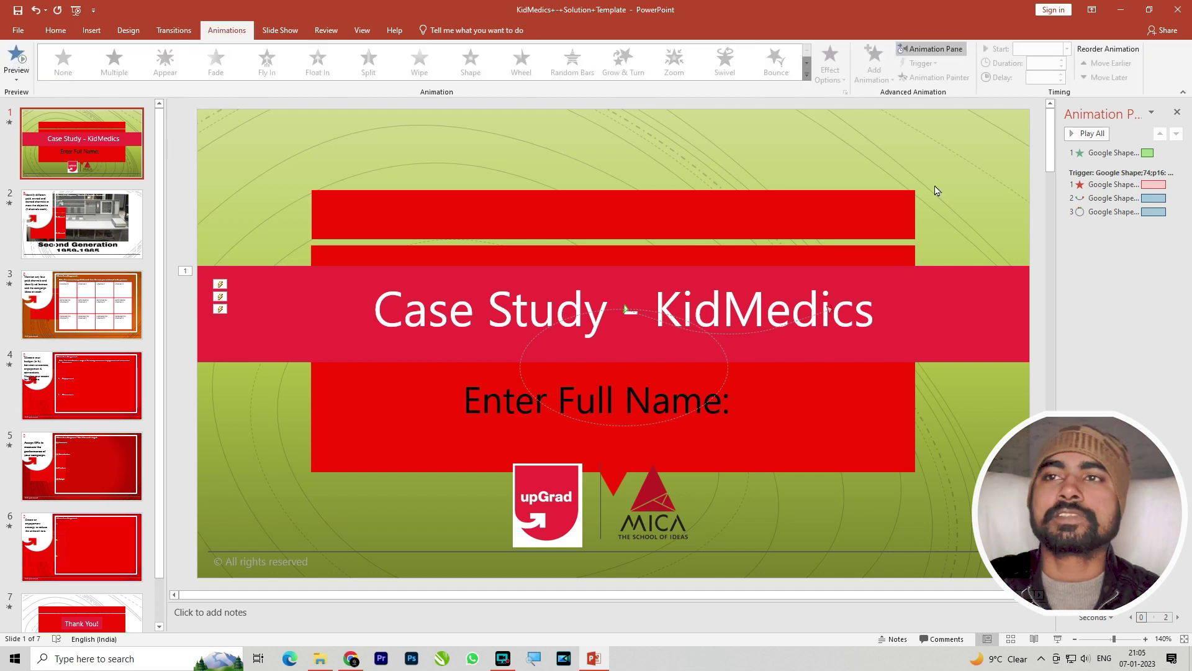
{"action": "left_click", "coordinate": [802, 287]}
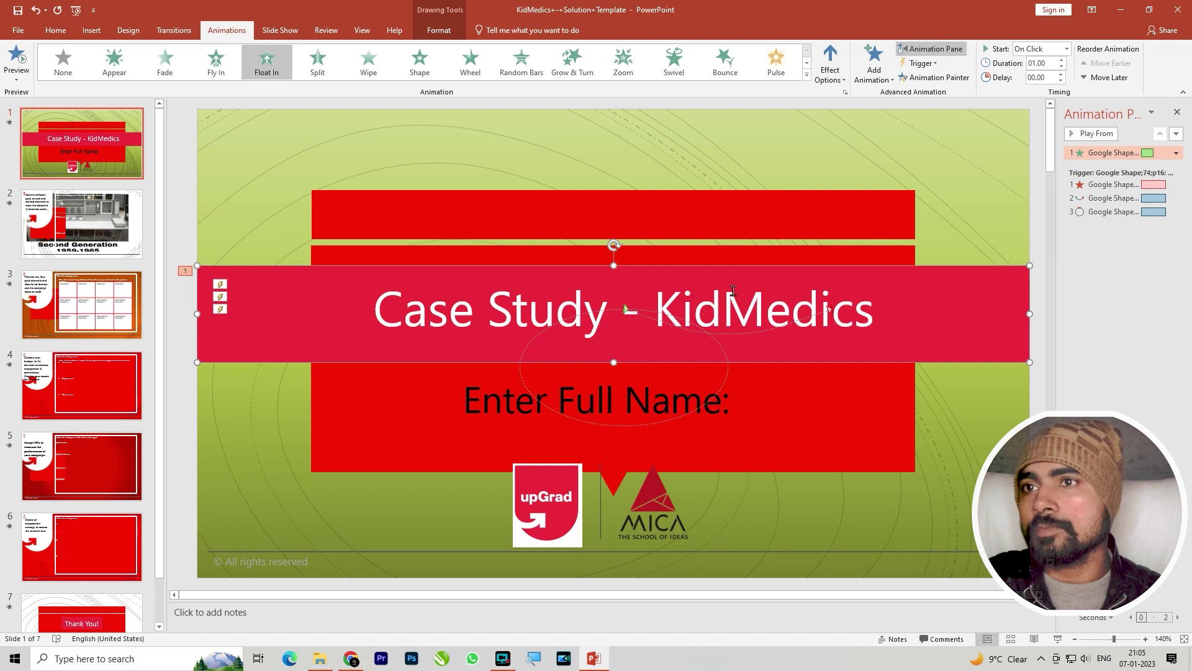
Set the title banner's Float In entrance to start After Previous
{"action": "left_click", "coordinate": [1068, 49]}
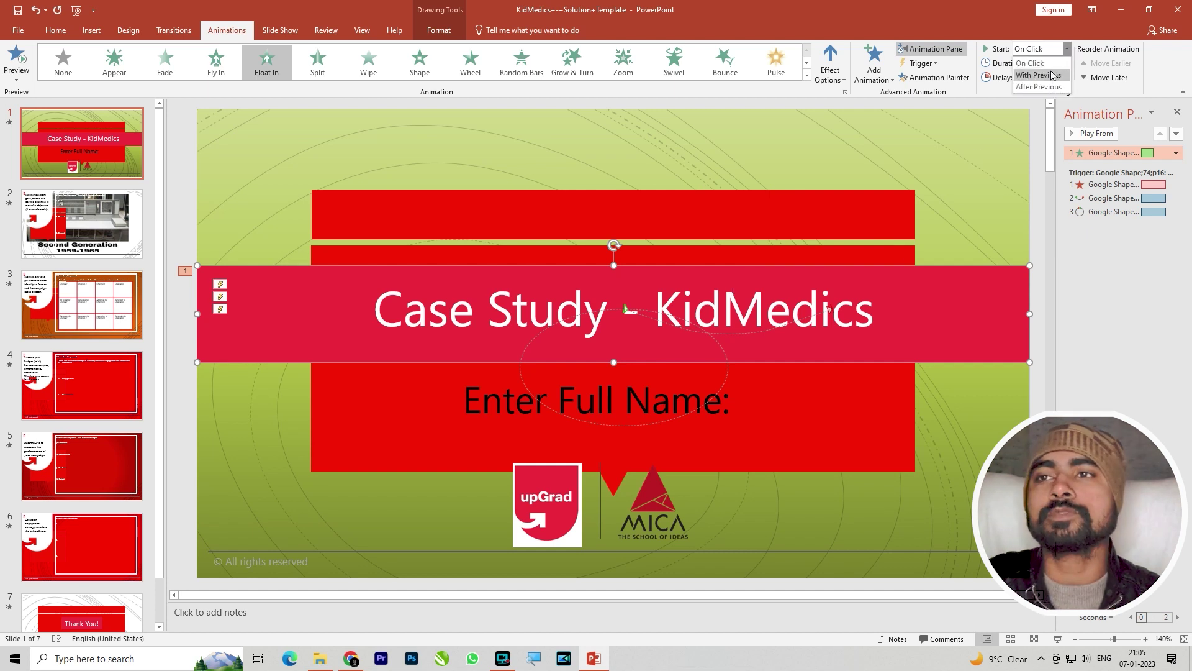
{"action": "left_click", "coordinate": [1056, 75]}
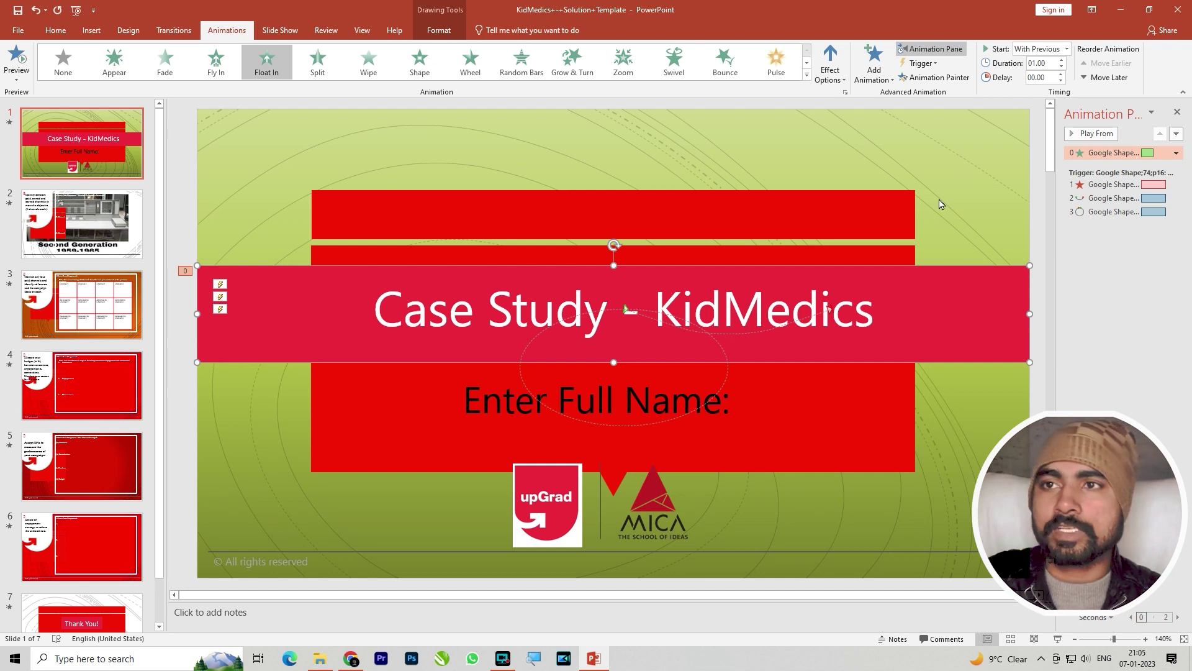
{"action": "left_click", "coordinate": [1040, 48]}
{"action": "left_click", "coordinate": [1037, 84]}
{"action": "left_click", "coordinate": [979, 181]}
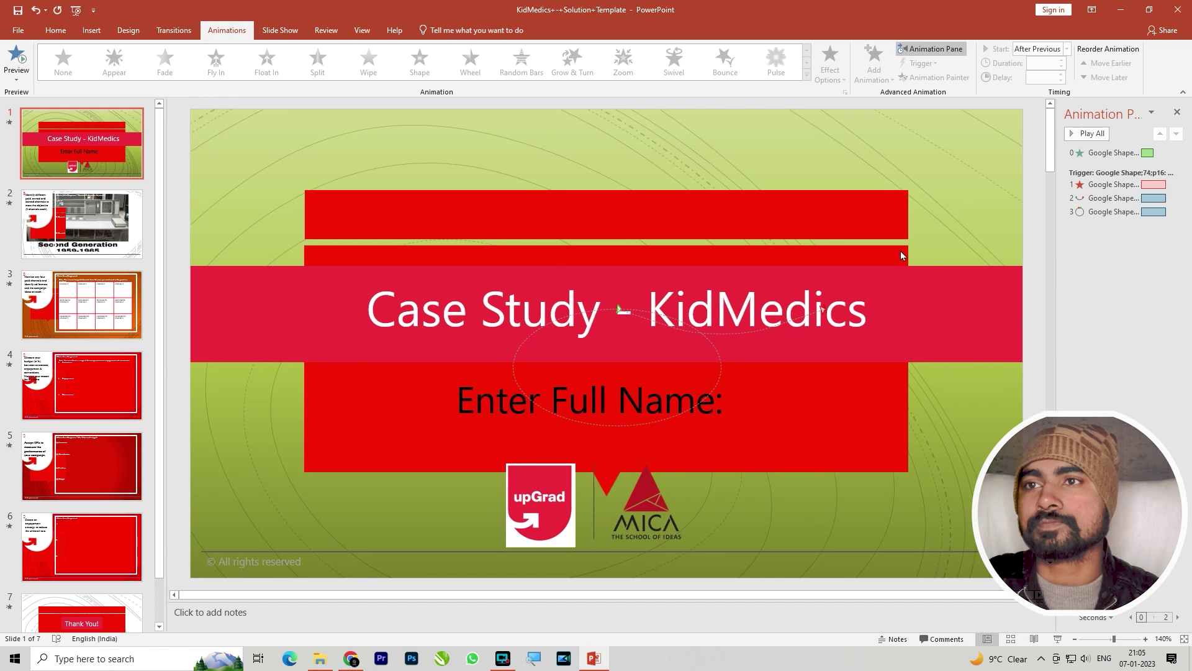
Keep the title's three triggered animations starting On Click
{"action": "left_click", "coordinate": [969, 311]}
{"action": "left_click", "coordinate": [1065, 50]}
{"action": "left_click", "coordinate": [1055, 62]}
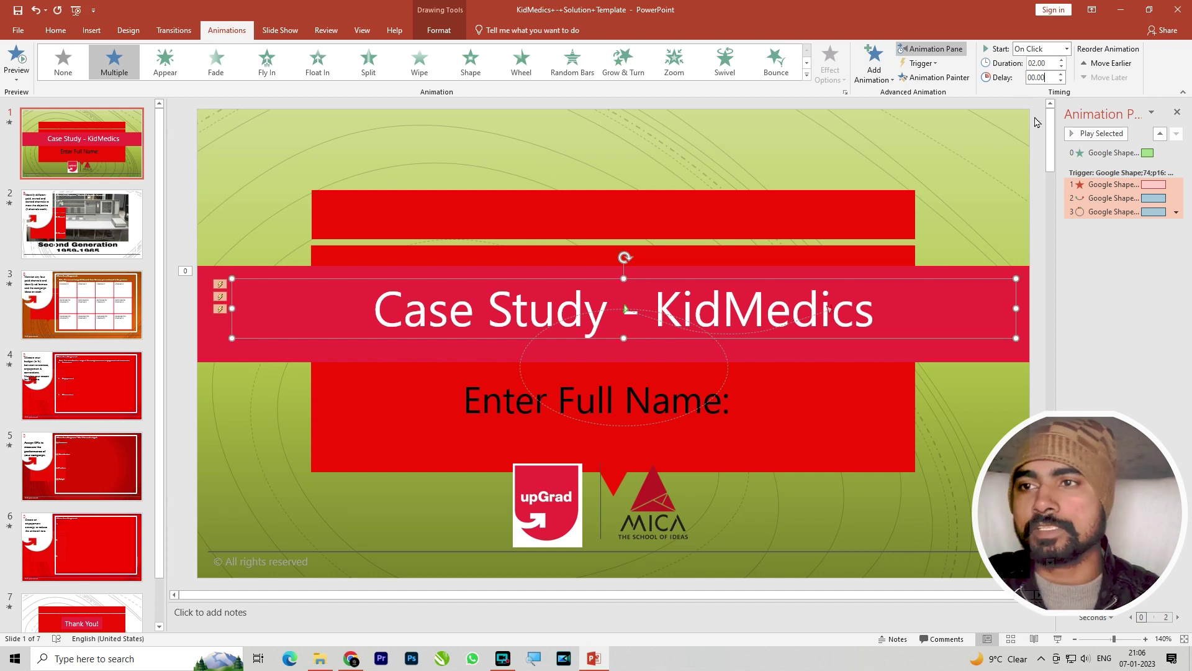
{"action": "left_click", "coordinate": [1121, 184]}
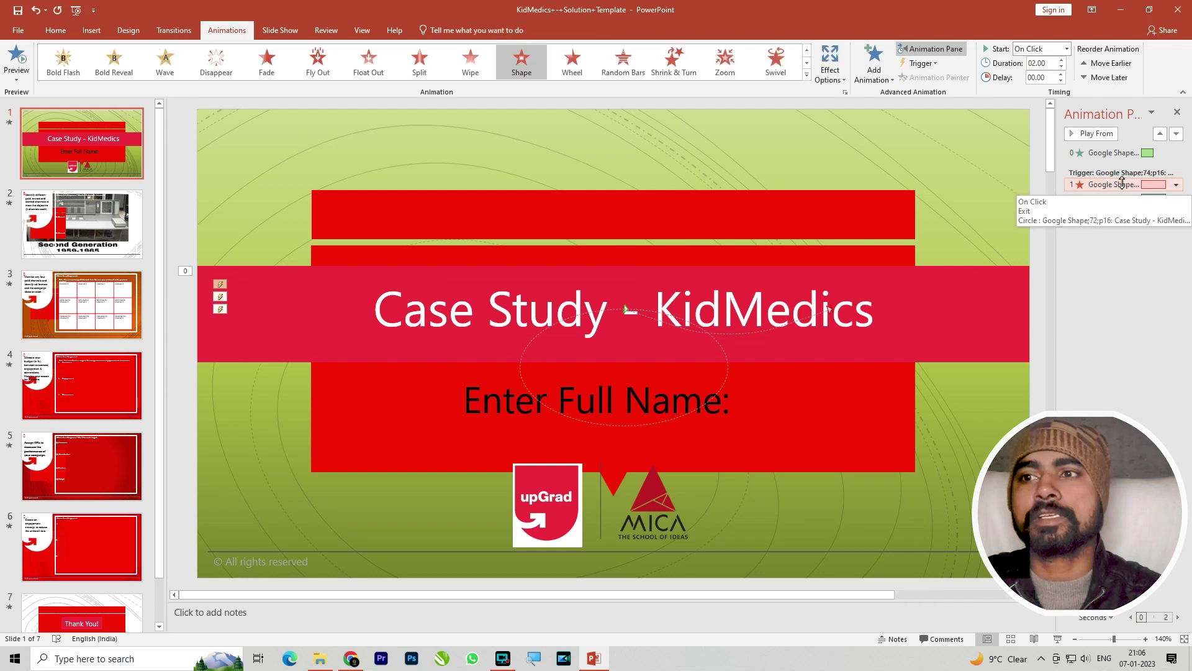
Preview the slide show up to slide 2, then end it
{"action": "key", "text": "F5"}
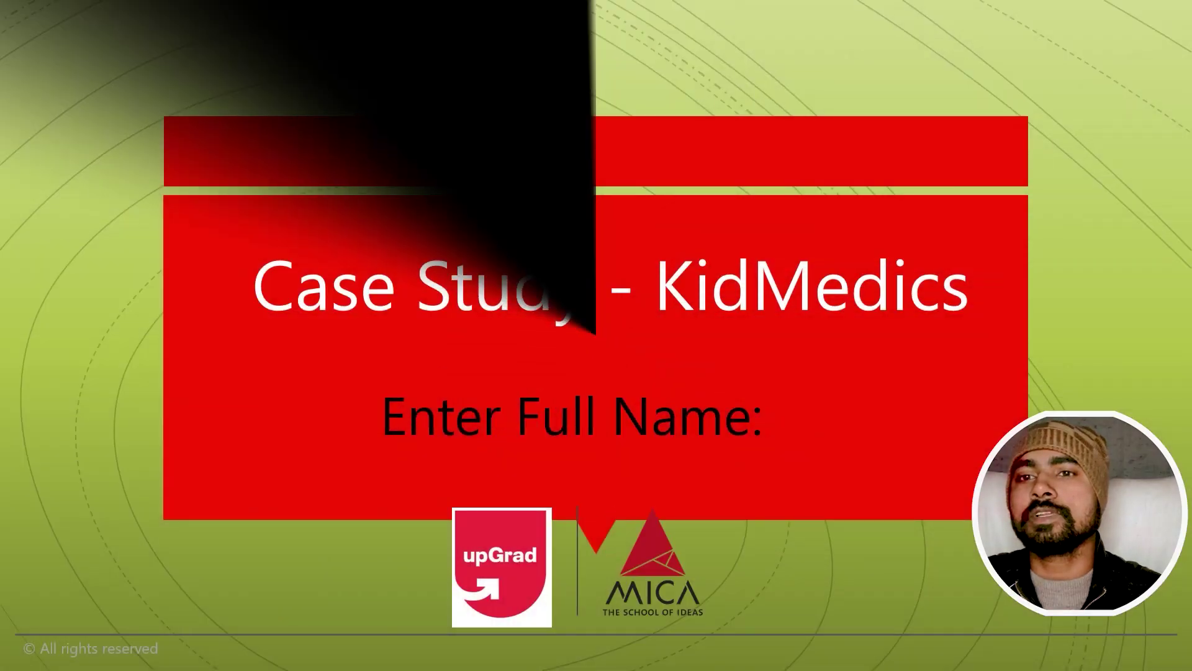
{"action": "key", "text": "Right"}
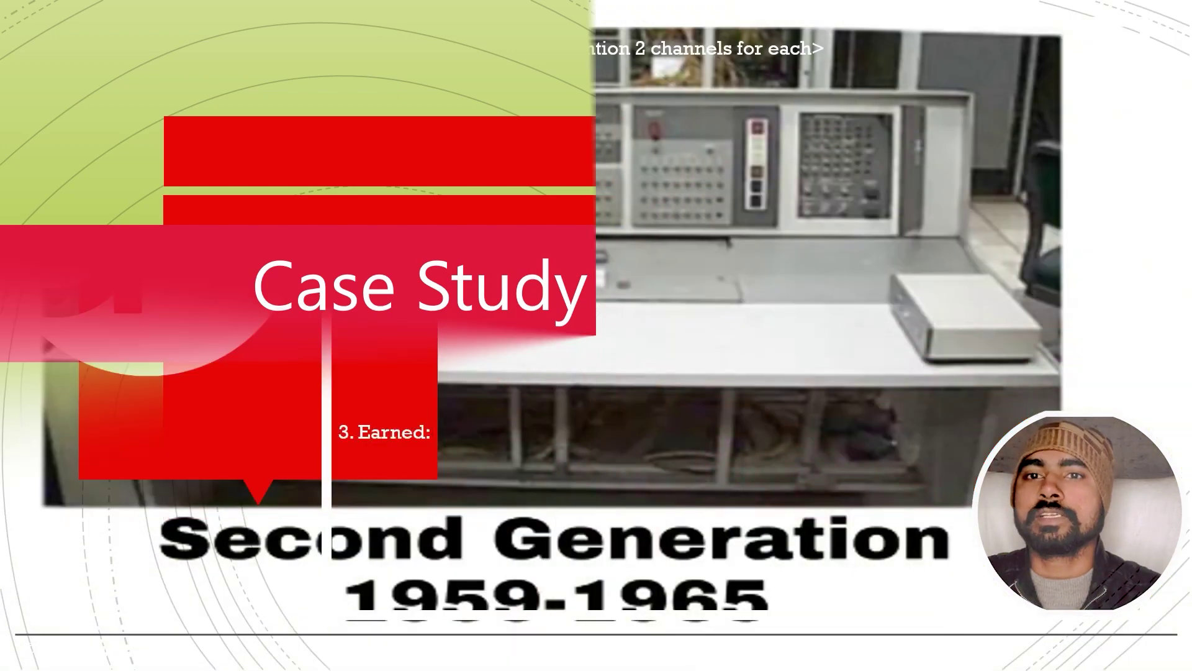
{"action": "key", "text": "Escape"}
{"action": "scroll", "coordinate": [931, 187], "scroll_direction": "up", "scroll_amount": 3}
Move the circle motion-path animation earlier twice in the Animation Pane
{"action": "left_click", "coordinate": [1106, 199]}
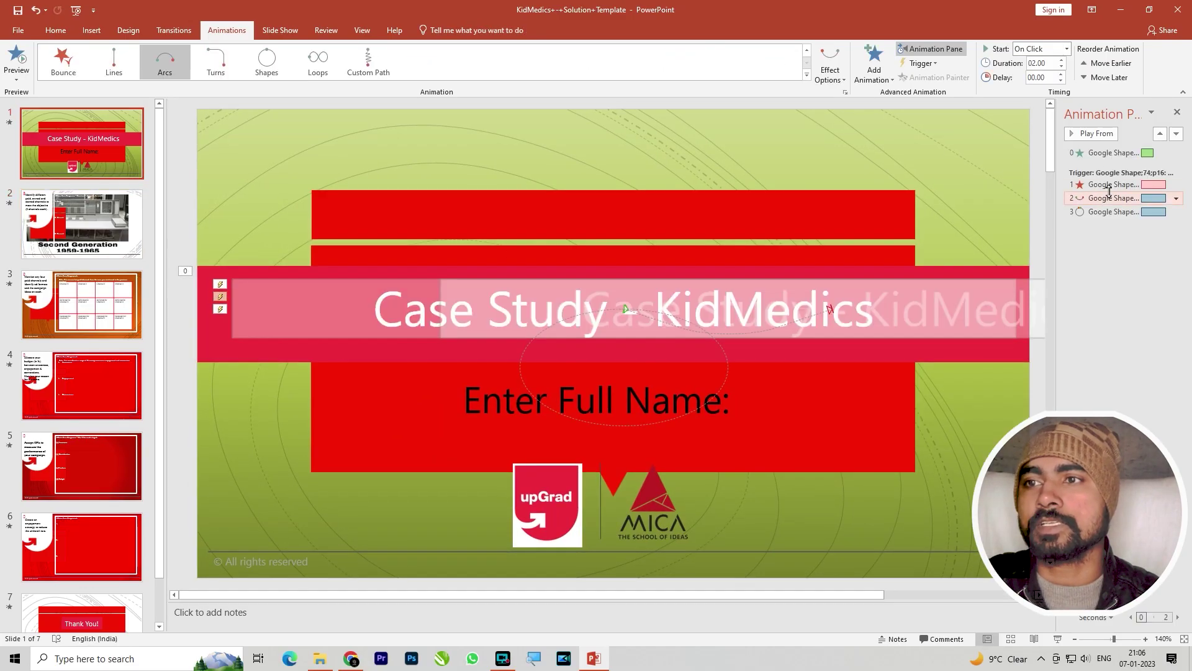
{"action": "left_click", "coordinate": [1107, 211]}
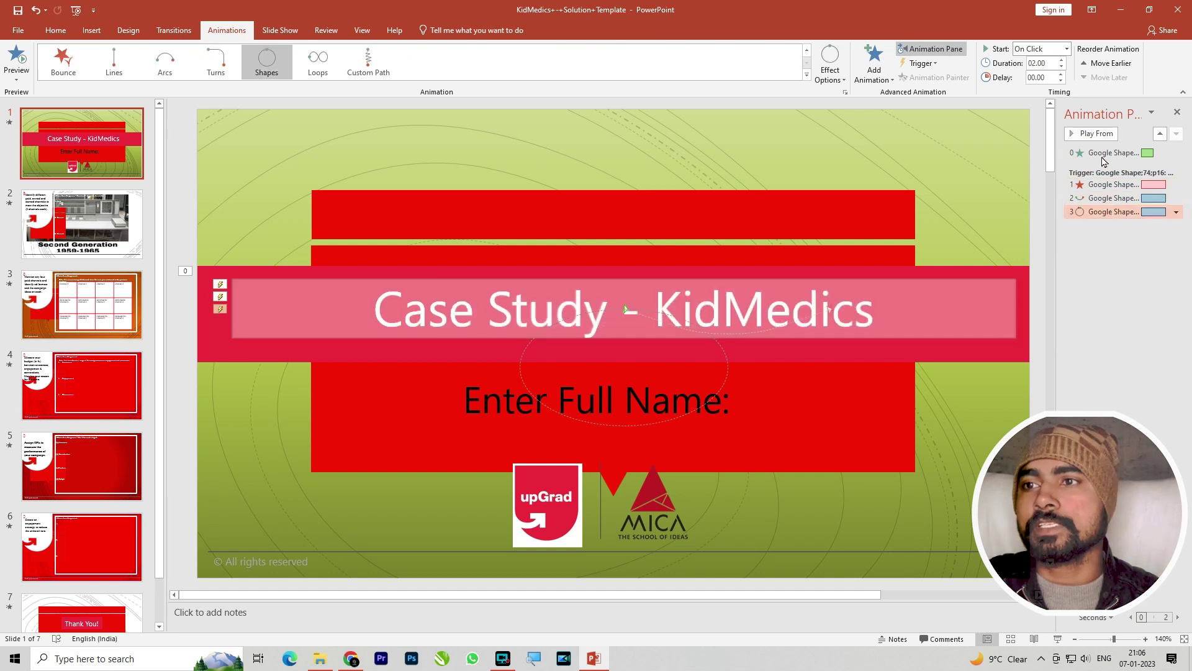
{"action": "left_click", "coordinate": [1109, 63]}
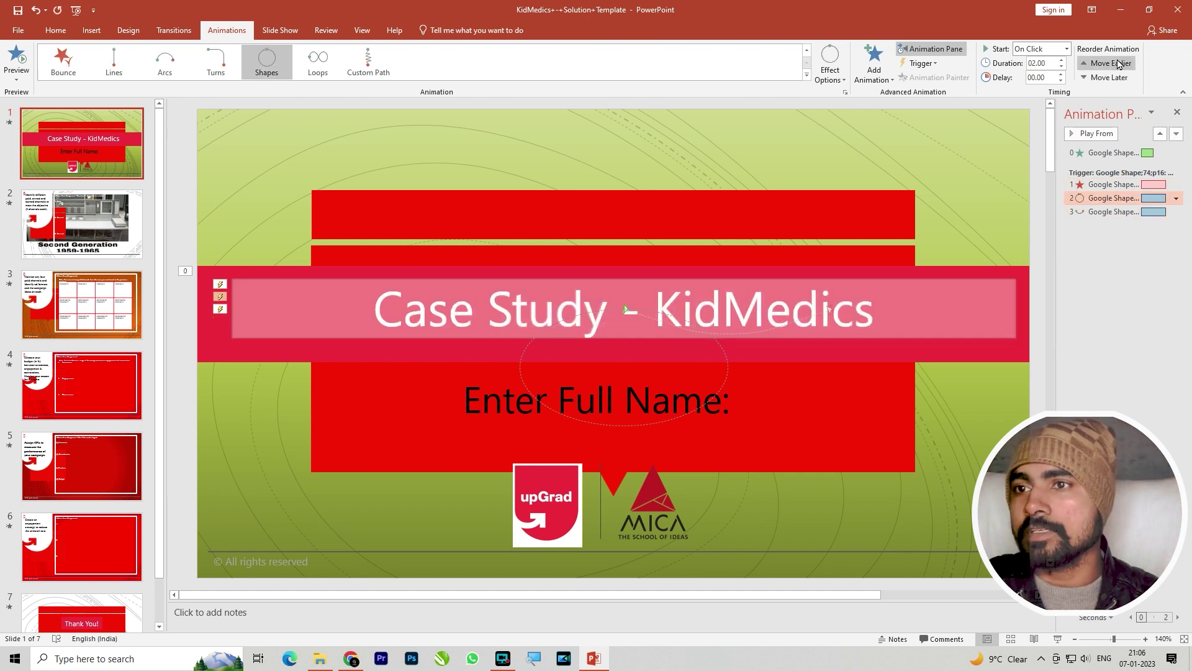
{"action": "left_click", "coordinate": [1109, 62]}
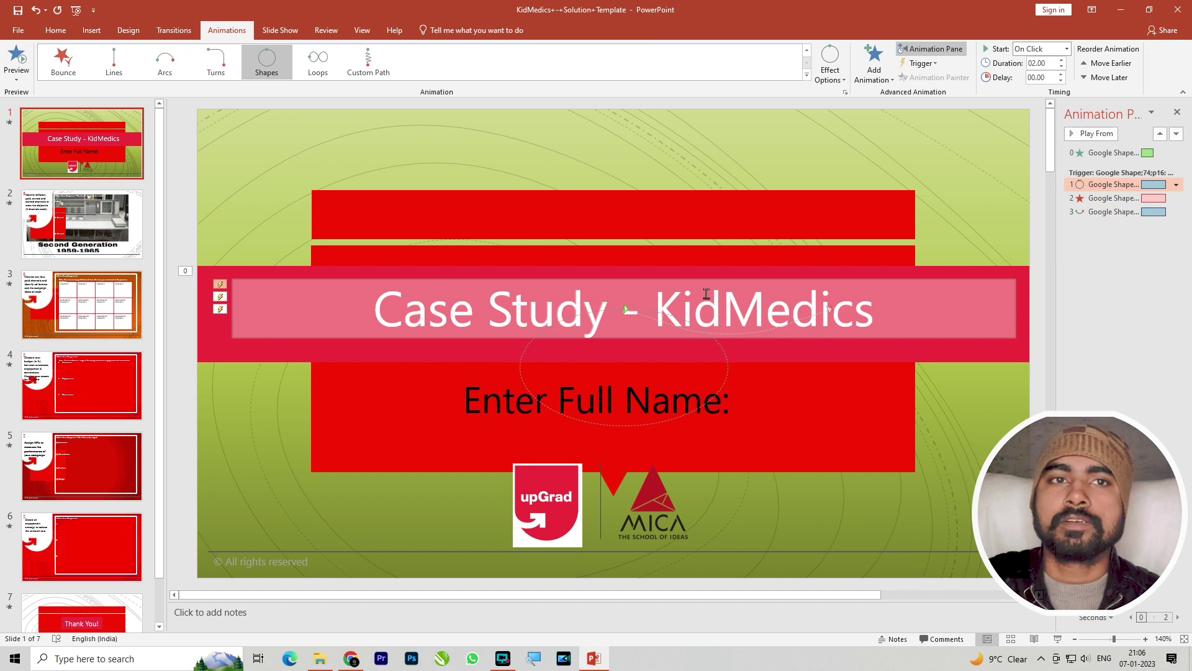
Replace the title's first animation with a freehand Custom Path looping over the banner
{"action": "left_click", "coordinate": [368, 63]}
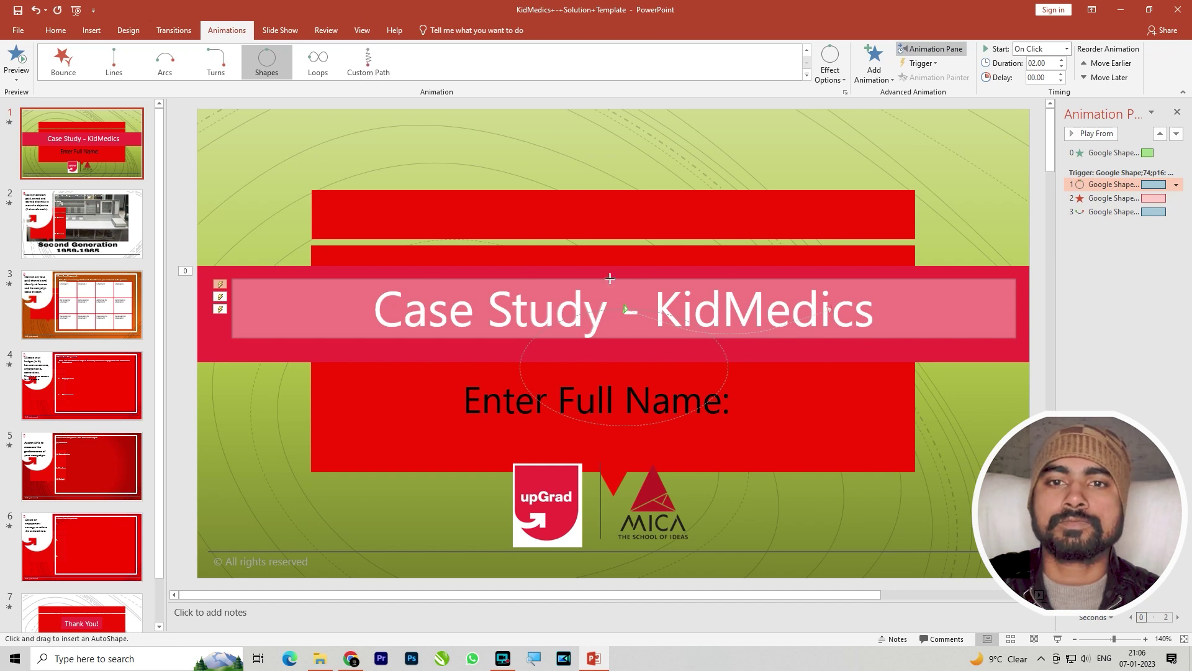
{"action": "left_click_drag", "start_coordinate": [527, 208], "coordinate": [839, 248]}
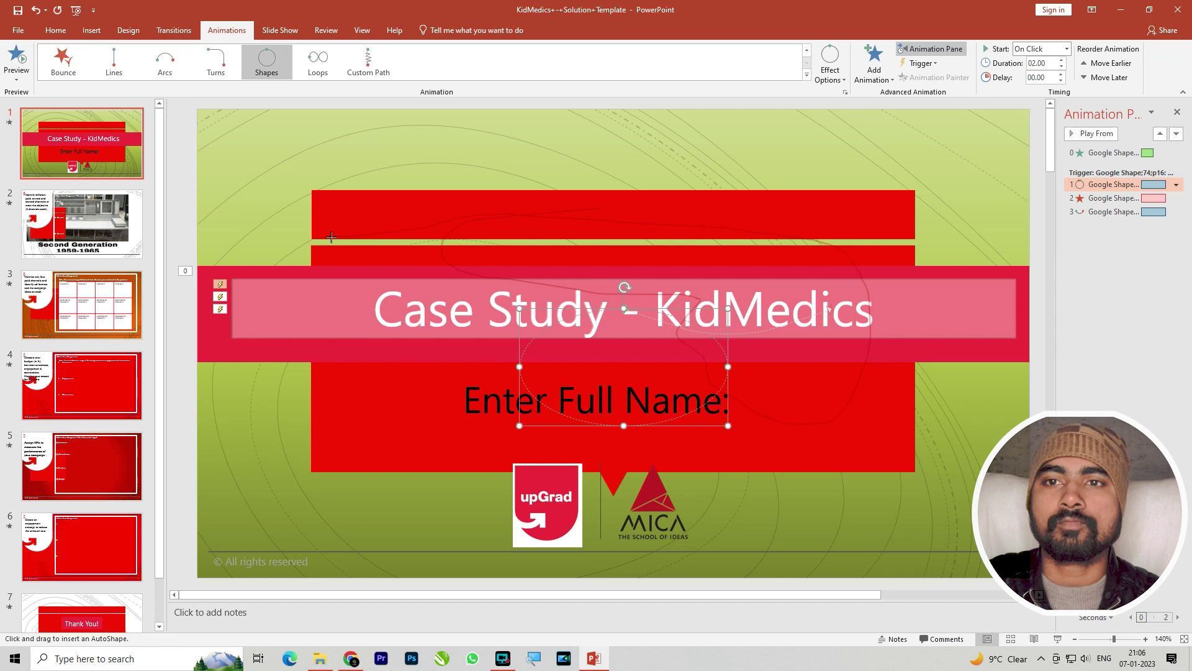
{"action": "left_click_drag", "start_coordinate": [371, 221], "coordinate": [422, 199]}
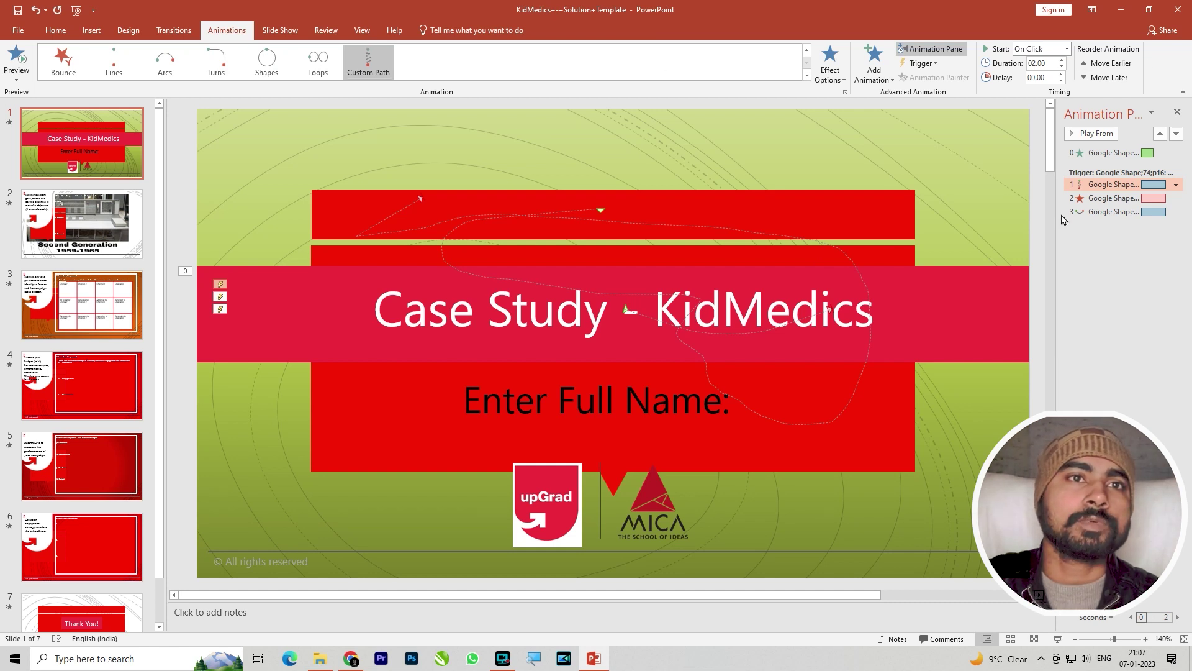
{"action": "left_click", "coordinate": [280, 30]}
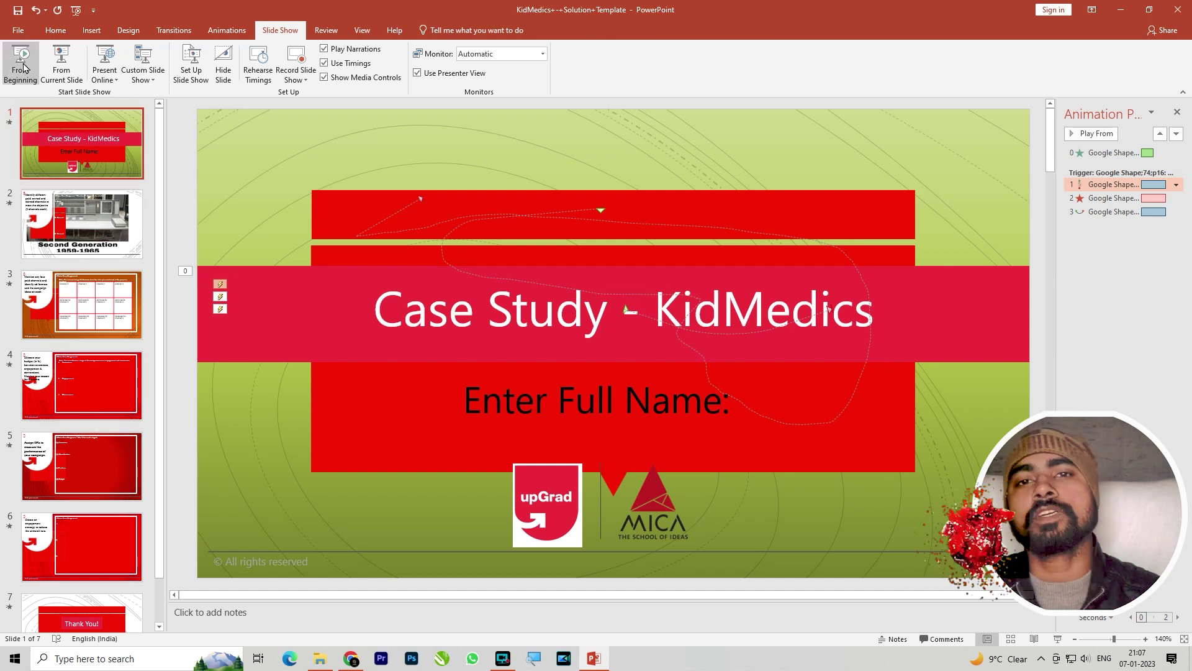
Play the slide show from slide 1, then from slide 4, ending each with Esc
{"action": "left_click", "coordinate": [21, 62]}
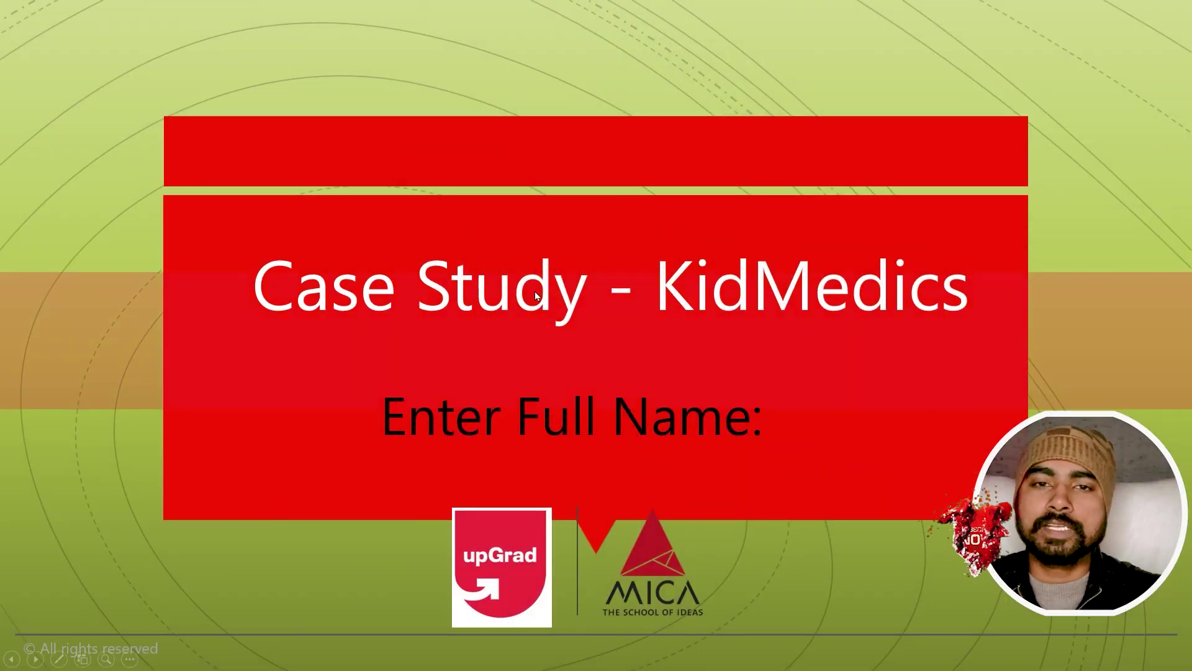
{"action": "key", "text": "Escape"}
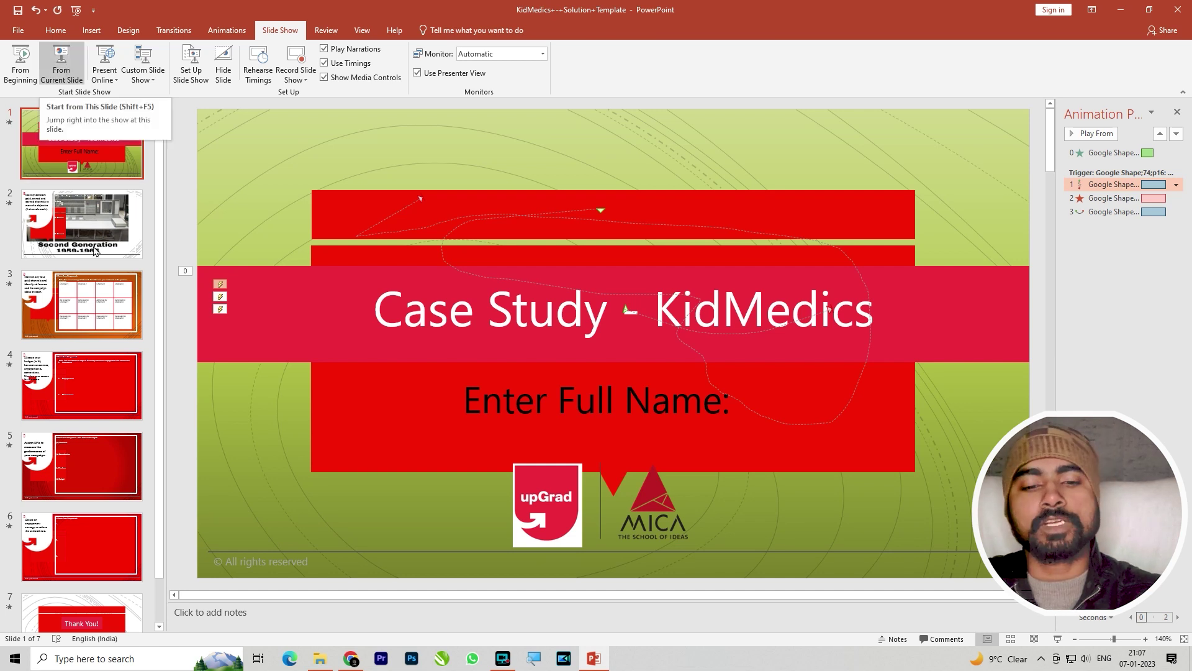
{"action": "left_click", "coordinate": [99, 389]}
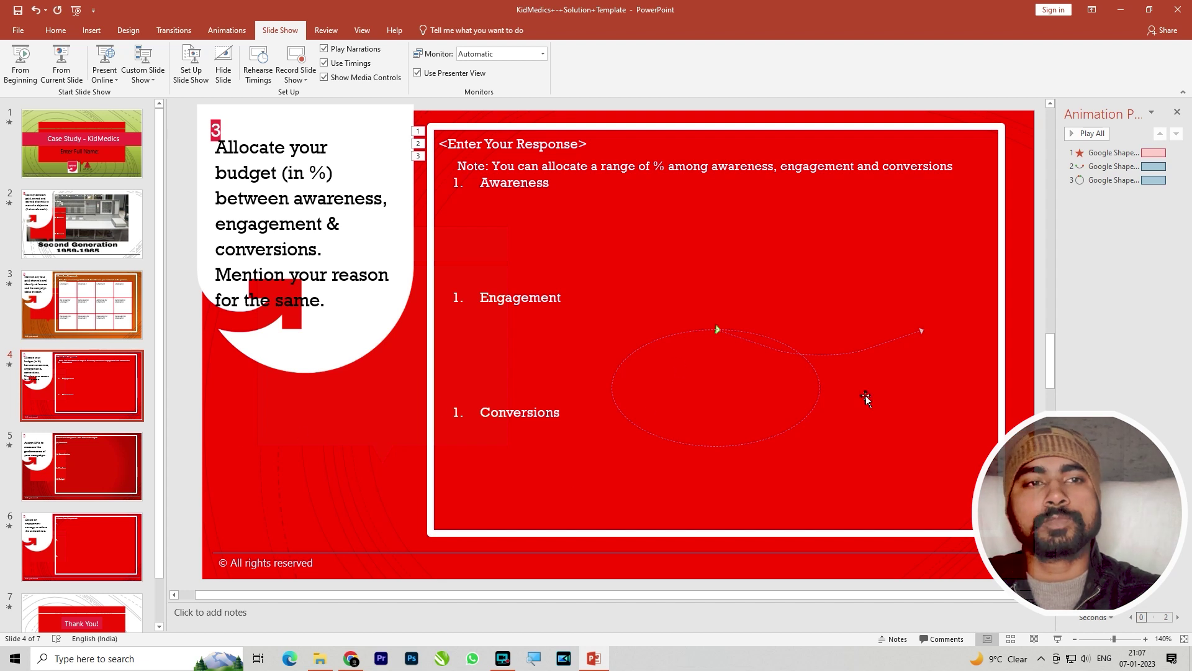
{"action": "left_click", "coordinate": [81, 149]}
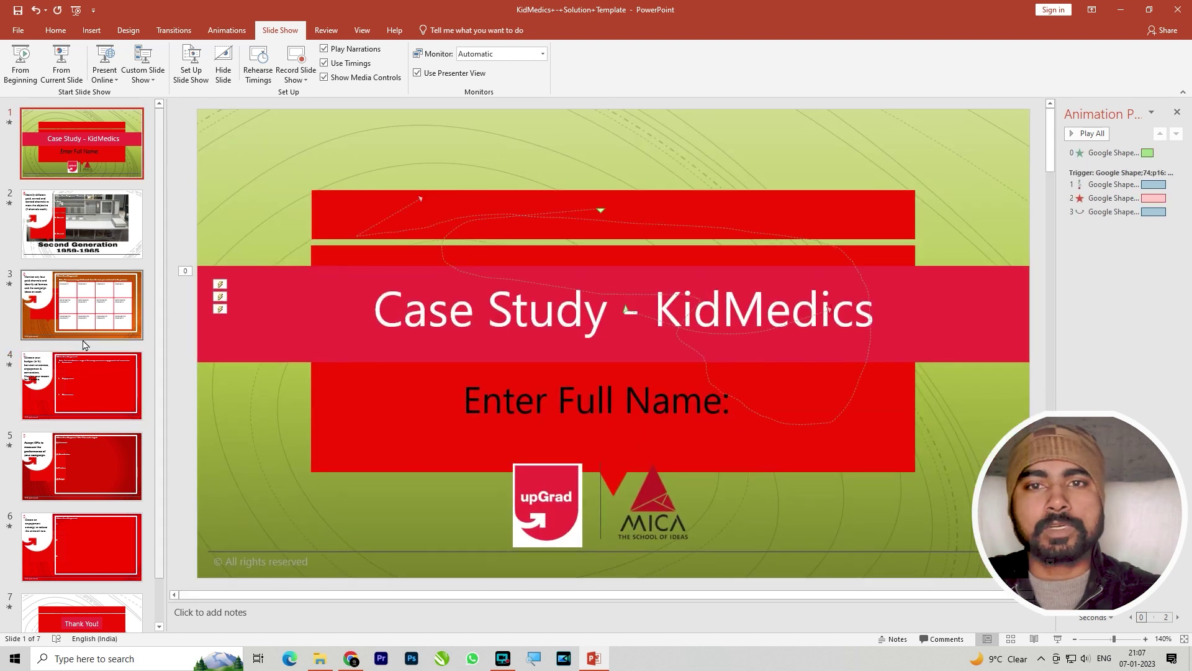
{"action": "left_click", "coordinate": [92, 399]}
{"action": "left_click", "coordinate": [61, 62]}
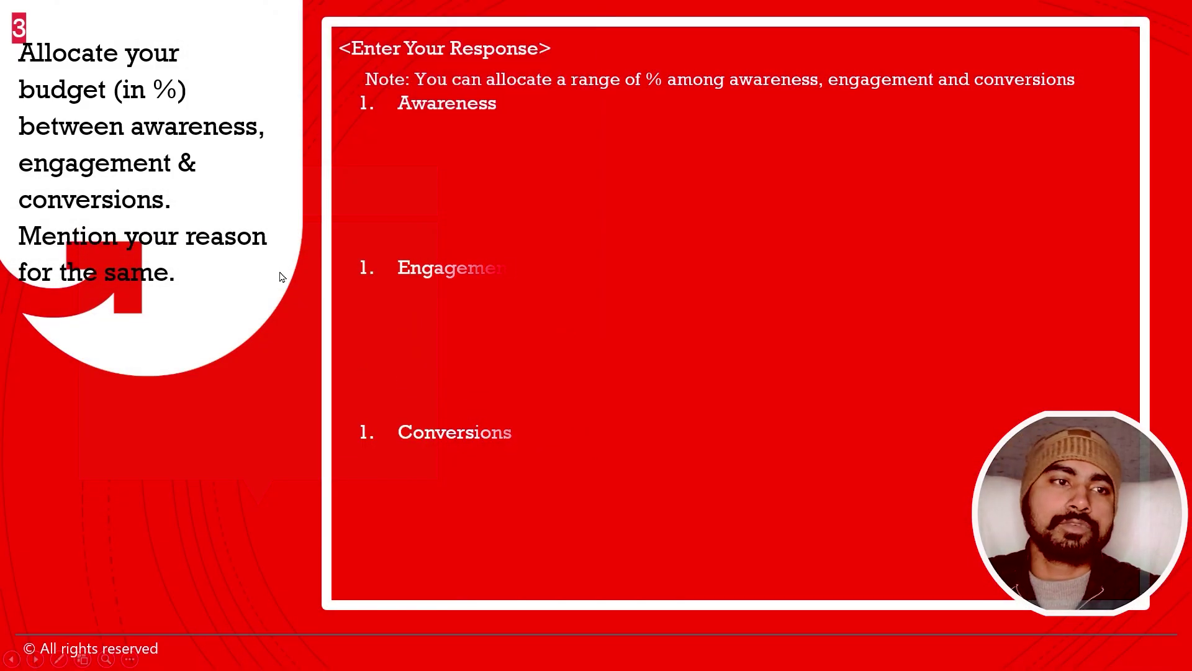
{"action": "key", "text": "Escape"}
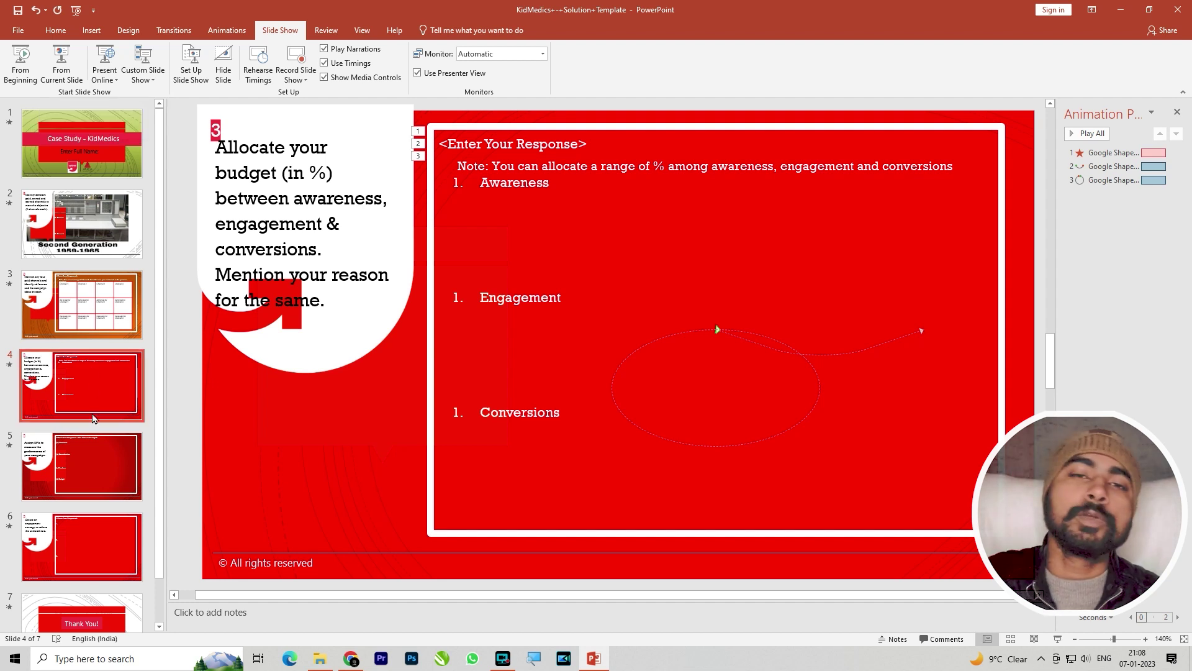
Show slide 5, attempt Present Online via Office Presentation Service, and cancel the connection error
{"action": "left_click", "coordinate": [96, 463]}
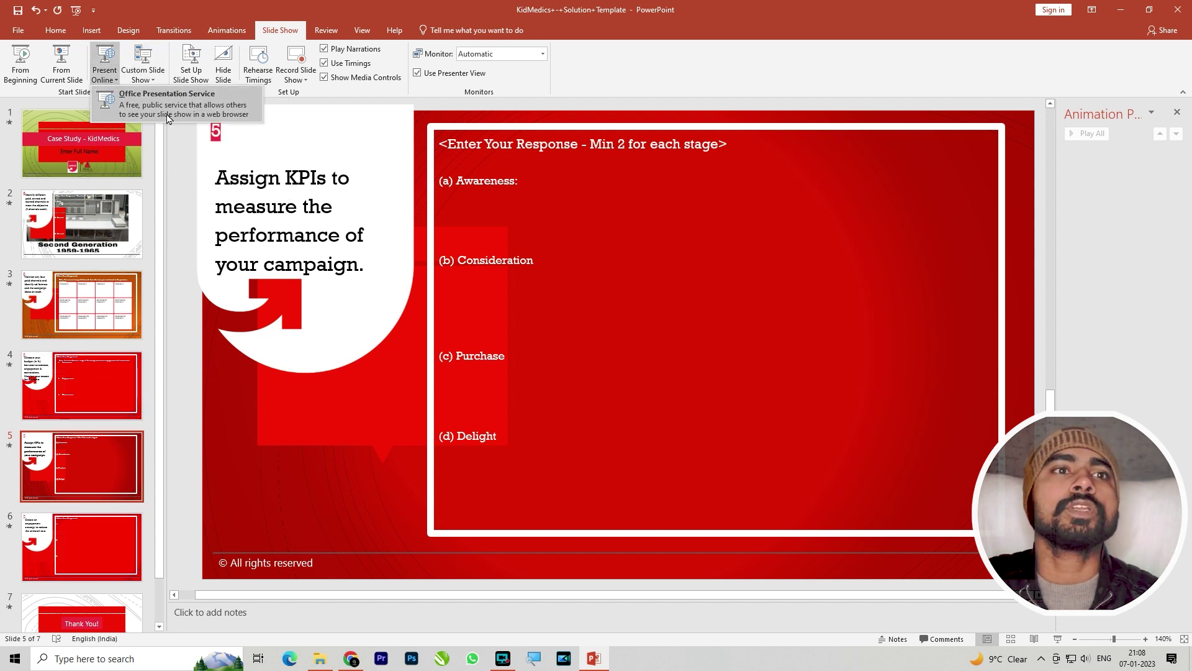
{"action": "left_click", "coordinate": [201, 109]}
{"action": "left_click", "coordinate": [625, 429]}
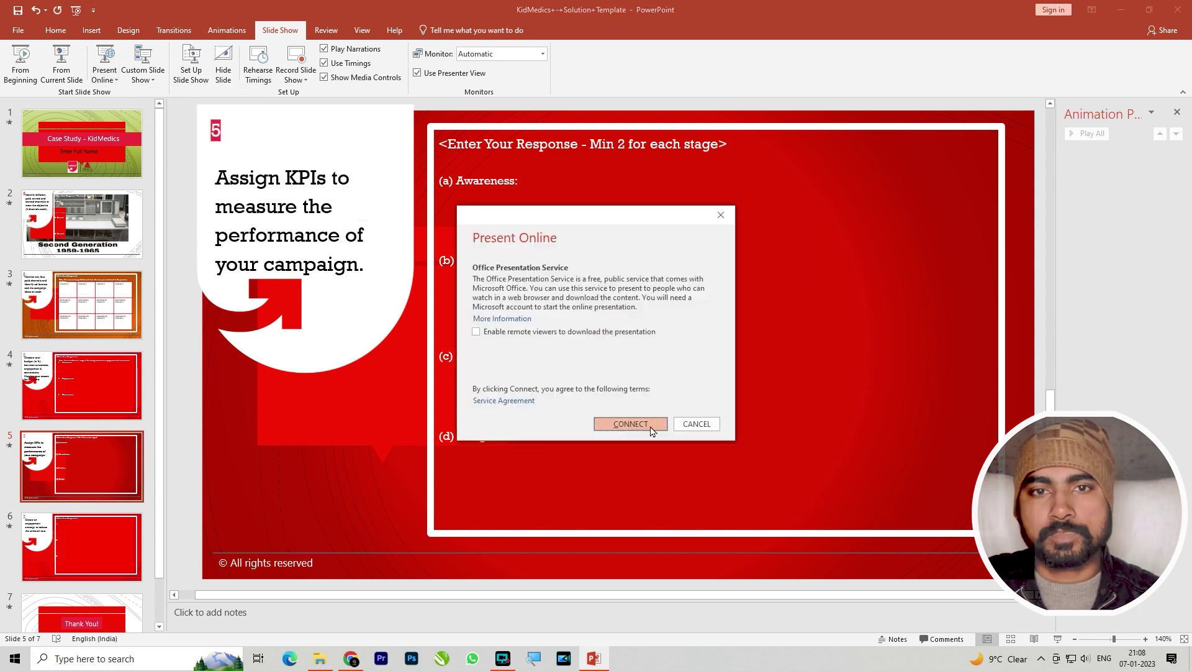
{"action": "left_click", "coordinate": [695, 427]}
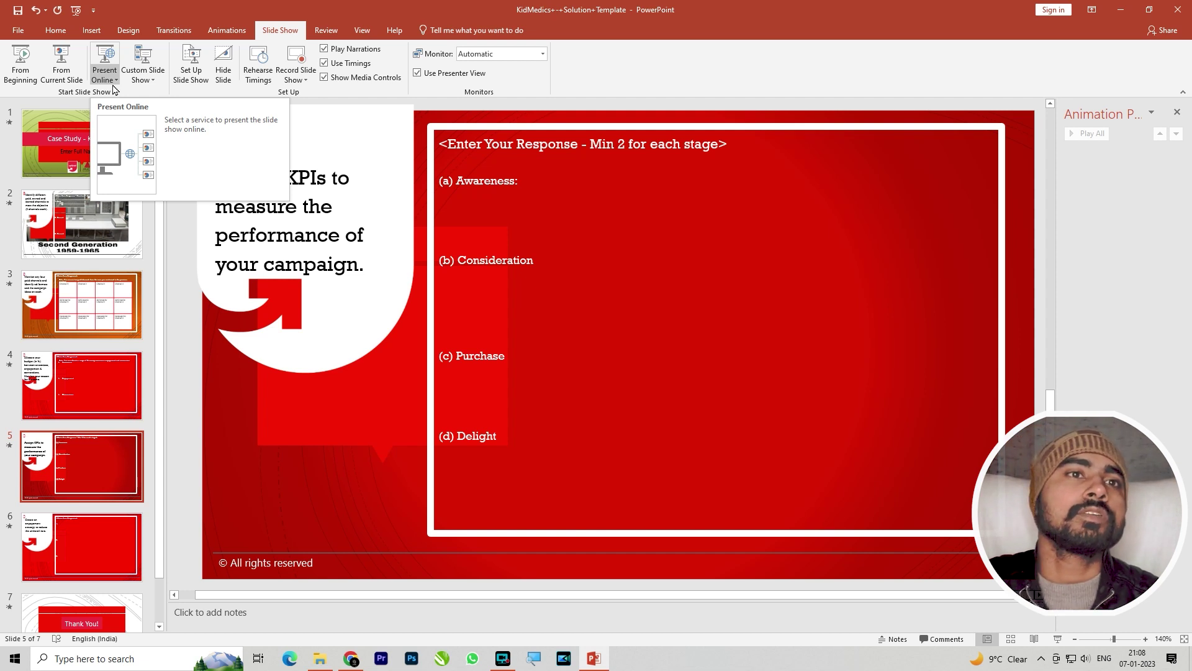
Define Custom Show 1 containing slides 3 and 5
{"action": "left_click", "coordinate": [149, 77]}
{"action": "left_click", "coordinate": [153, 84]}
{"action": "left_click", "coordinate": [153, 83]}
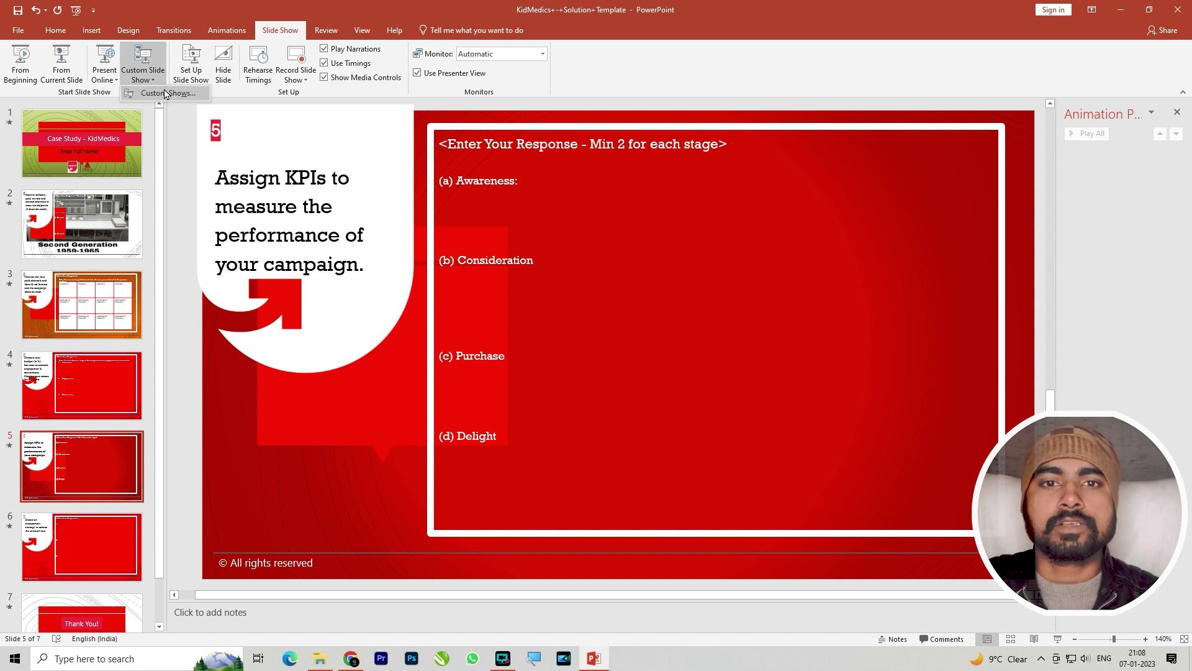
{"action": "left_click", "coordinate": [165, 94]}
{"action": "left_click", "coordinate": [687, 298]}
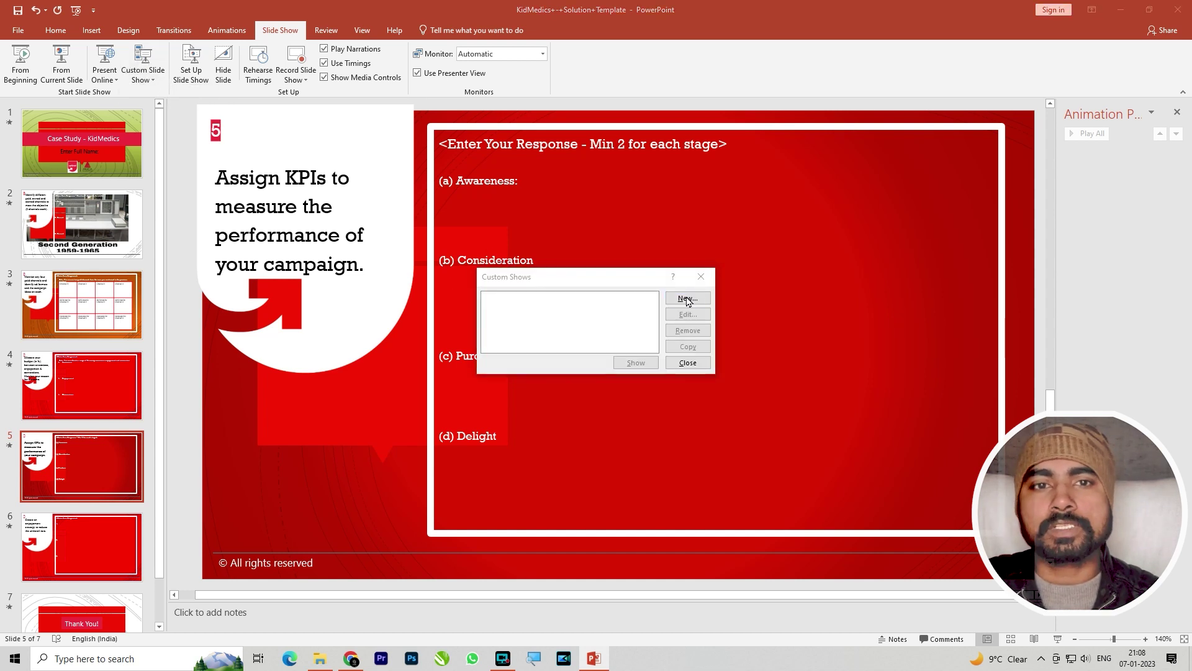
{"action": "left_click", "coordinate": [424, 309]}
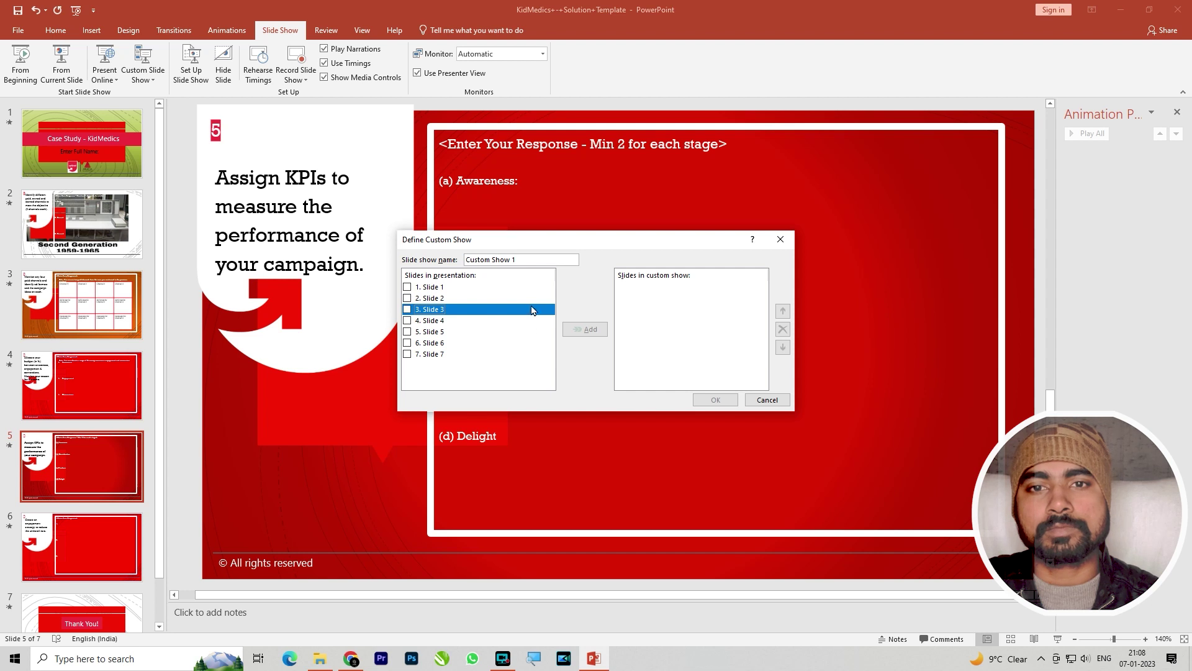
{"action": "left_click", "coordinate": [406, 309]}
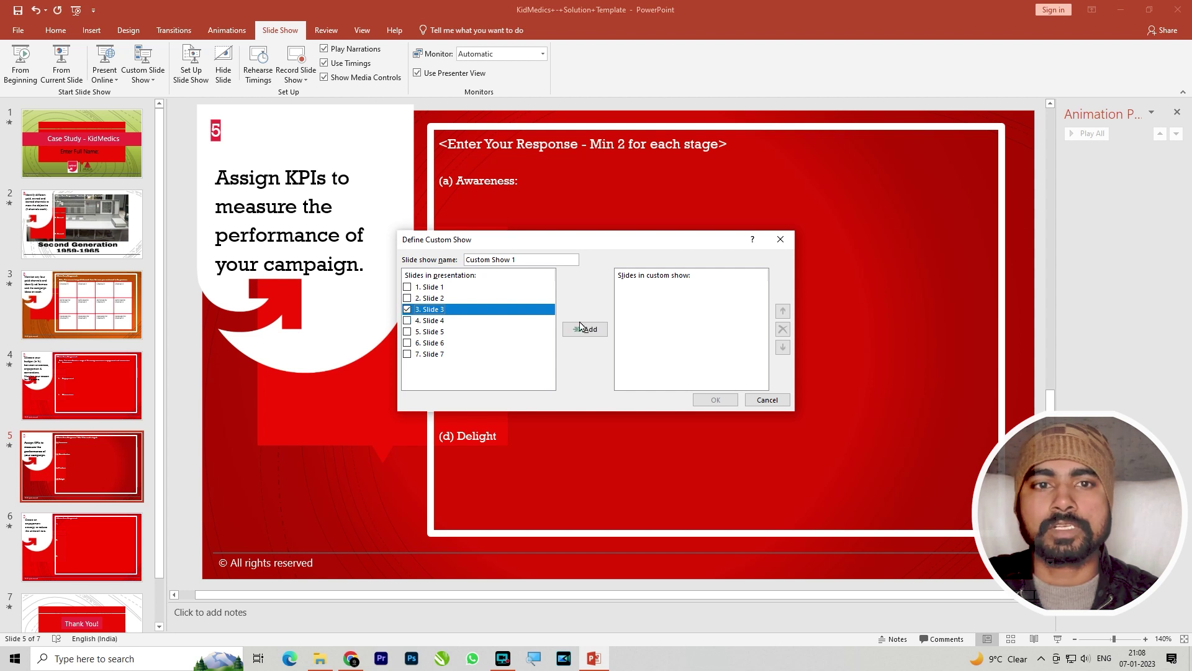
{"action": "left_click", "coordinate": [582, 326]}
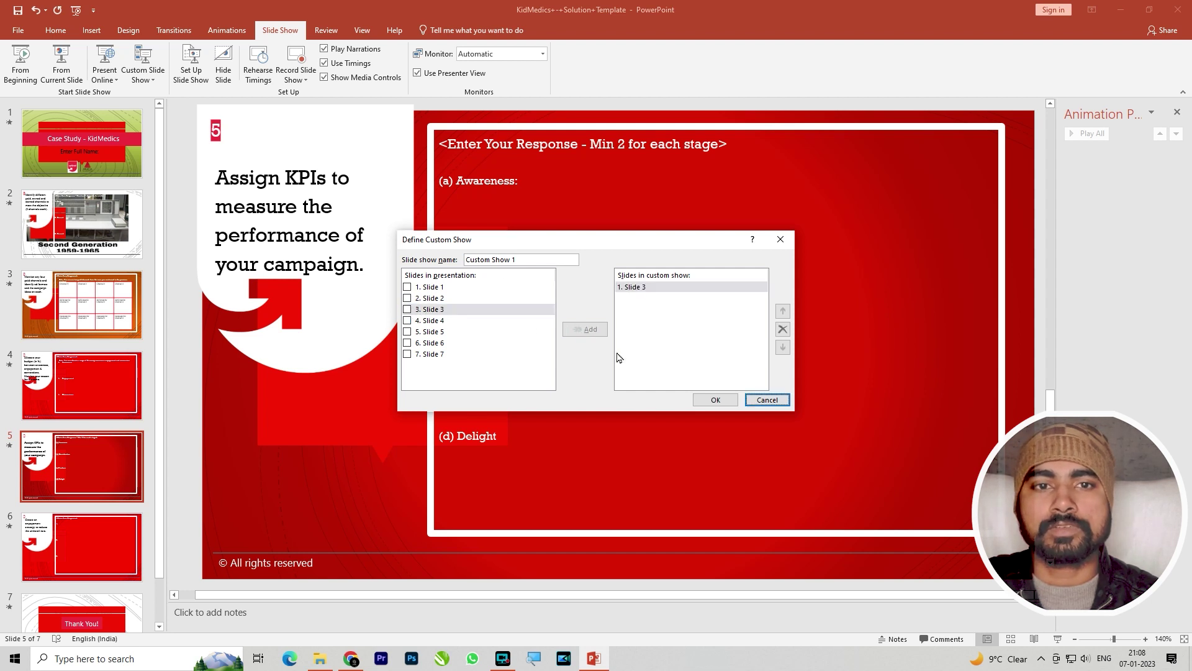
{"action": "left_click", "coordinate": [407, 331]}
{"action": "left_click", "coordinate": [592, 334]}
{"action": "left_click", "coordinate": [731, 402]}
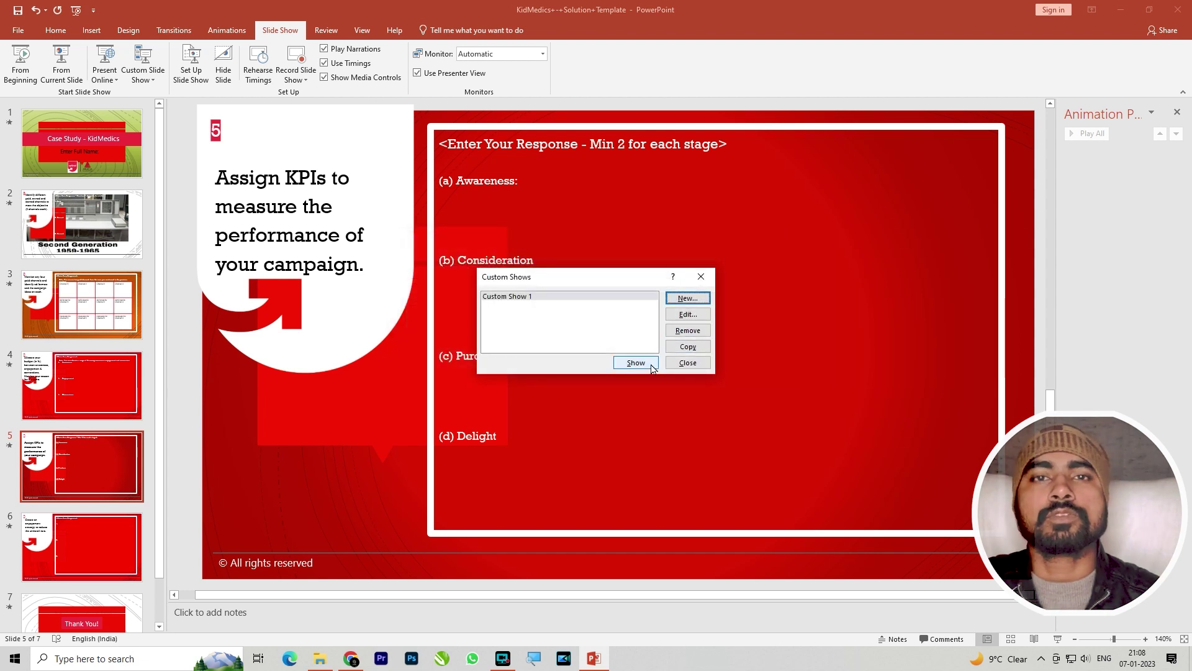
Play Custom Show 1, end it with Esc, and return to the title slide
{"action": "left_click", "coordinate": [636, 363]}
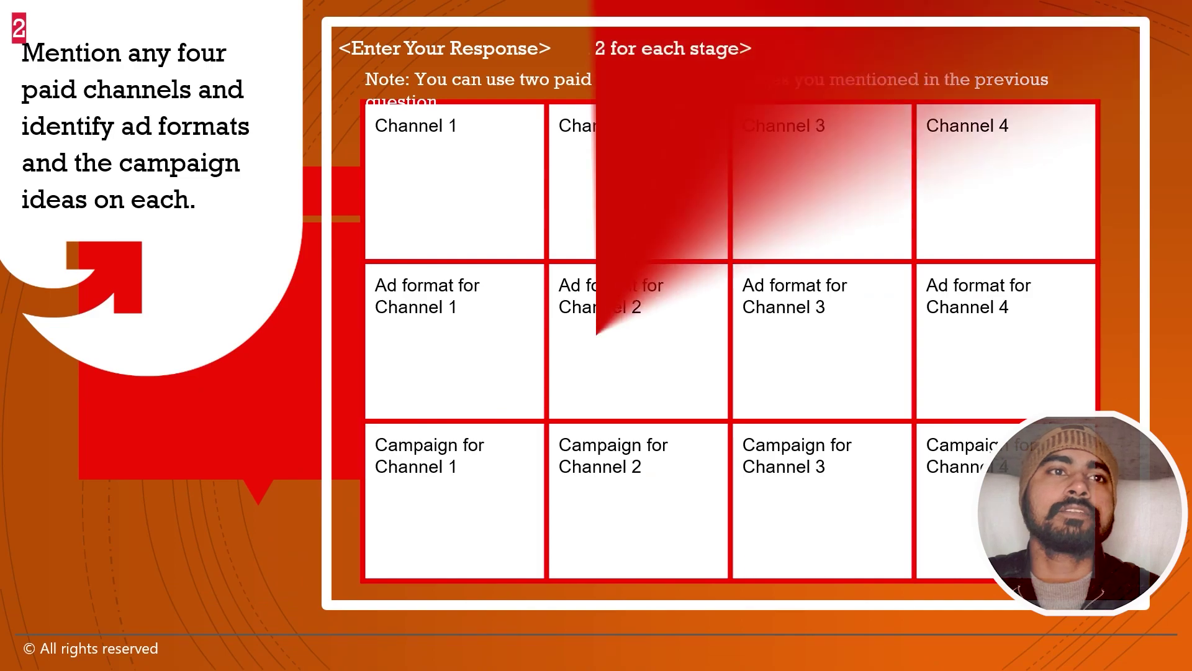
{"action": "key", "text": "Escape"}
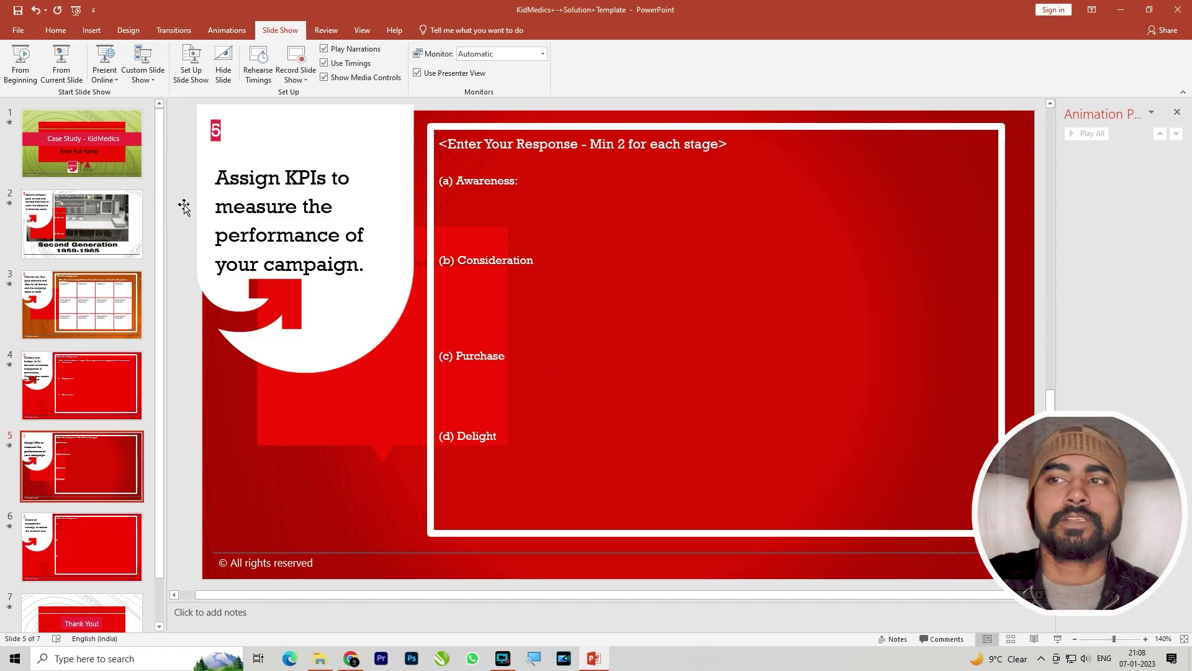
{"action": "left_click", "coordinate": [74, 214]}
{"action": "left_click", "coordinate": [63, 140]}
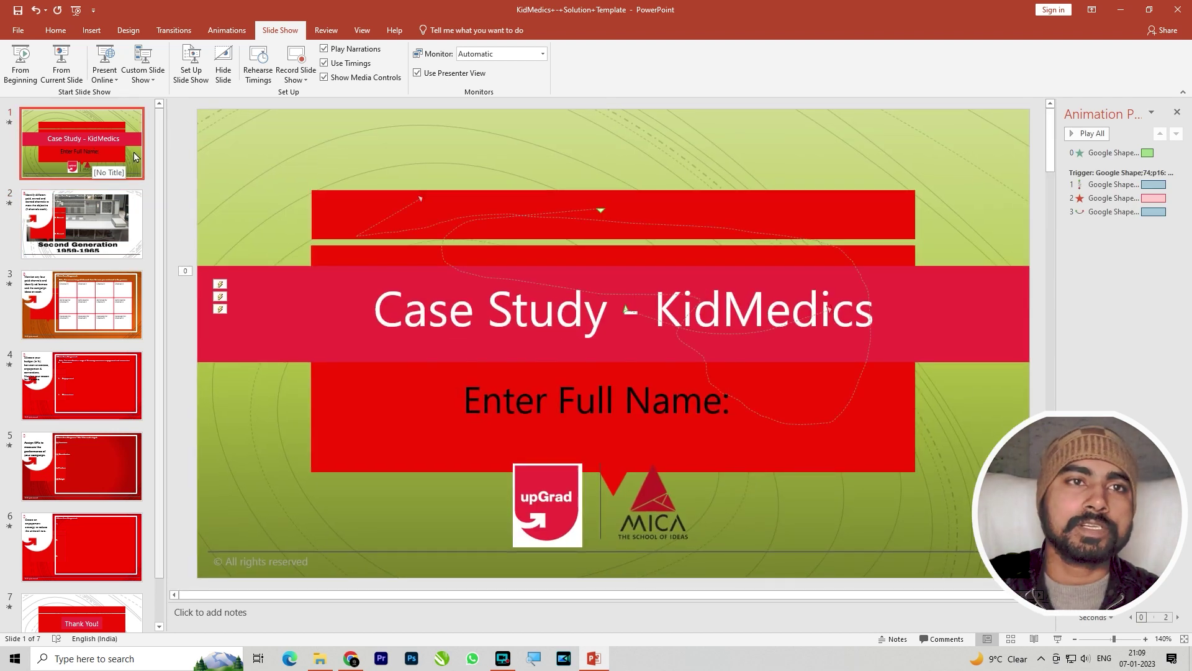
{"action": "left_click", "coordinate": [191, 65]}
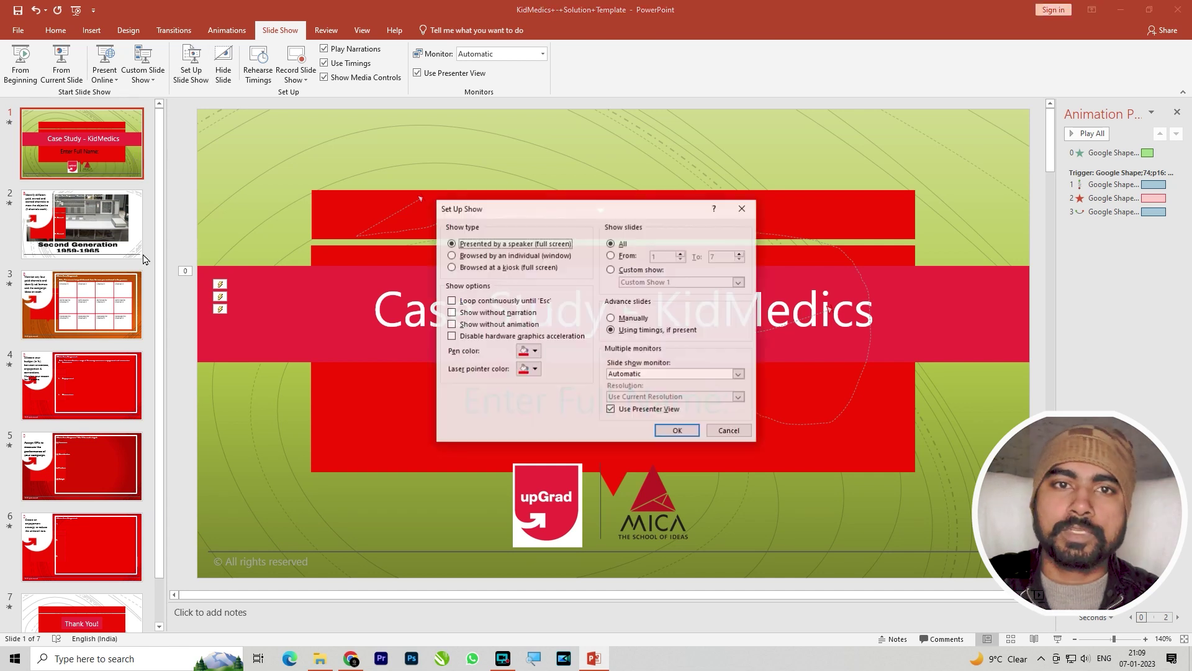
{"action": "left_click_drag", "start_coordinate": [653, 206], "coordinate": [594, 186]}
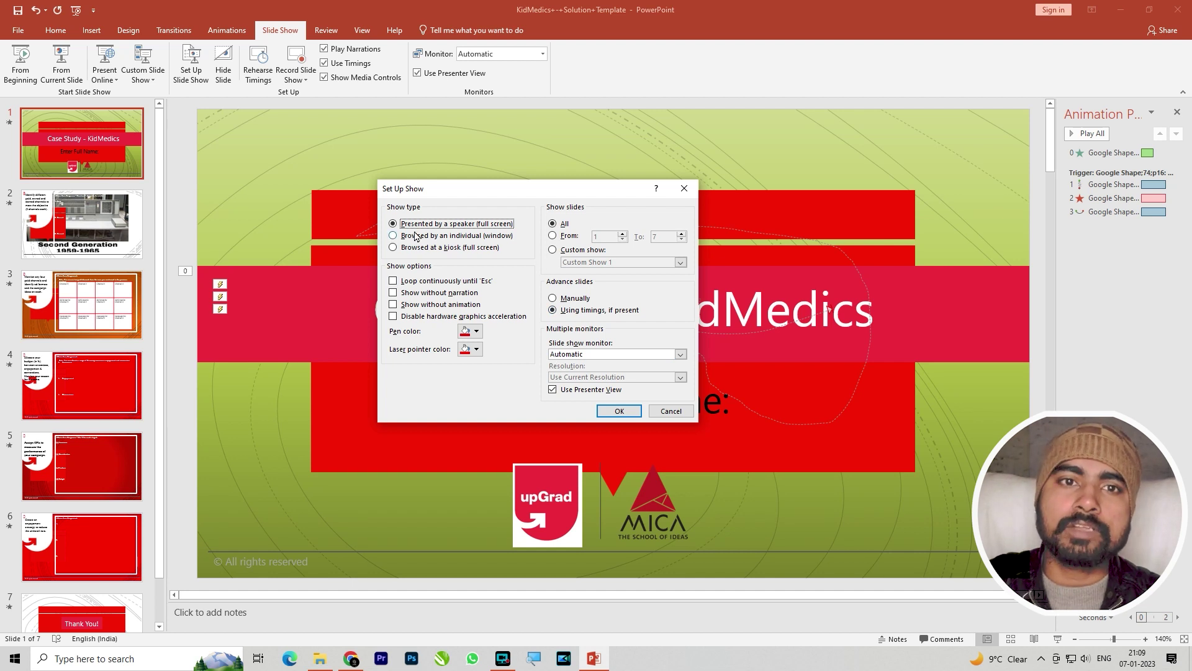
{"action": "left_click", "coordinate": [460, 235]}
{"action": "left_click", "coordinate": [474, 225]}
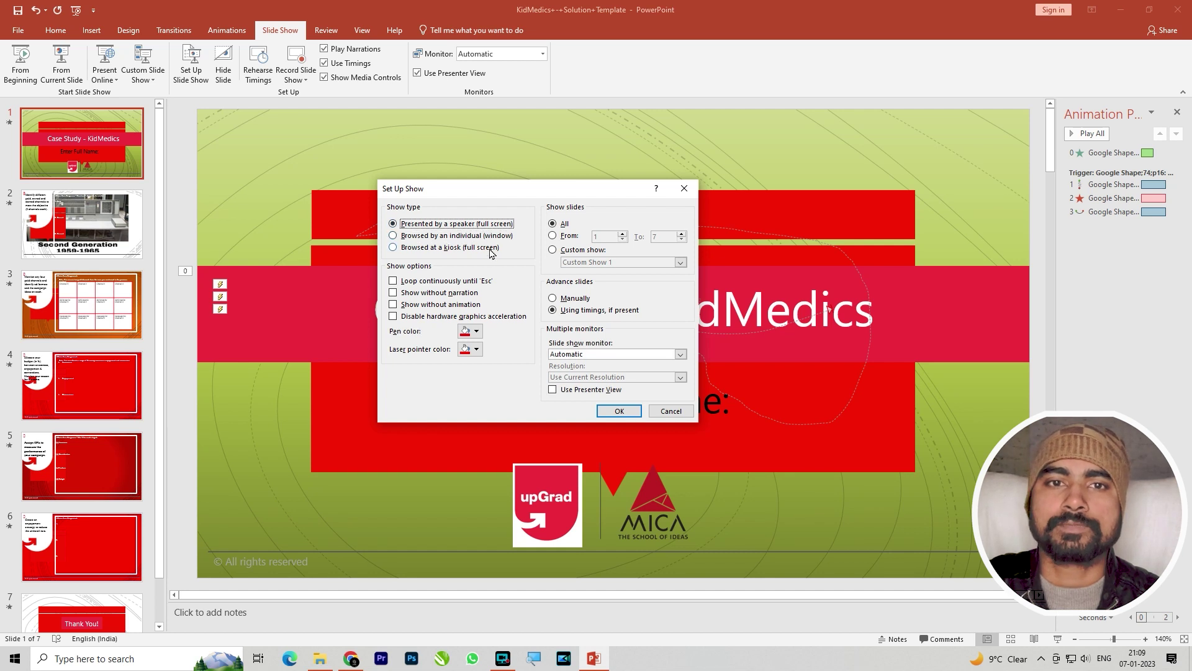
{"action": "left_click", "coordinate": [474, 248]}
{"action": "left_click", "coordinate": [487, 225]}
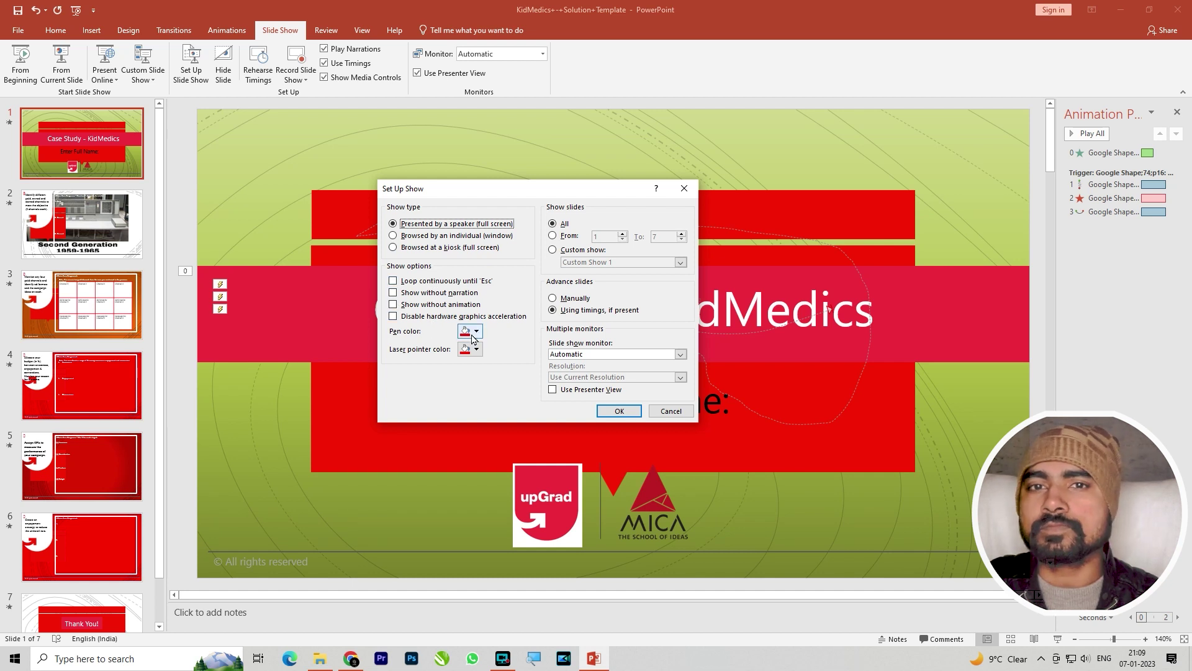
{"action": "left_click", "coordinate": [554, 236]}
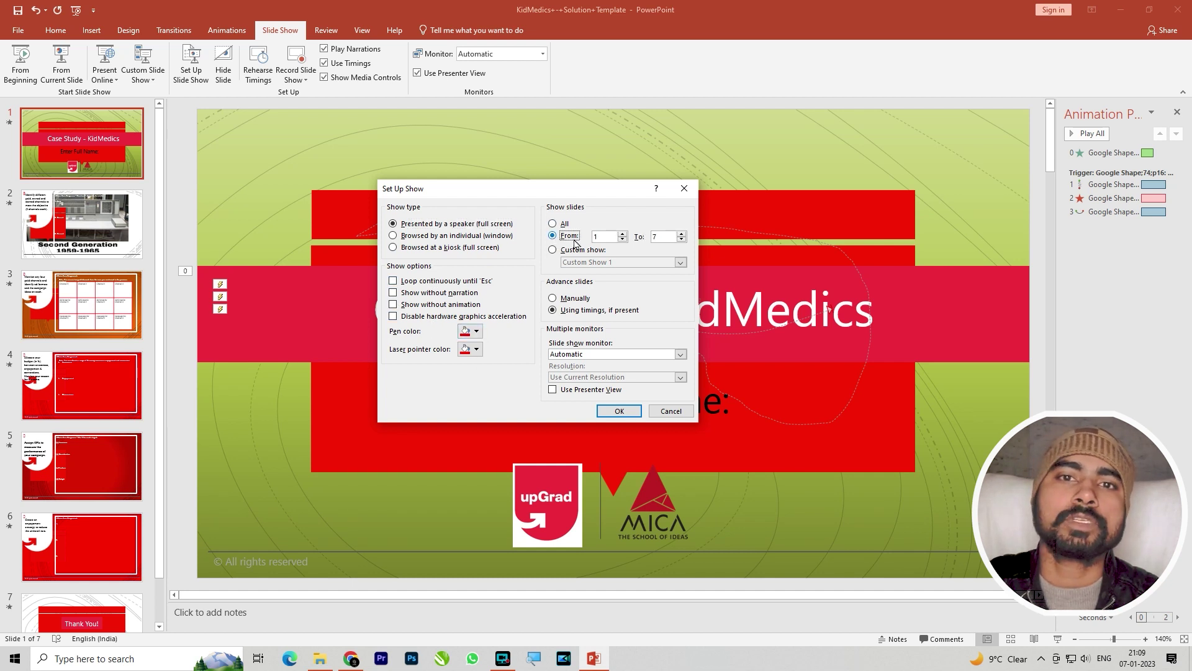
{"action": "left_click", "coordinate": [554, 225]}
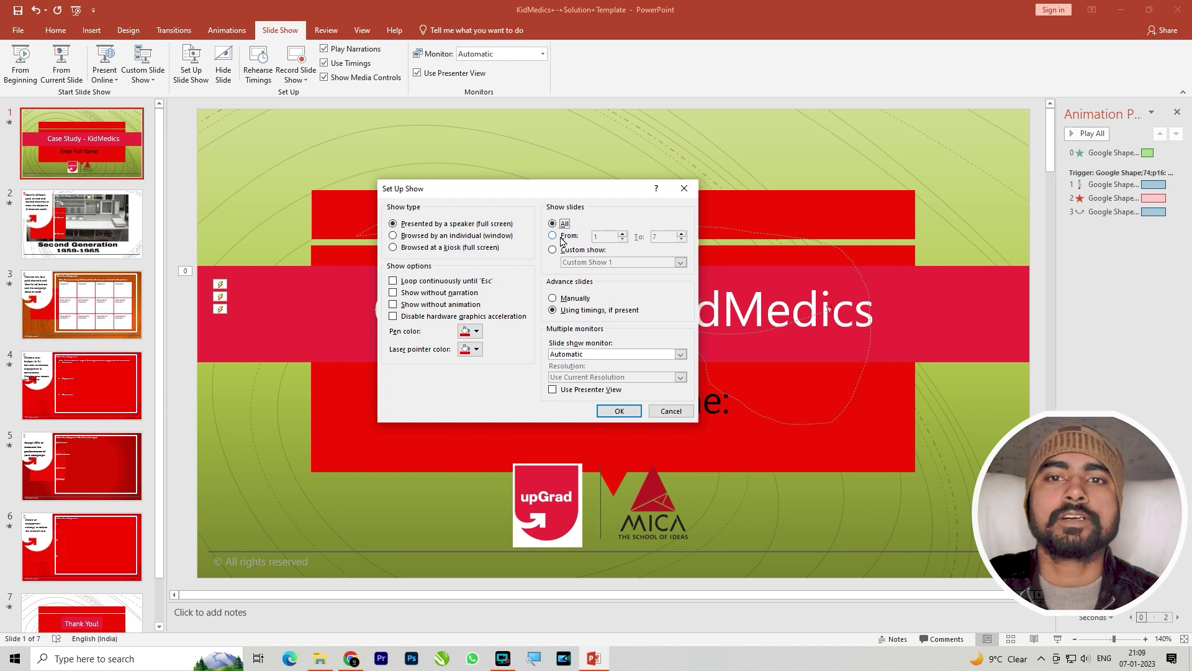
{"action": "left_click", "coordinate": [563, 237]}
{"action": "left_click", "coordinate": [561, 224]}
{"action": "left_click", "coordinate": [565, 250]}
{"action": "left_click", "coordinate": [567, 261]}
{"action": "left_click", "coordinate": [581, 272]}
{"action": "left_click", "coordinate": [561, 225]}
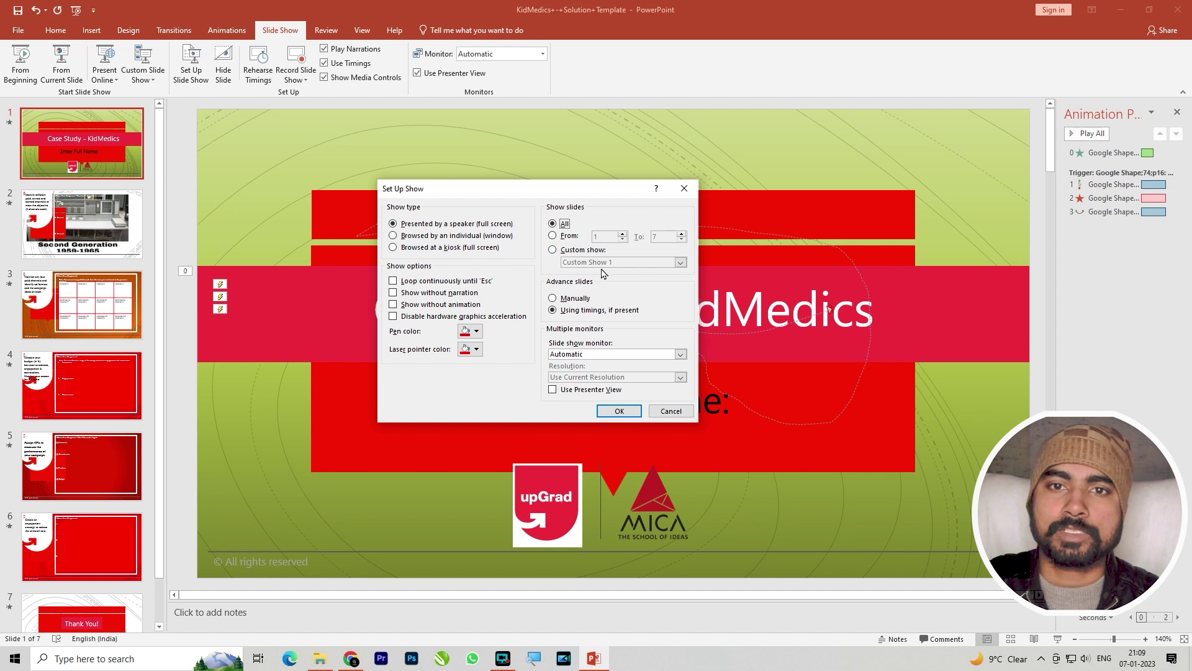
{"action": "left_click", "coordinate": [583, 249]}
{"action": "left_click", "coordinate": [585, 262]}
{"action": "left_click", "coordinate": [587, 265]}
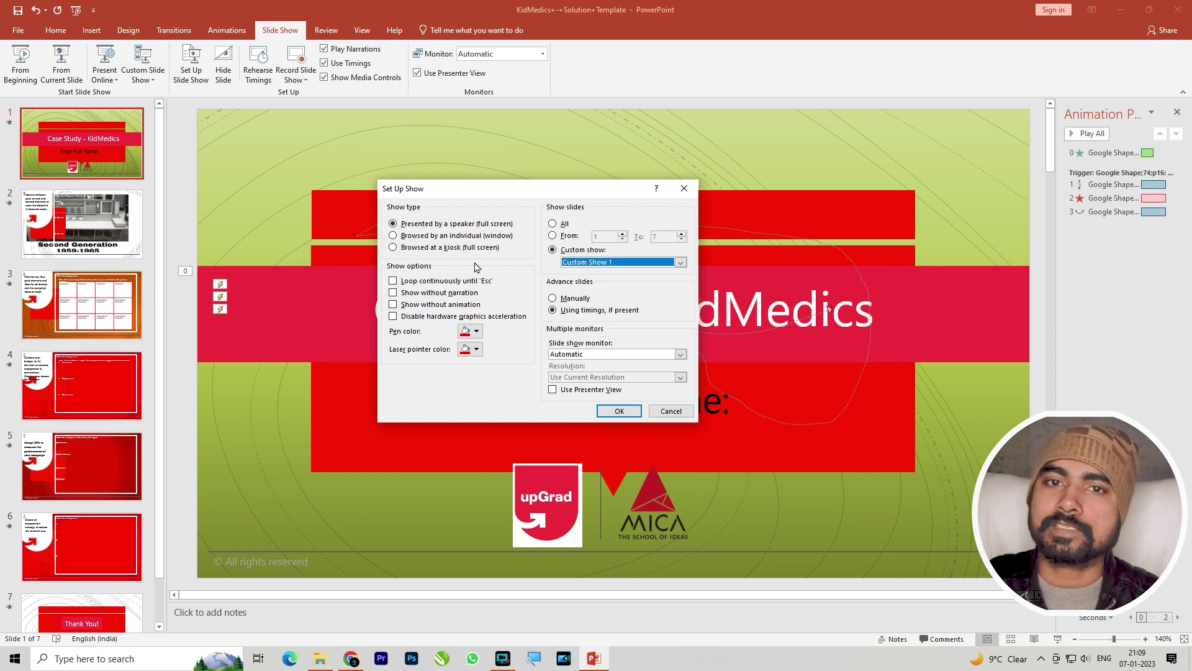
{"action": "left_click", "coordinate": [571, 236]}
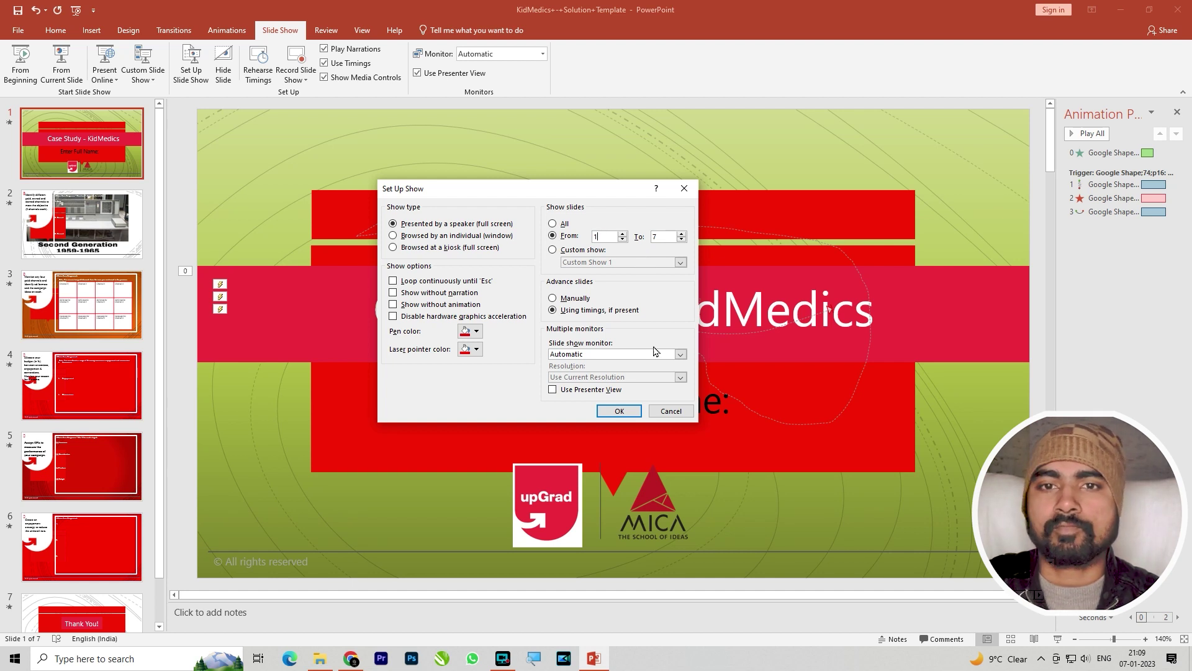
{"action": "left_click", "coordinate": [646, 354]}
{"action": "left_click", "coordinate": [644, 358]}
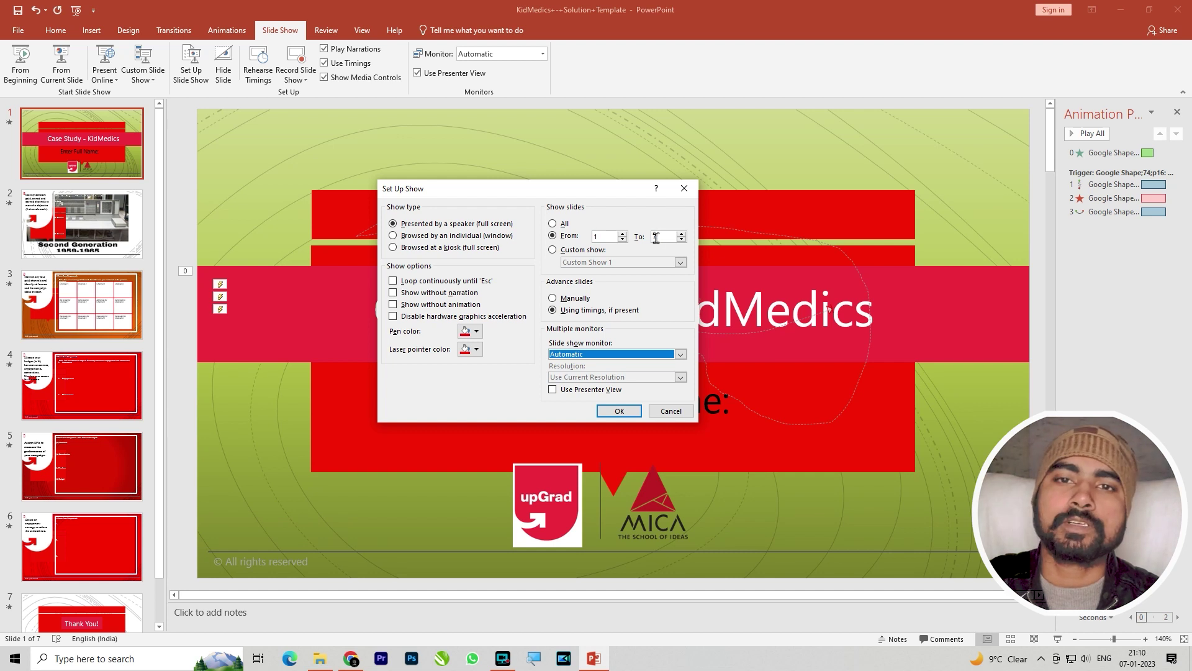
{"action": "left_click", "coordinate": [606, 355]}
{"action": "left_click", "coordinate": [607, 360]}
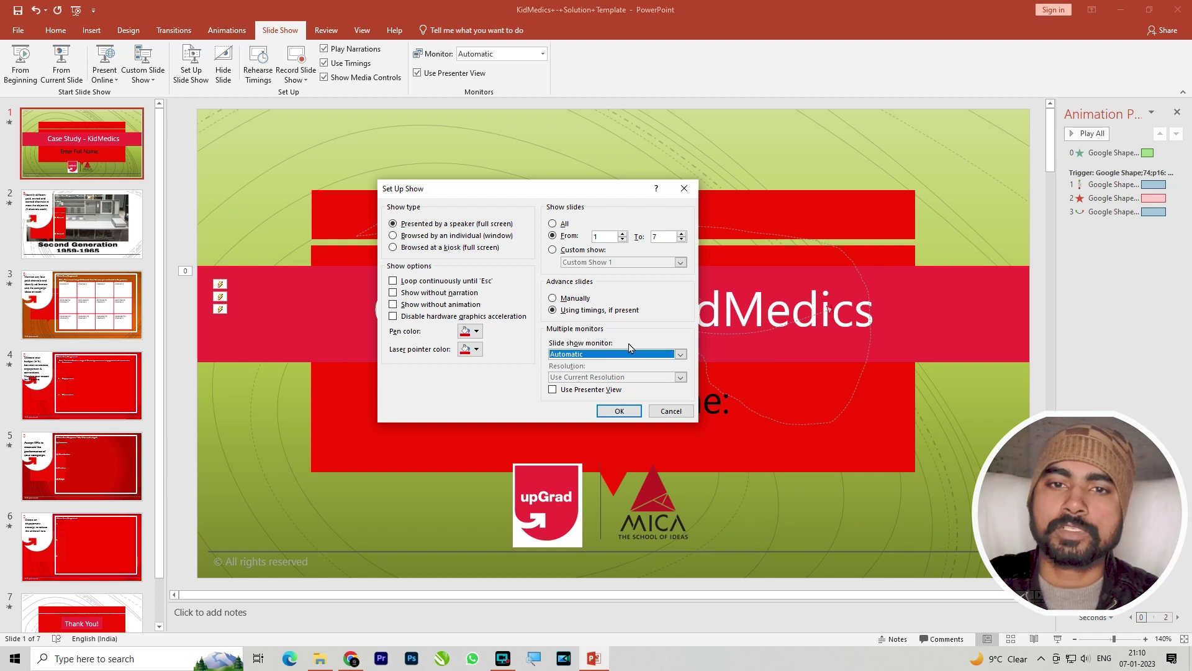
{"action": "left_click", "coordinate": [602, 356]}
{"action": "left_click", "coordinate": [581, 378]}
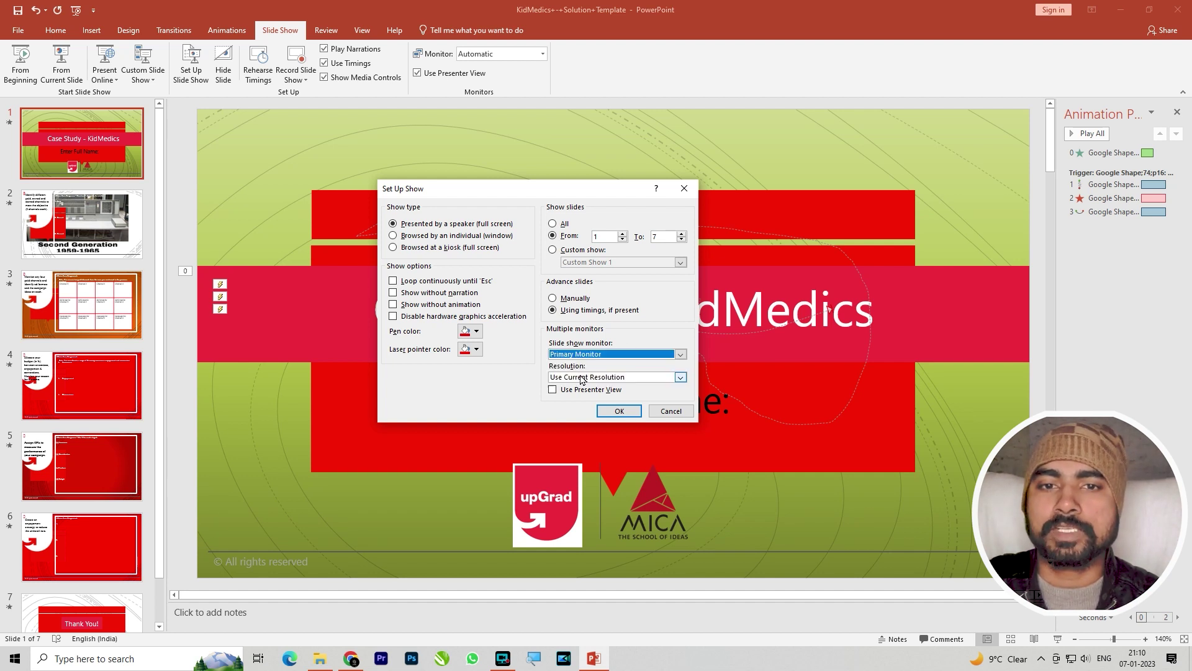
{"action": "left_click", "coordinate": [587, 355]}
{"action": "left_click", "coordinate": [594, 376]}
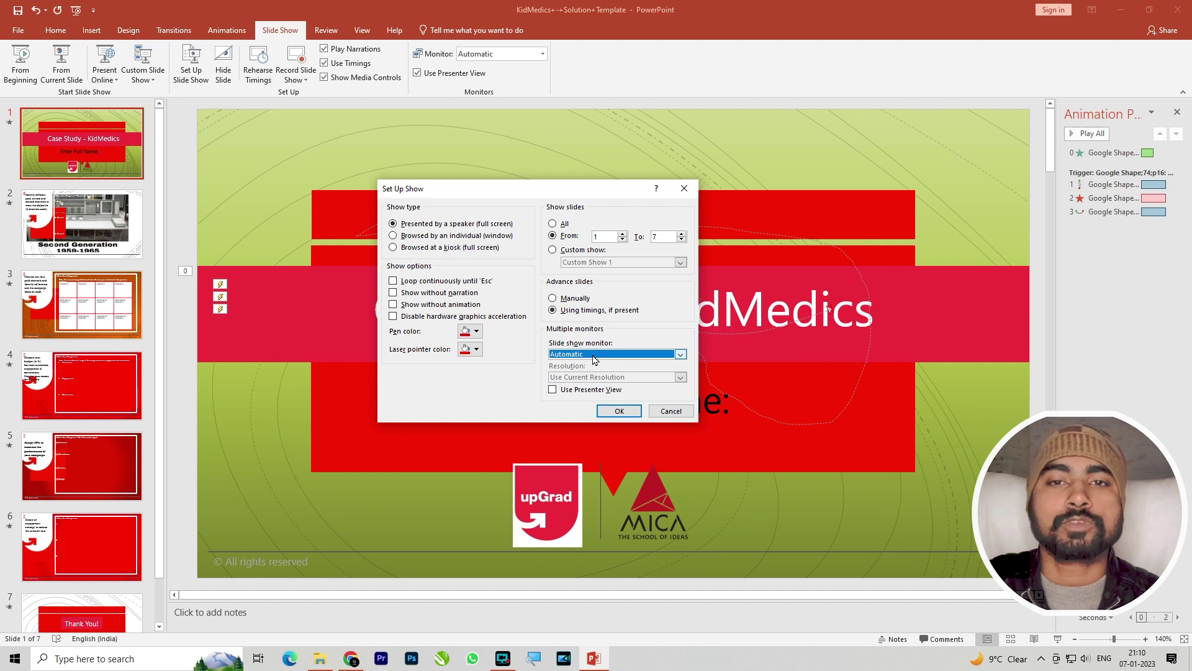
{"action": "left_click", "coordinate": [663, 412]}
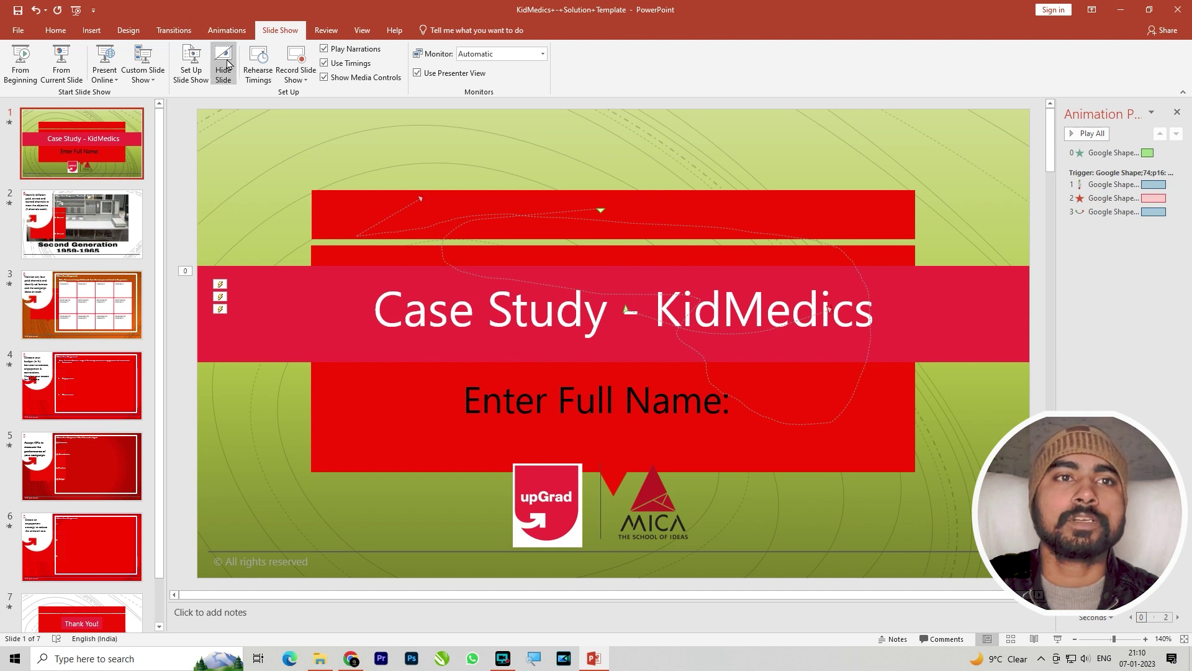
{"action": "left_click", "coordinate": [227, 64]}
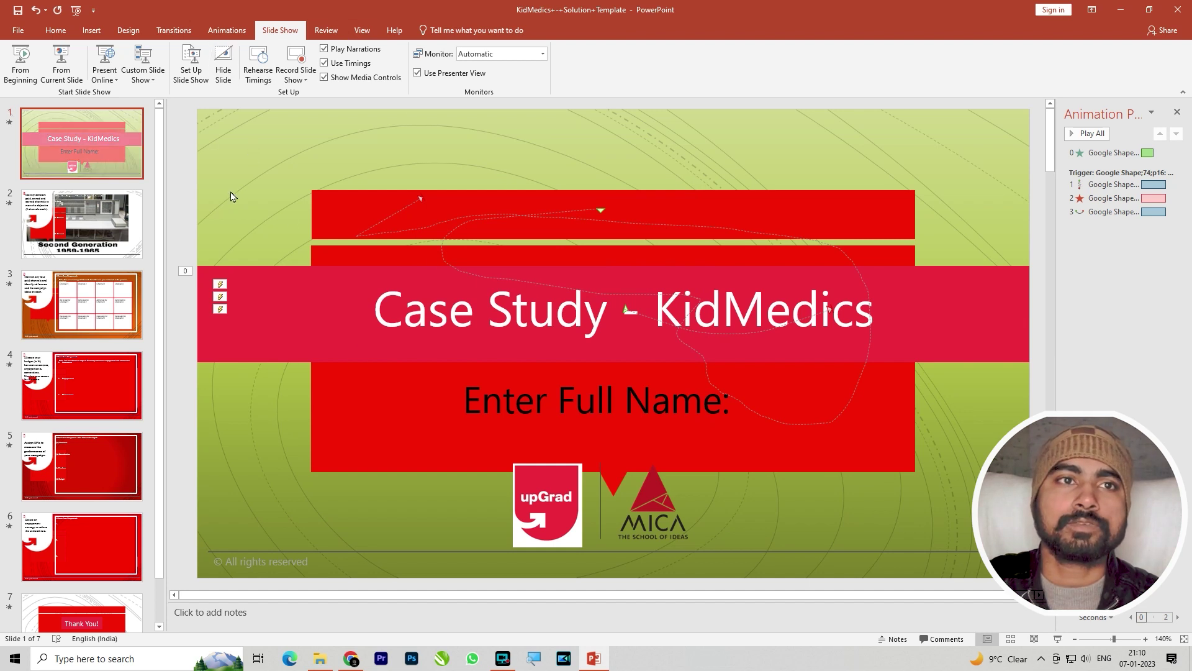
{"action": "left_click", "coordinate": [223, 62]}
{"action": "key", "text": "Down"}
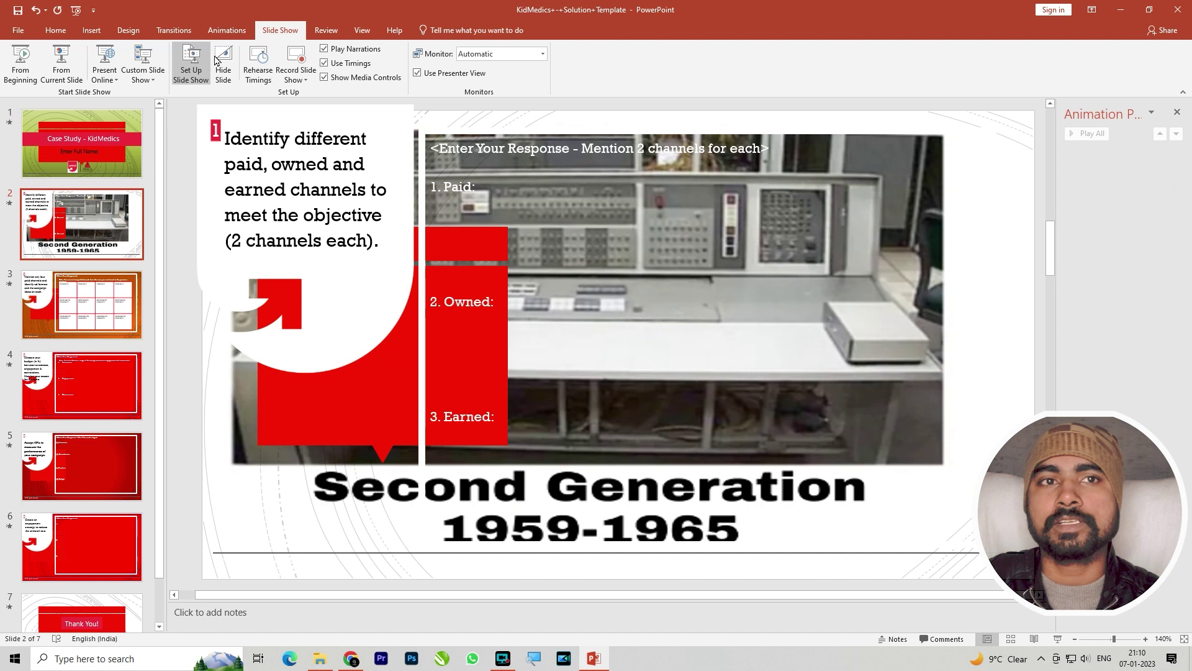
{"action": "left_click", "coordinate": [129, 151]}
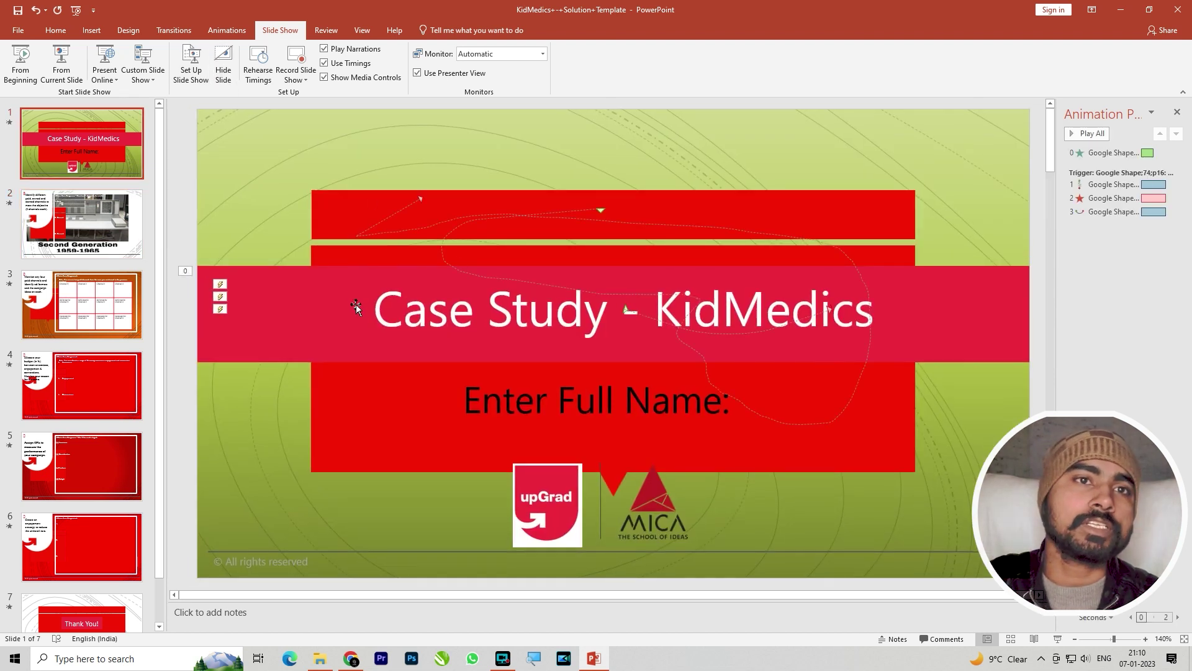
Start rehearsing the slide timings and switch to the laser pointer
{"action": "left_click", "coordinate": [257, 75]}
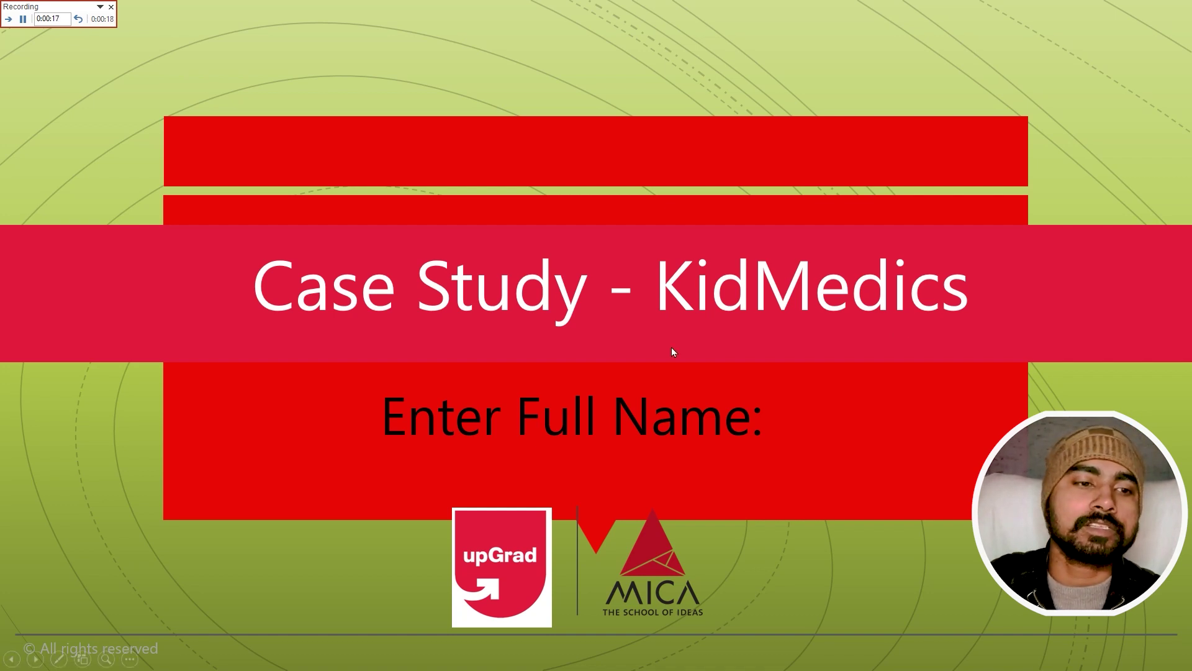
{"action": "left_click", "coordinate": [61, 662]}
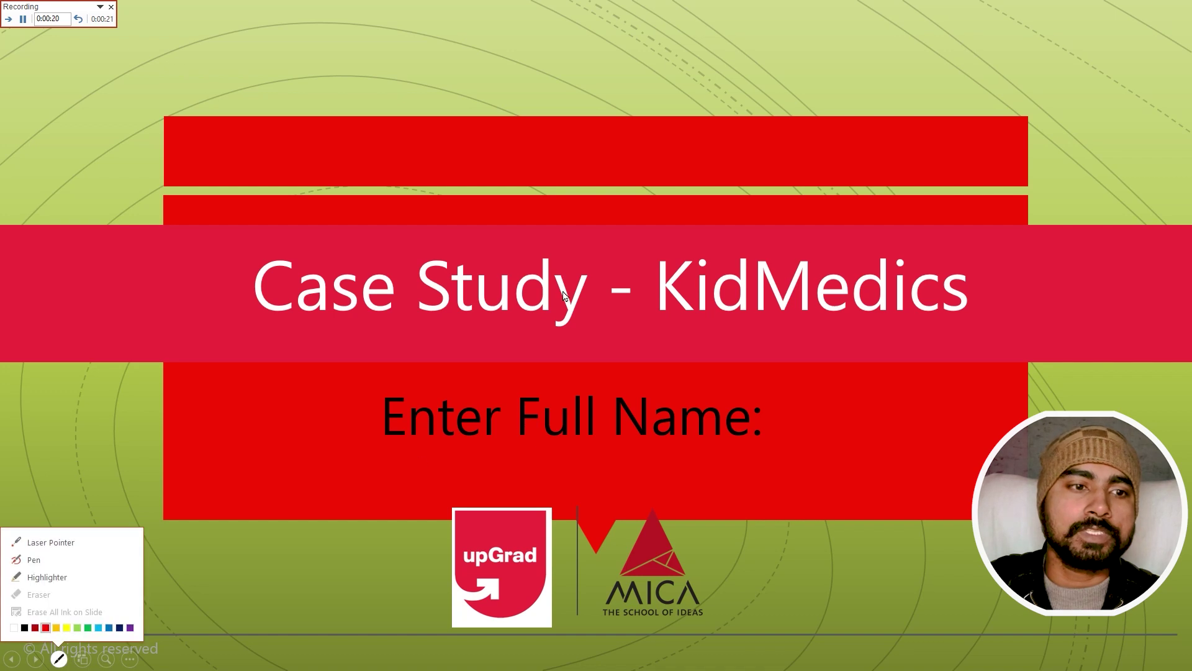
{"action": "left_click", "coordinate": [50, 543]}
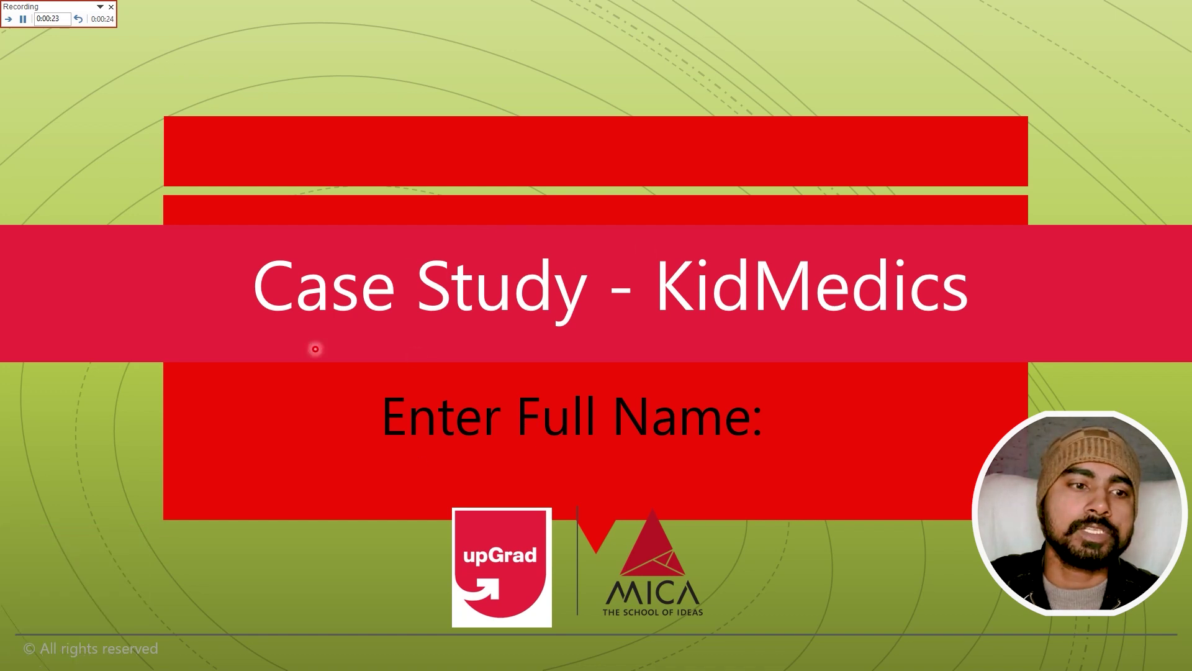
{"action": "mouse_move", "coordinate": [48, 659]}
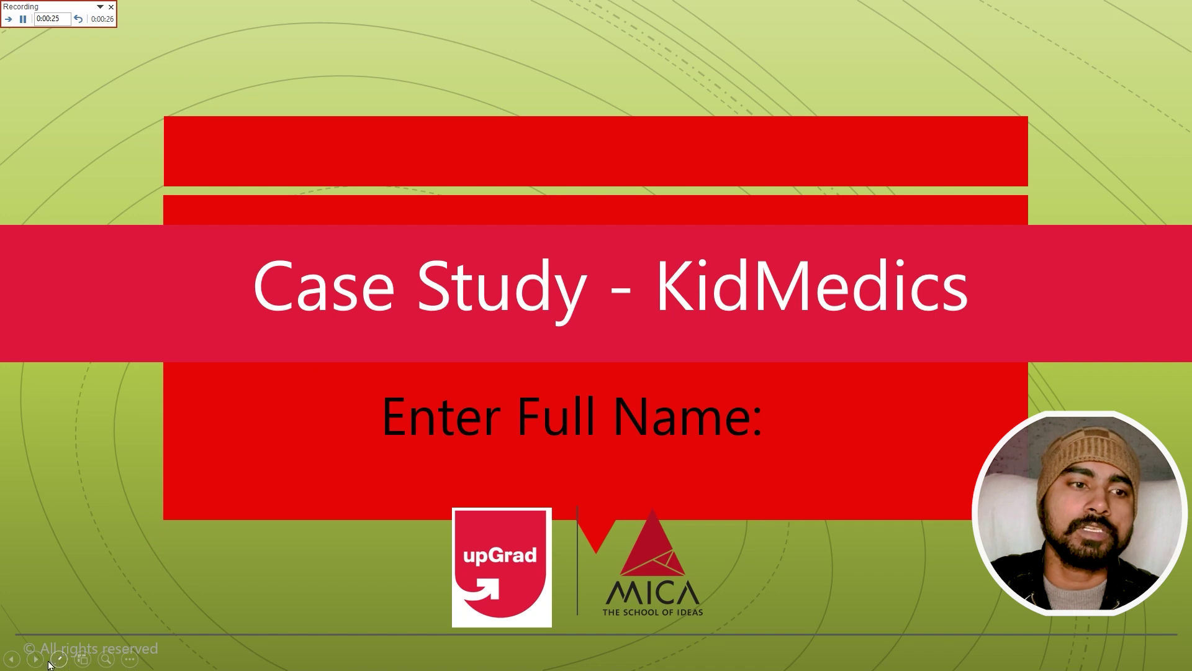
Highlight the Case Study - KidMedics title with three yellow highlighter strokes
{"action": "left_click", "coordinate": [59, 661]}
{"action": "left_click", "coordinate": [62, 578]}
{"action": "mouse_move", "coordinate": [507, 277]}
{"action": "left_mouse_down"}
{"action": "mouse_move", "coordinate": [319, 277]}
{"action": "mouse_move", "coordinate": [394, 314]}
{"action": "mouse_move", "coordinate": [777, 291]}
{"action": "left_mouse_up"}
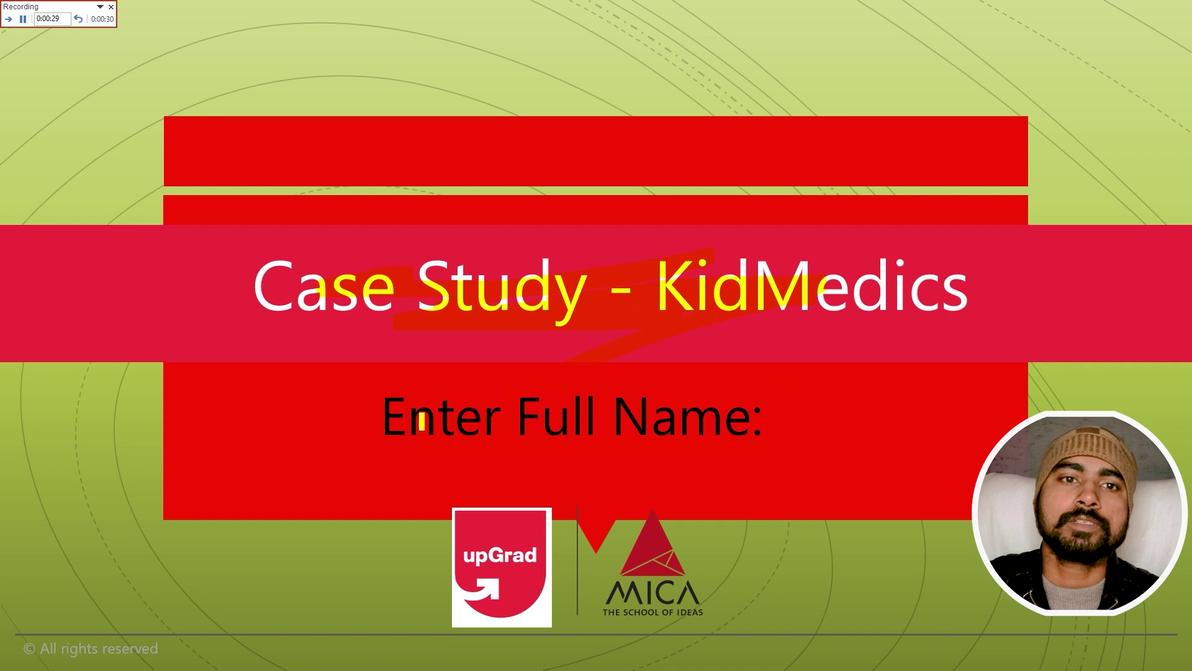
{"action": "left_click_drag", "start_coordinate": [261, 238], "coordinate": [618, 256]}
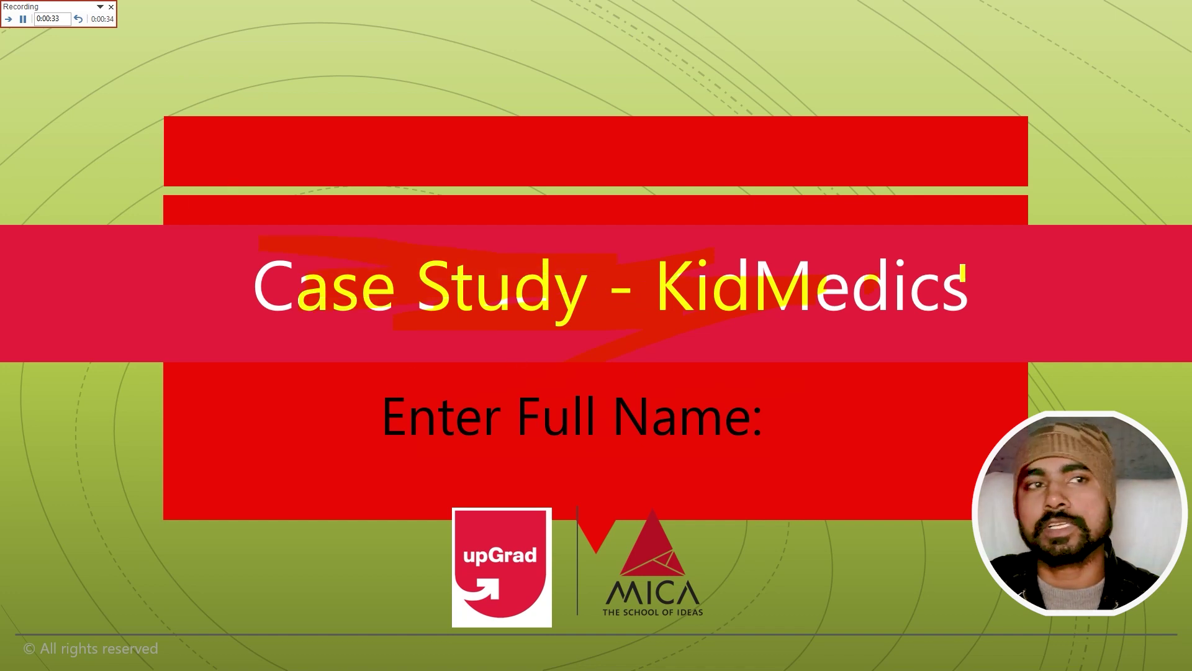
{"action": "left_click_drag", "start_coordinate": [159, 217], "coordinate": [971, 300]}
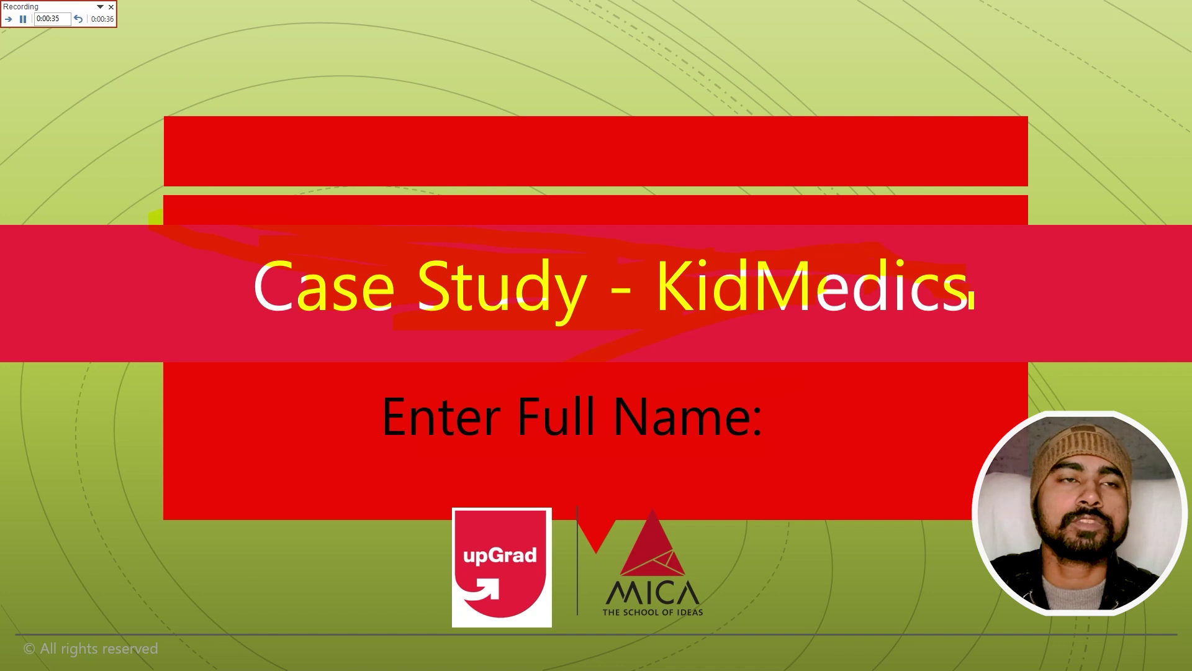
End the show, discard the highlighter ink, and save the new slide timings
{"action": "left_click", "coordinate": [111, 7]}
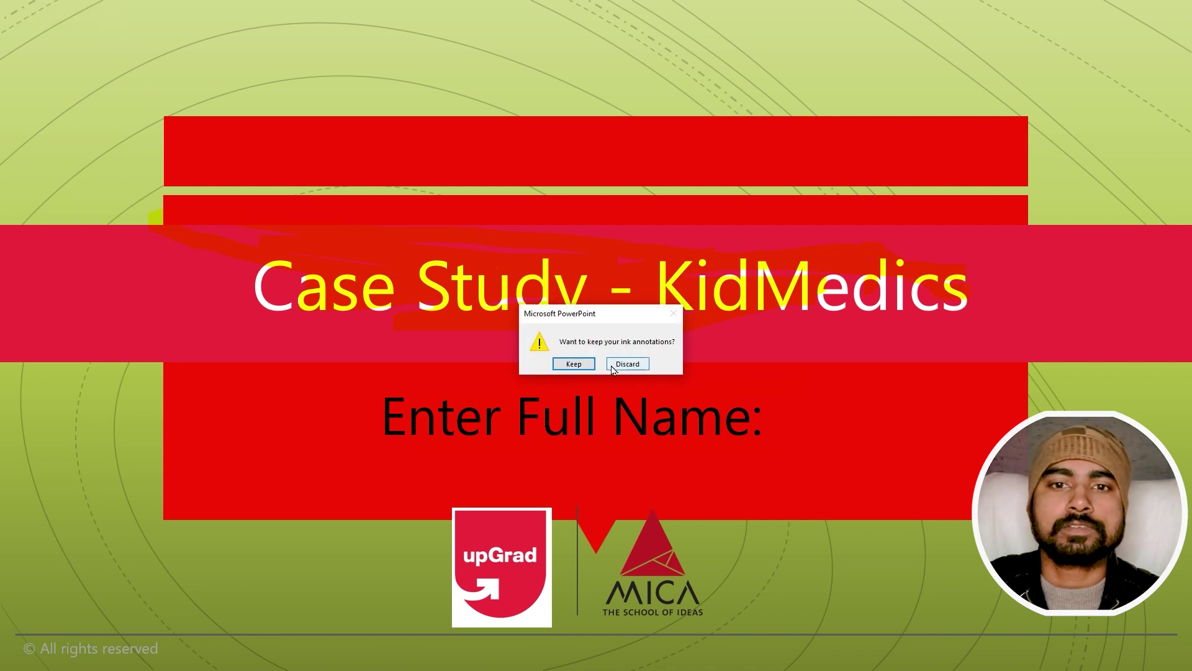
{"action": "left_click", "coordinate": [615, 366]}
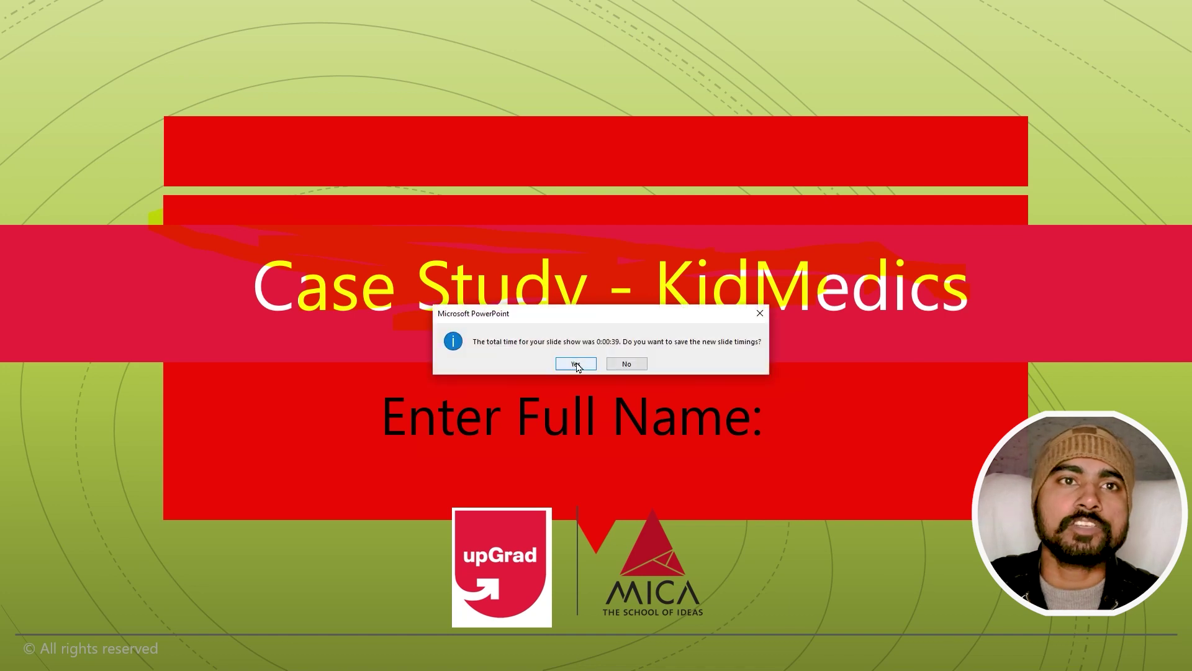
{"action": "left_click", "coordinate": [576, 365]}
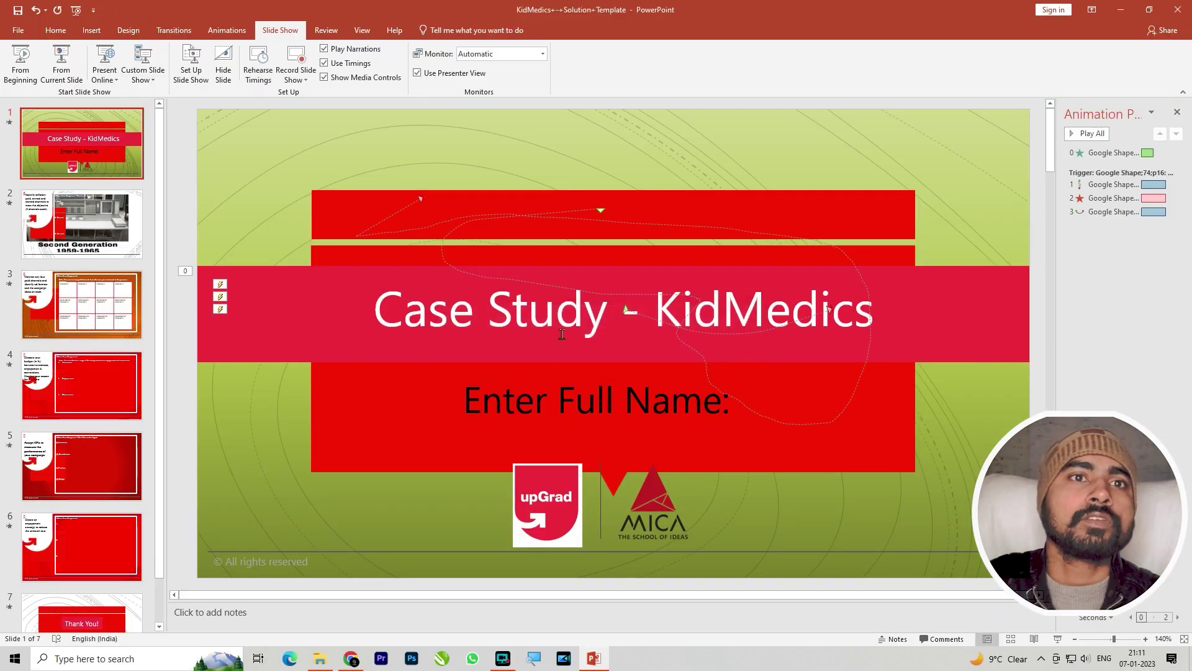
Start a slide show recording from the current slide
{"action": "left_click", "coordinate": [304, 84]}
{"action": "left_click", "coordinate": [340, 93]}
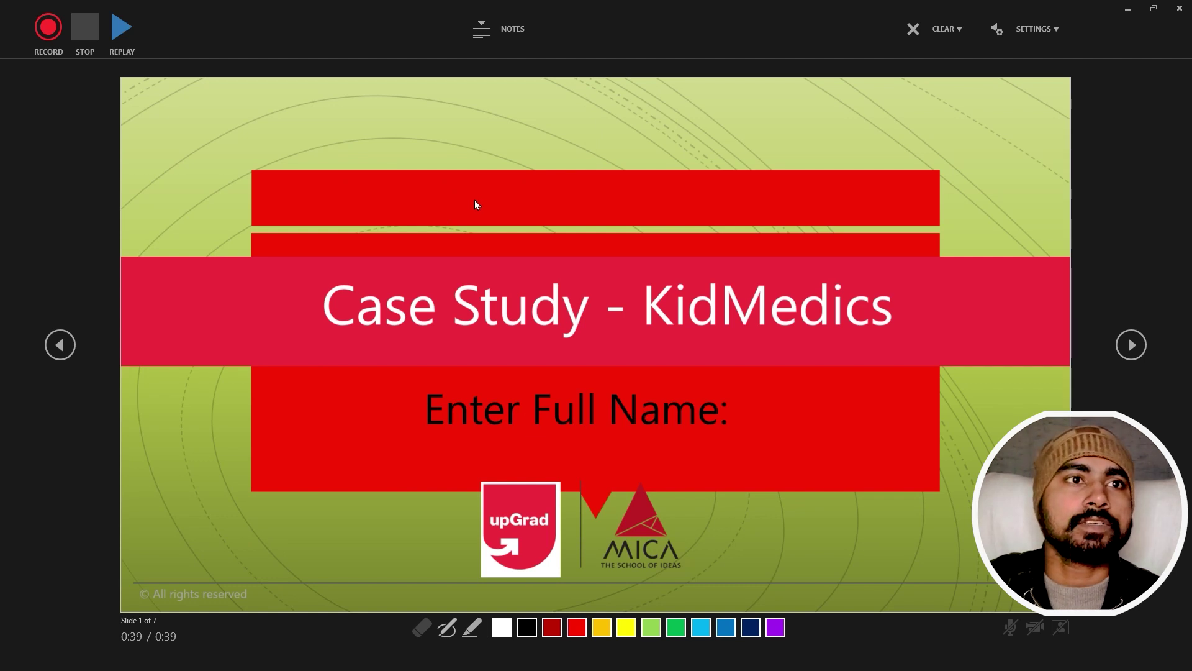
{"action": "left_click", "coordinate": [47, 25]}
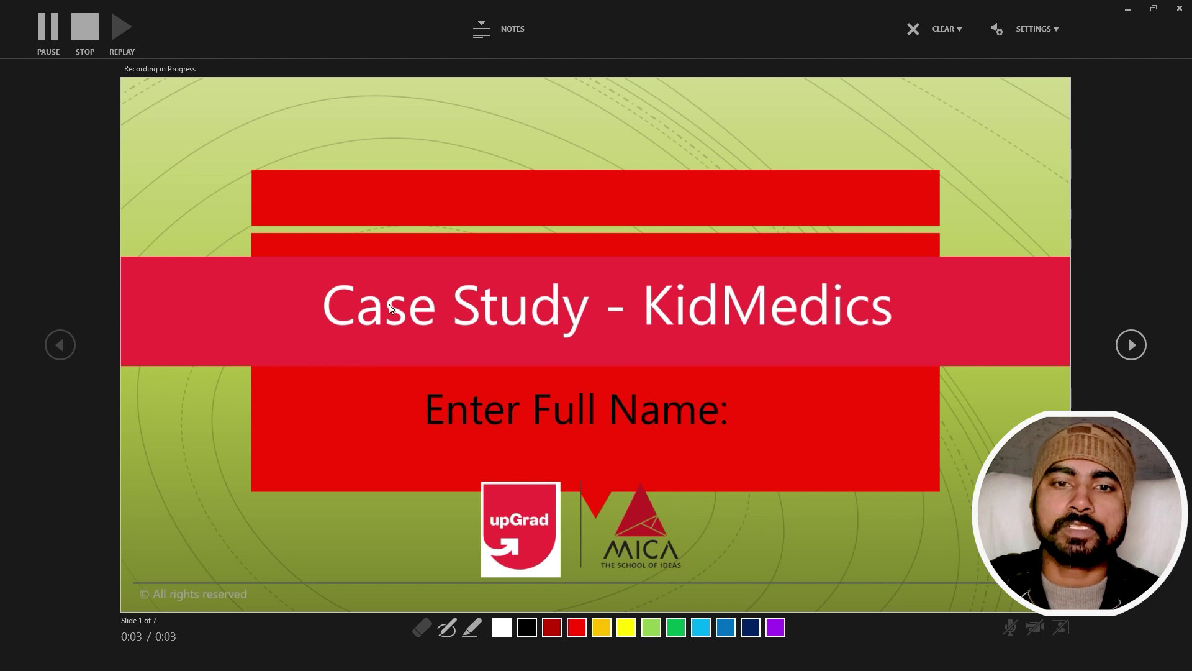
Circle Case Study, - KidMedics and Enter Full Name: with a white pen, then erase the circles
{"action": "left_click", "coordinate": [446, 628]}
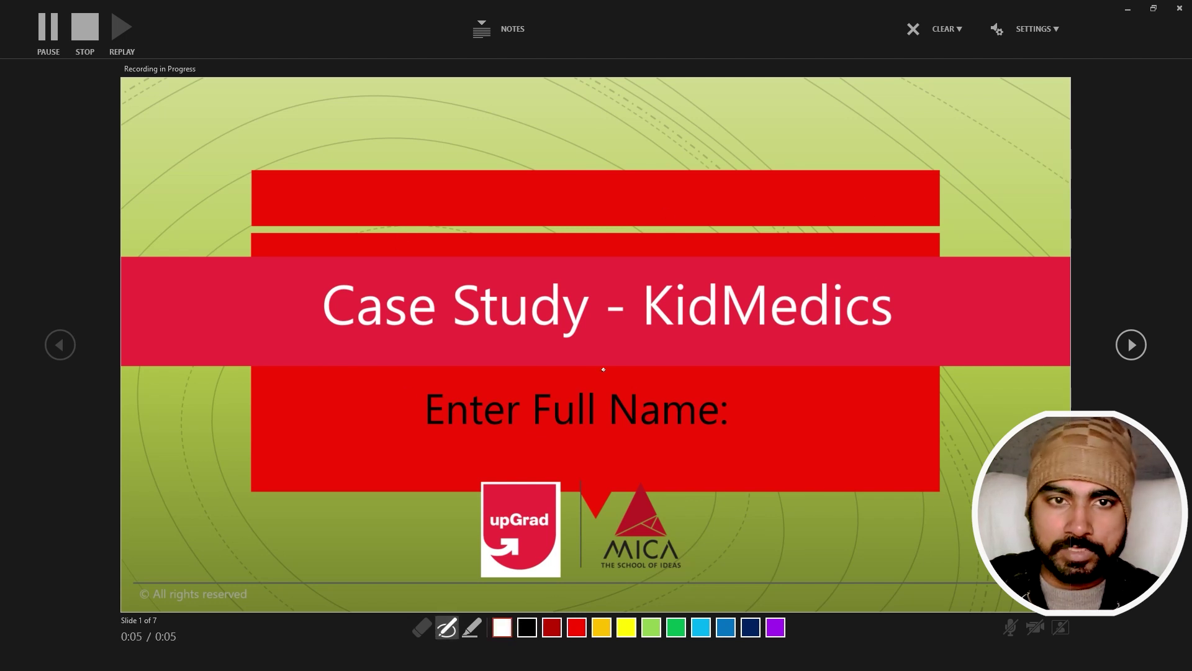
{"action": "mouse_move", "coordinate": [595, 283]}
{"action": "left_mouse_down"}
{"action": "mouse_move", "coordinate": [553, 376]}
{"action": "mouse_move", "coordinate": [344, 241]}
{"action": "mouse_move", "coordinate": [326, 241]}
{"action": "left_mouse_up"}
{"action": "mouse_move", "coordinate": [816, 264]}
{"action": "left_mouse_down"}
{"action": "mouse_move", "coordinate": [814, 371]}
{"action": "mouse_move", "coordinate": [454, 299]}
{"action": "left_mouse_up"}
{"action": "mouse_move", "coordinate": [351, 378]}
{"action": "left_mouse_down"}
{"action": "mouse_move", "coordinate": [761, 429]}
{"action": "mouse_move", "coordinate": [405, 436]}
{"action": "left_mouse_up"}
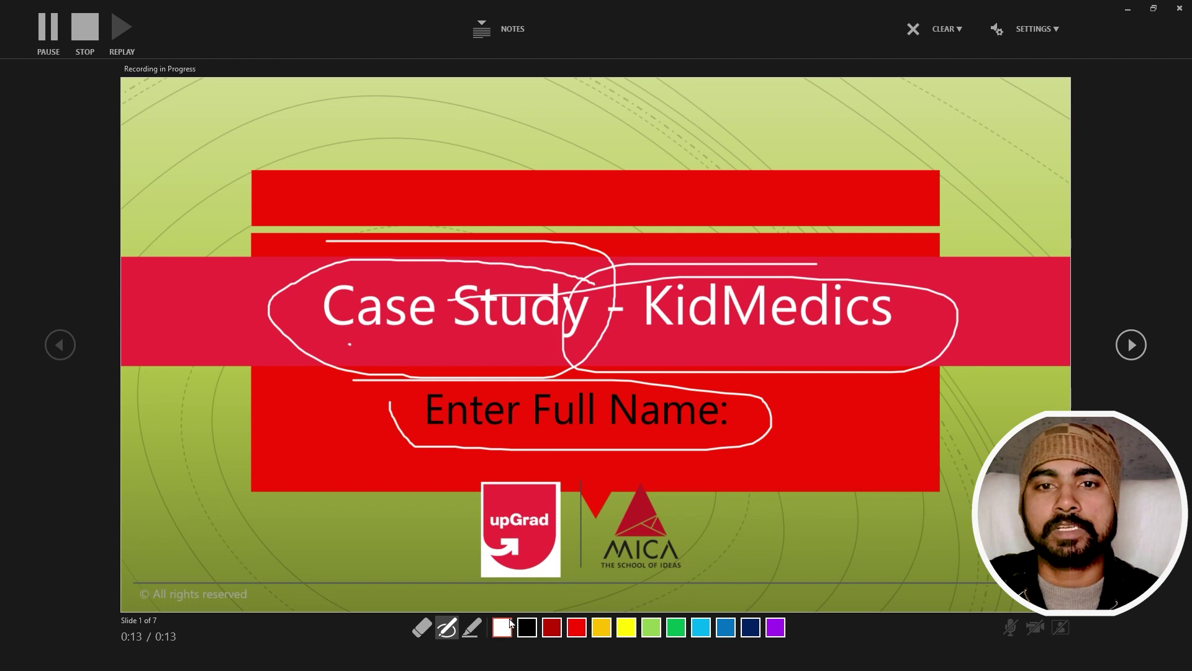
{"action": "left_click", "coordinate": [423, 627]}
{"action": "left_click_drag", "start_coordinate": [422, 444], "coordinate": [745, 351]}
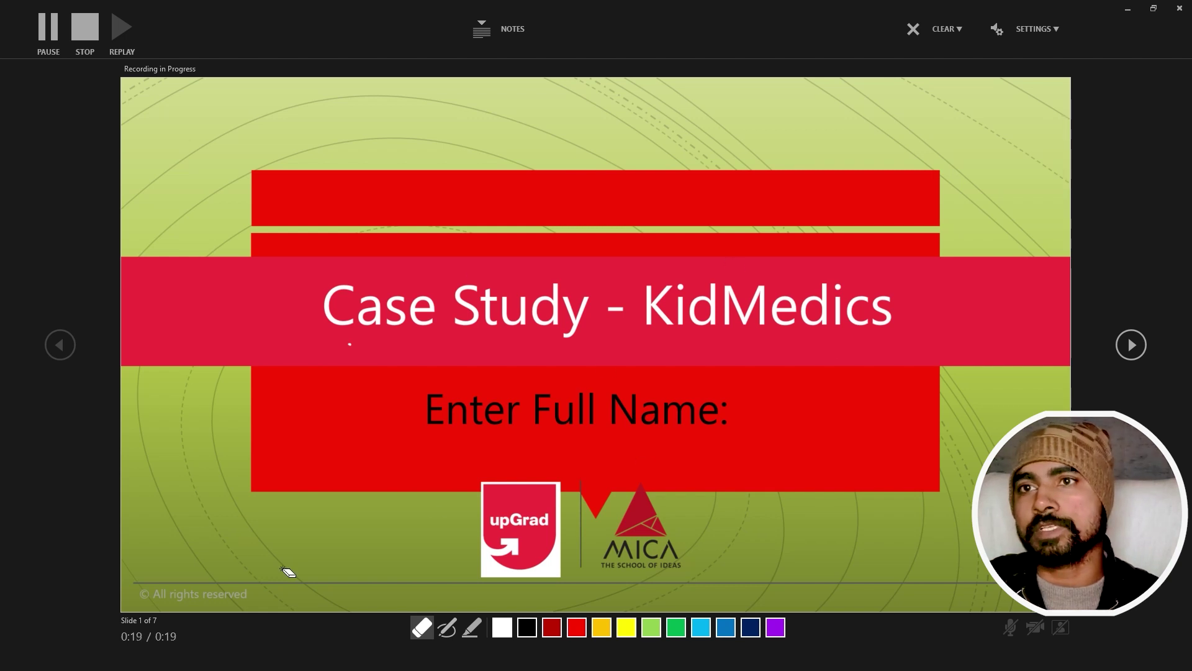
Stop the recording and close the recording window
{"action": "left_click", "coordinate": [930, 31]}
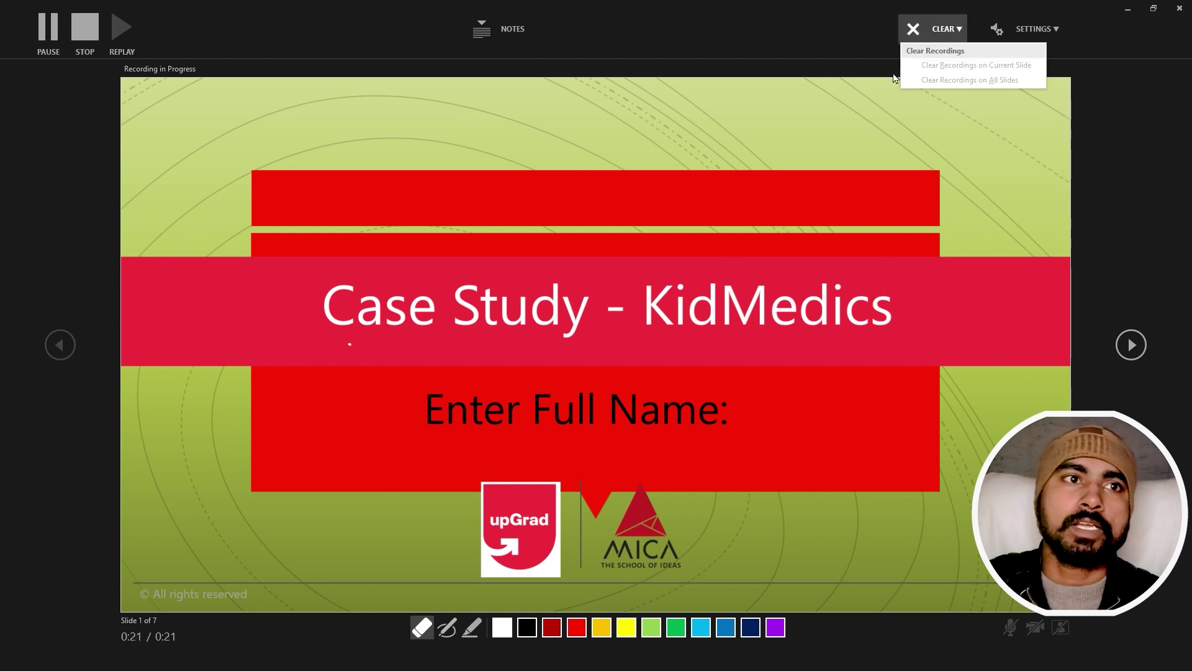
{"action": "left_click", "coordinate": [101, 28]}
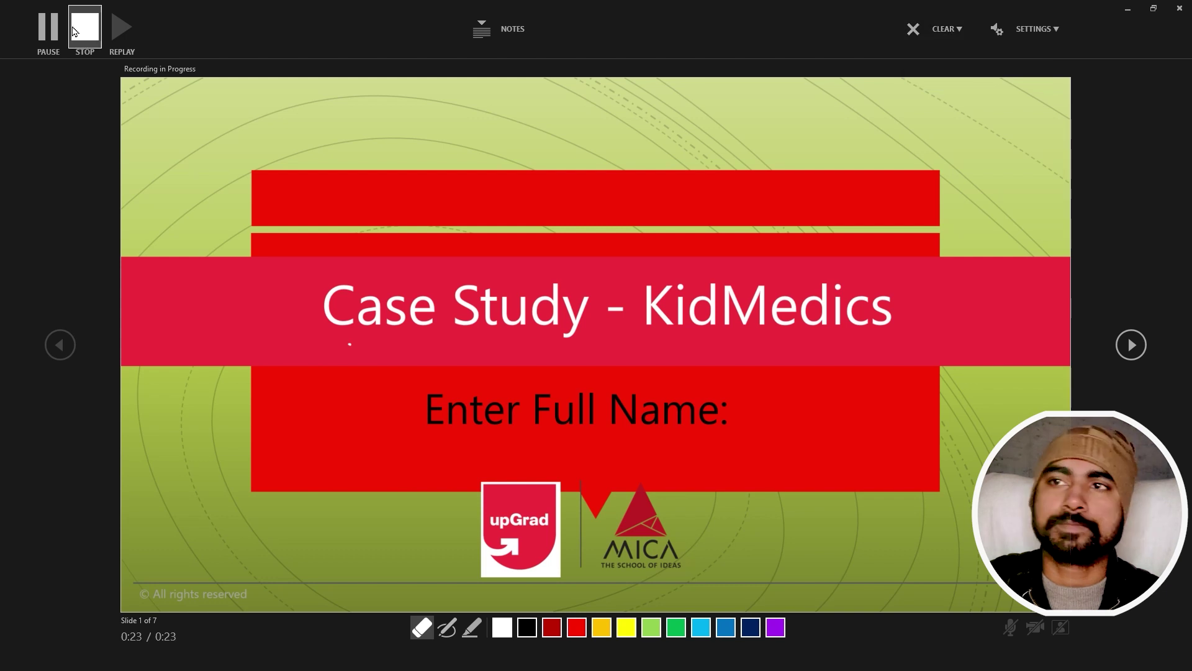
{"action": "left_click", "coordinate": [49, 27]}
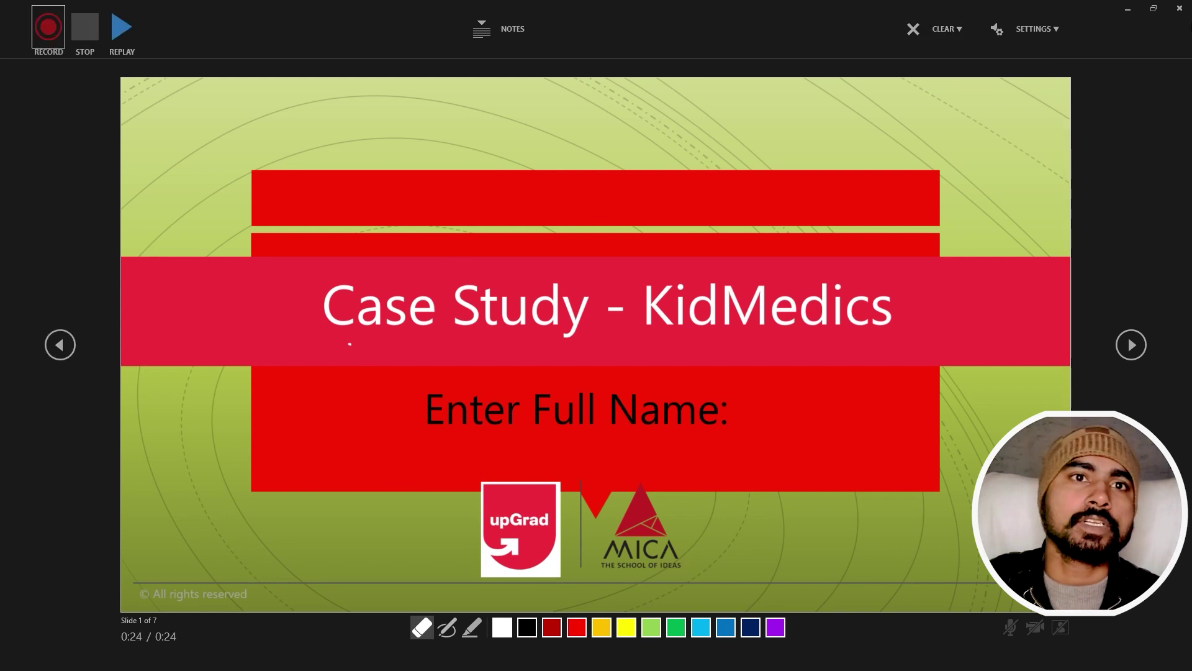
{"action": "left_click", "coordinate": [1181, 8]}
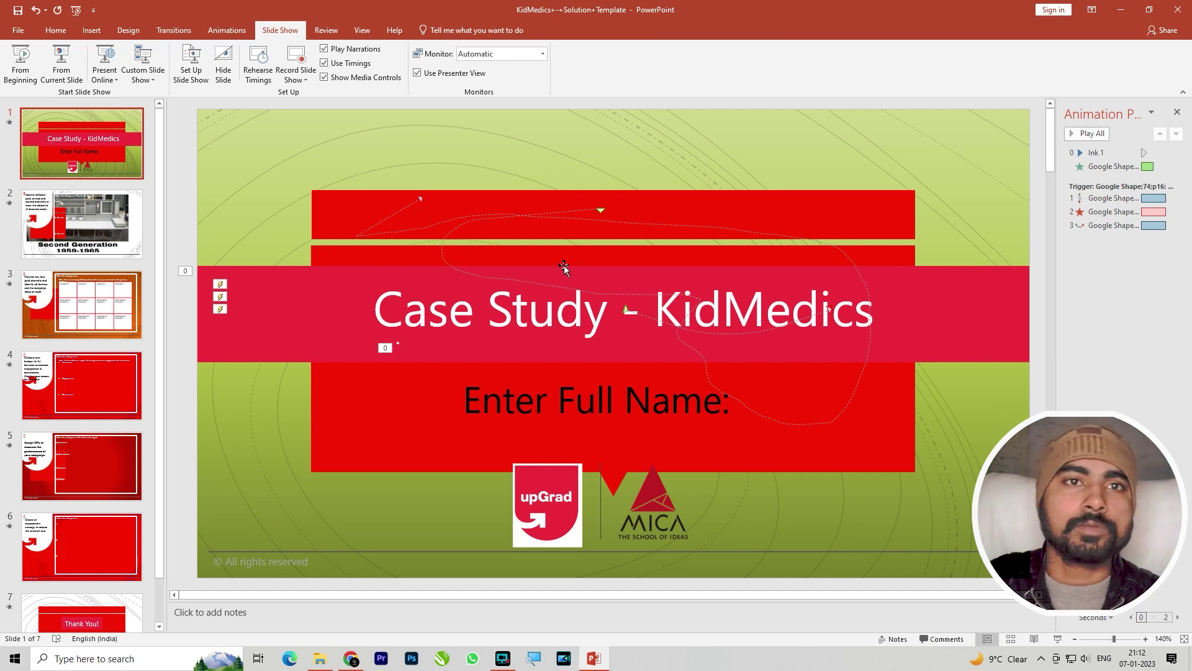
Nudge the Case Study - KidMedics title box left and run an F7 spelling check
{"action": "left_click", "coordinate": [593, 317]}
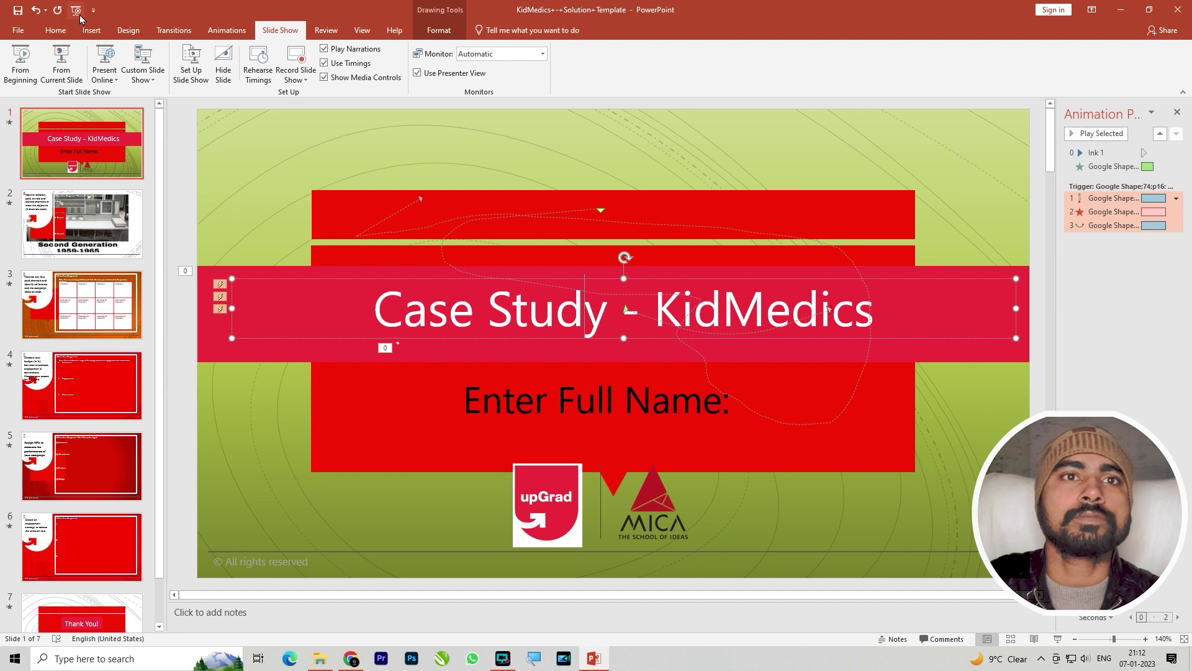
{"action": "left_click", "coordinate": [326, 30]}
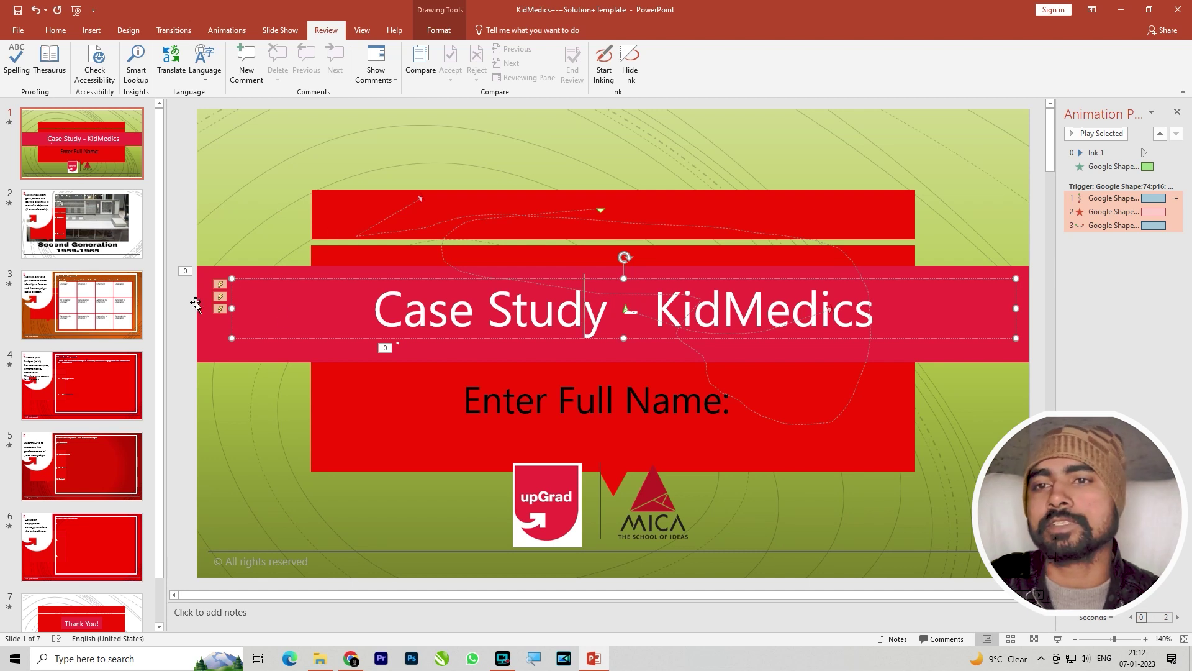
{"action": "mouse_move", "coordinate": [884, 305]}
{"action": "left_mouse_down"}
{"action": "mouse_move", "coordinate": [832, 311]}
{"action": "mouse_move", "coordinate": [894, 311]}
{"action": "left_mouse_up"}
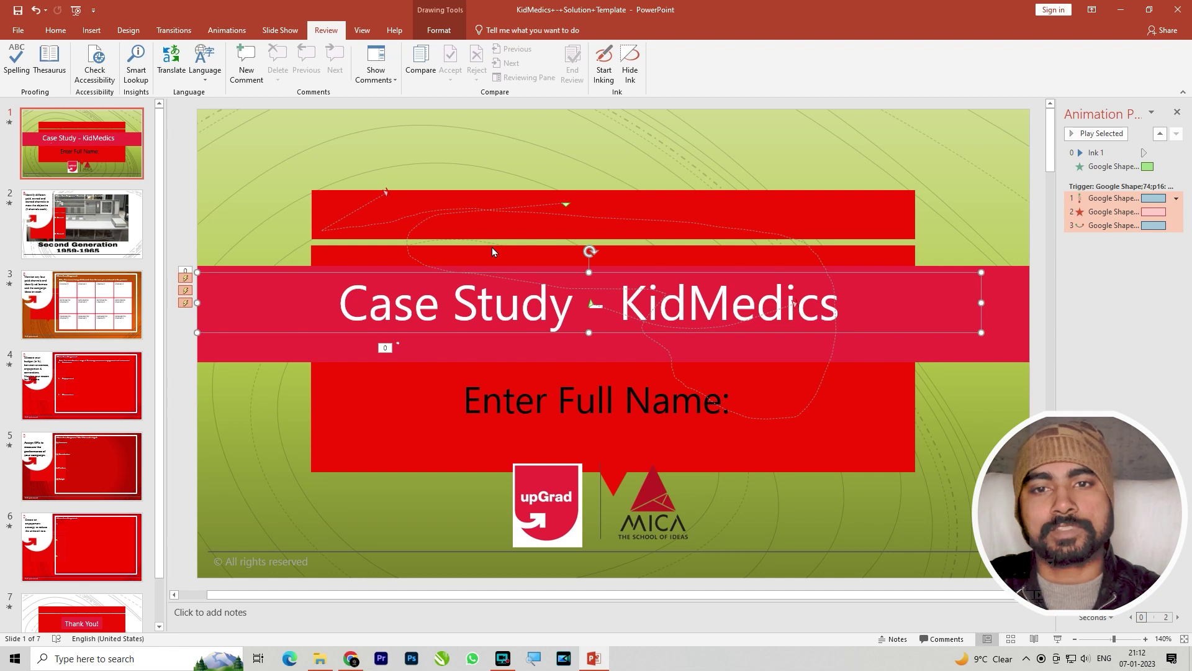
{"action": "key", "text": "F7"}
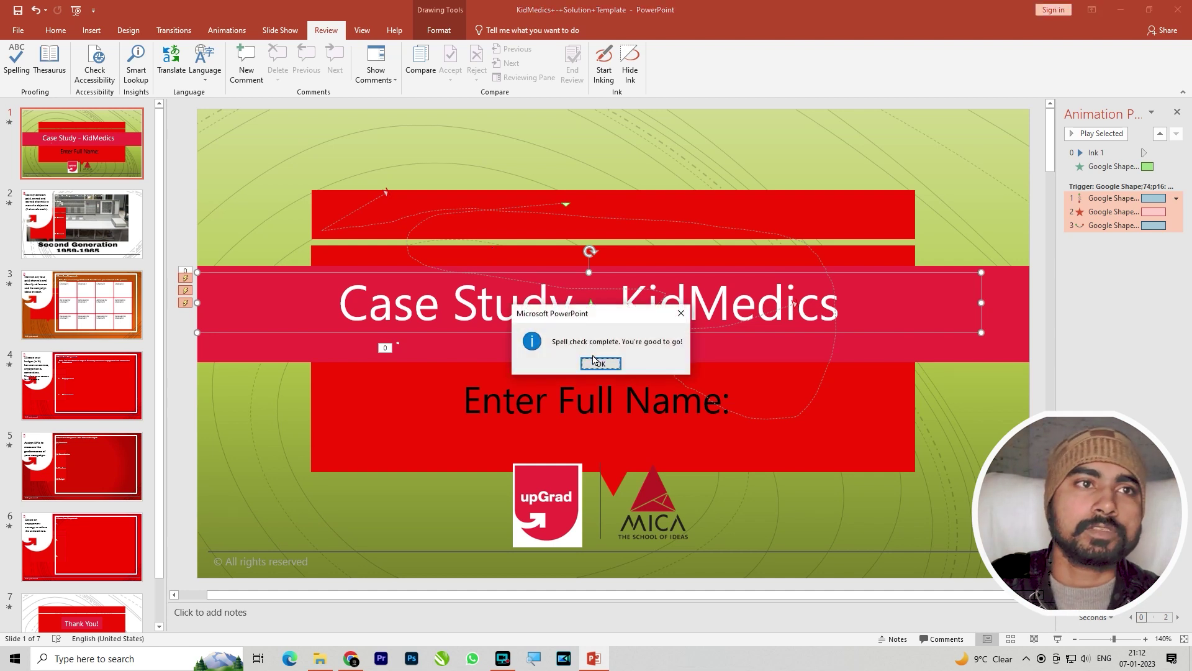
{"action": "left_click", "coordinate": [594, 361]}
Check the Thesaurus, run Check Accessibility to find the MICA logo lacking alt text, then reselect the title
{"action": "left_click", "coordinate": [49, 59]}
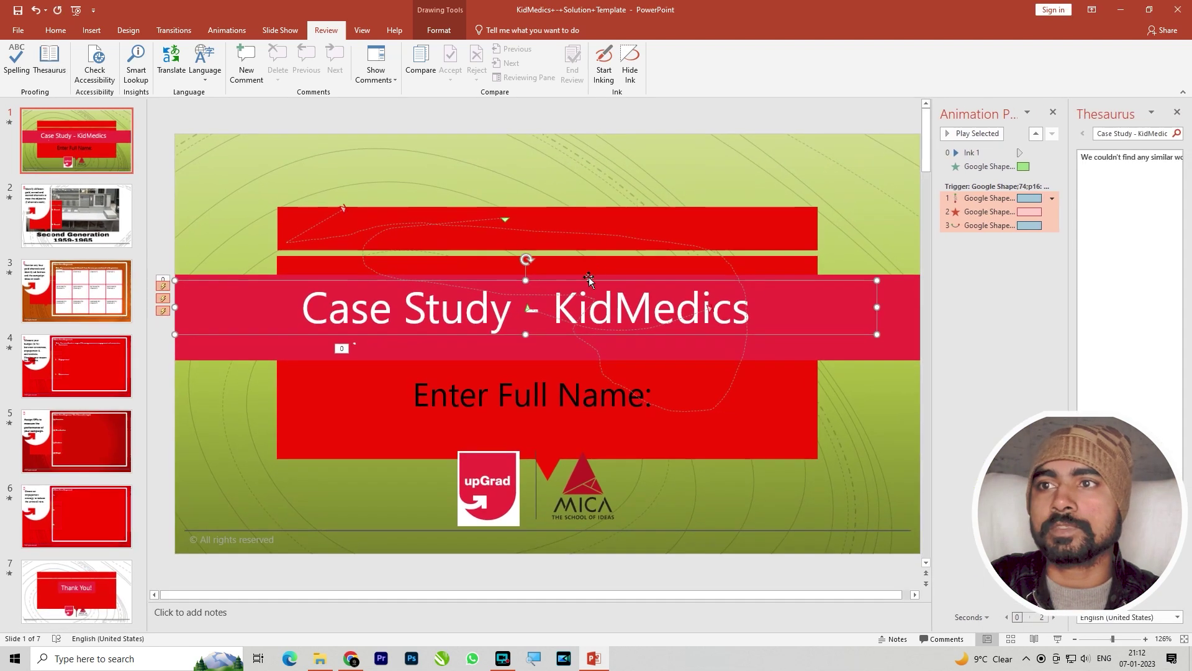
{"action": "left_click", "coordinate": [1178, 113]}
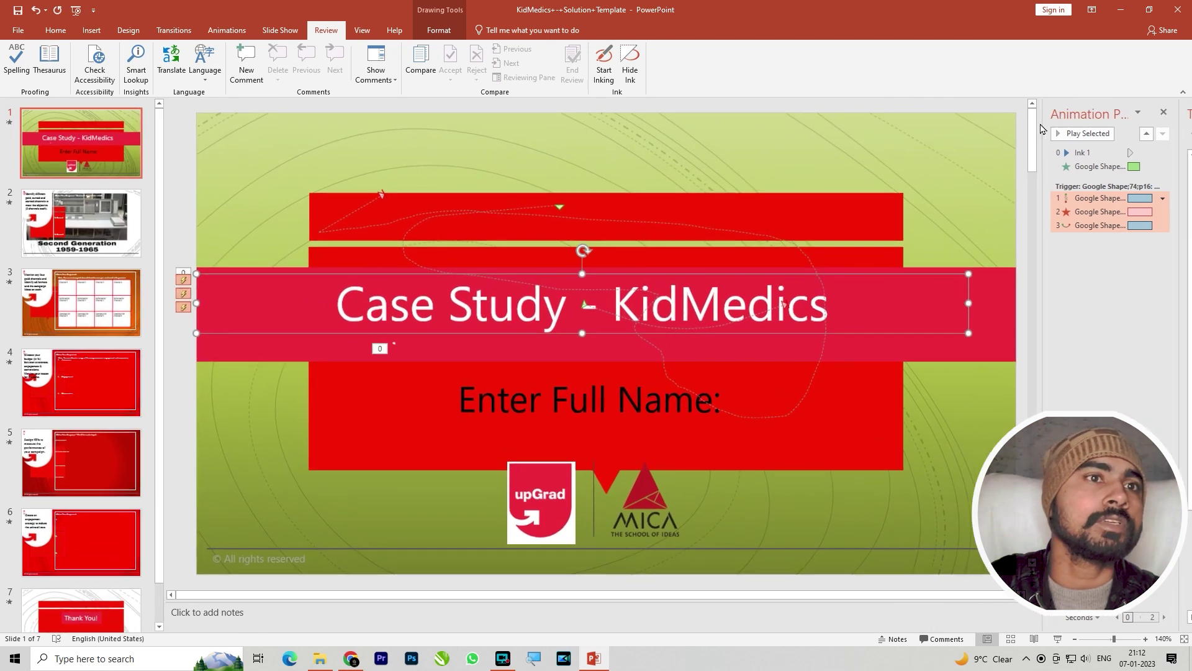
{"action": "left_click", "coordinate": [100, 68]}
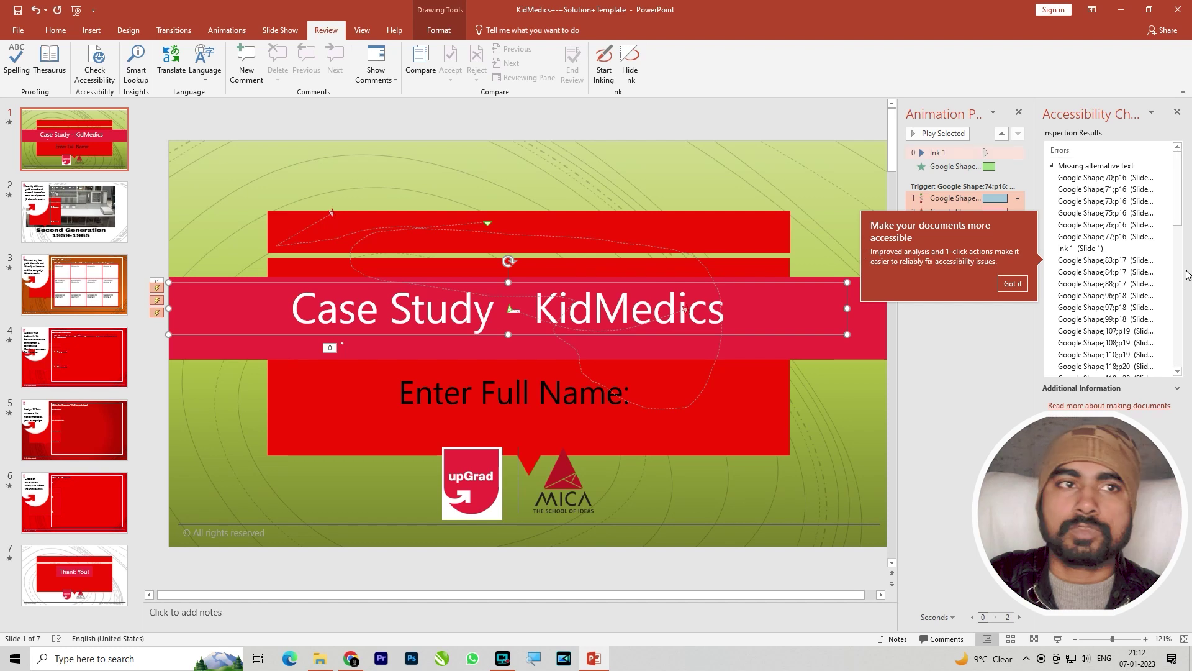
{"action": "left_click", "coordinate": [1093, 212]}
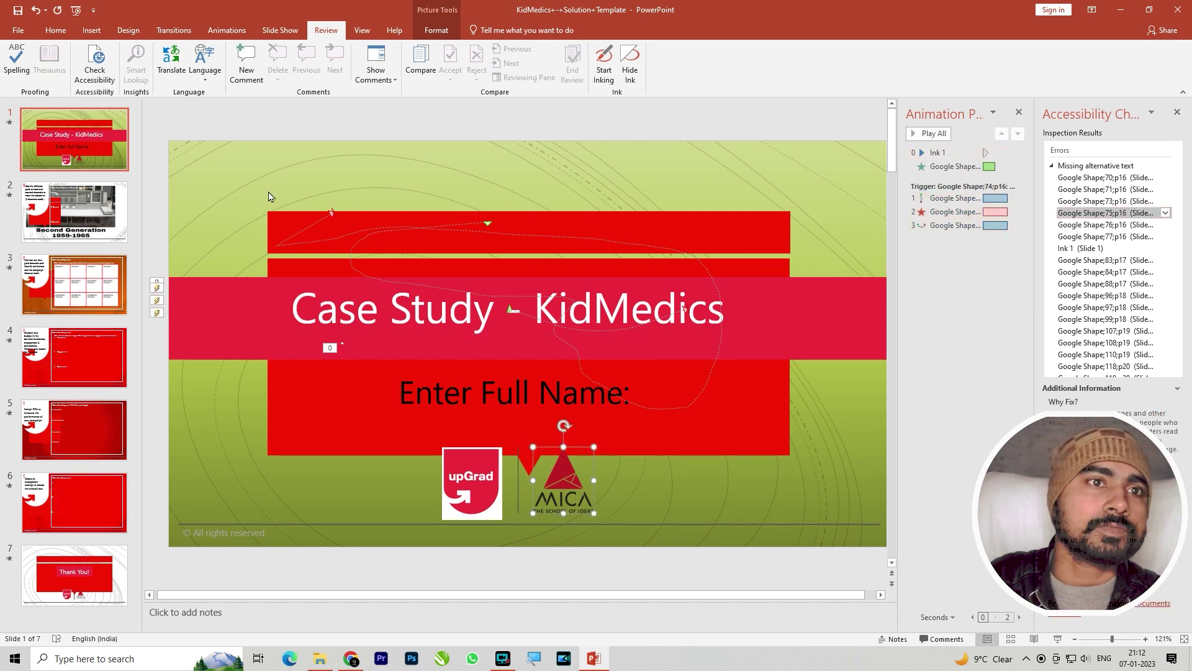
{"action": "left_click", "coordinate": [647, 181]}
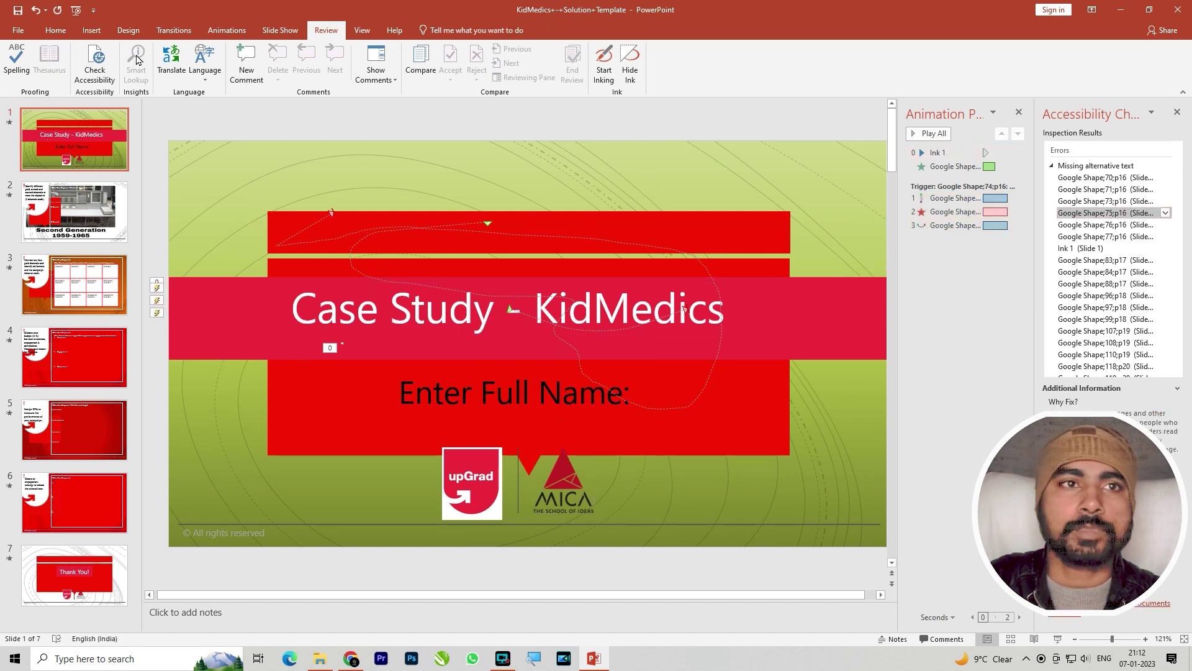
{"action": "left_click", "coordinate": [1177, 112]}
{"action": "left_click", "coordinate": [619, 302]}
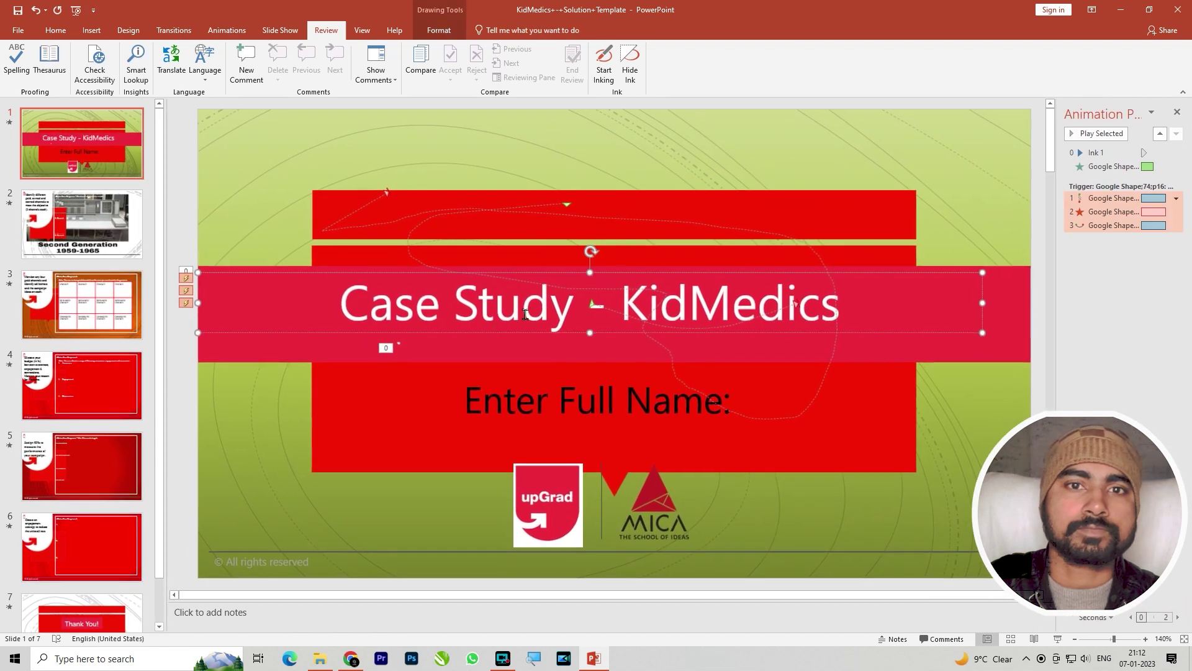
Smart Lookup the KidMedics title, open the KIDZ Medical result, then look up Enter Full Name:
{"action": "left_click", "coordinate": [136, 63]}
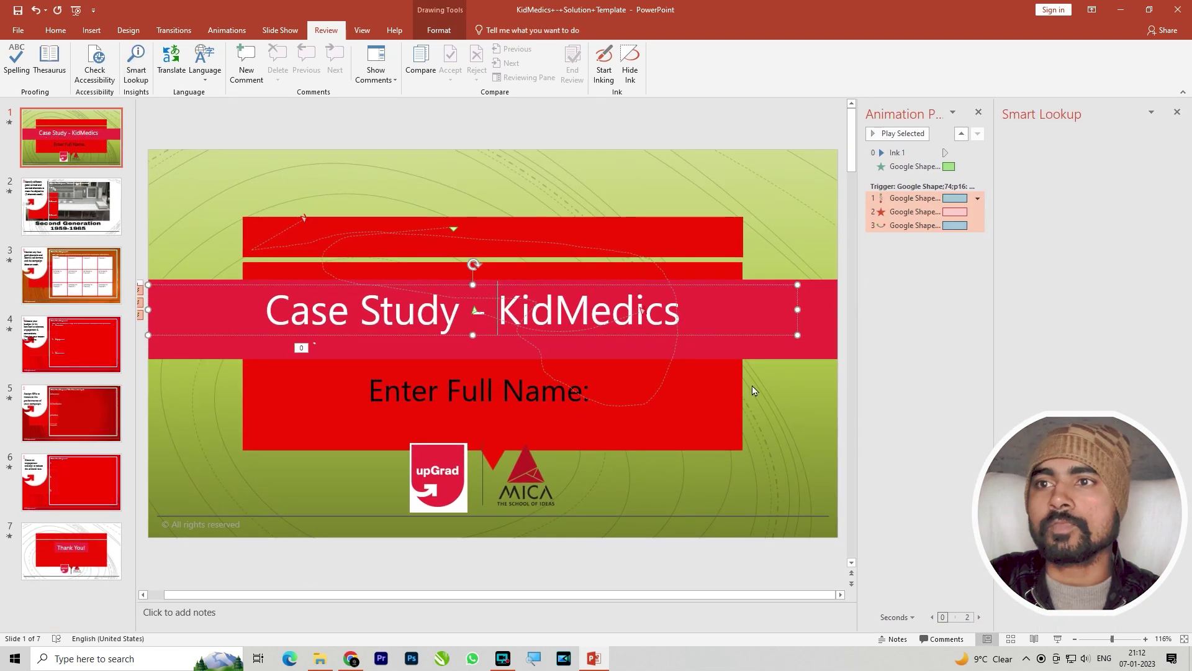
{"action": "left_click", "coordinate": [1132, 262]}
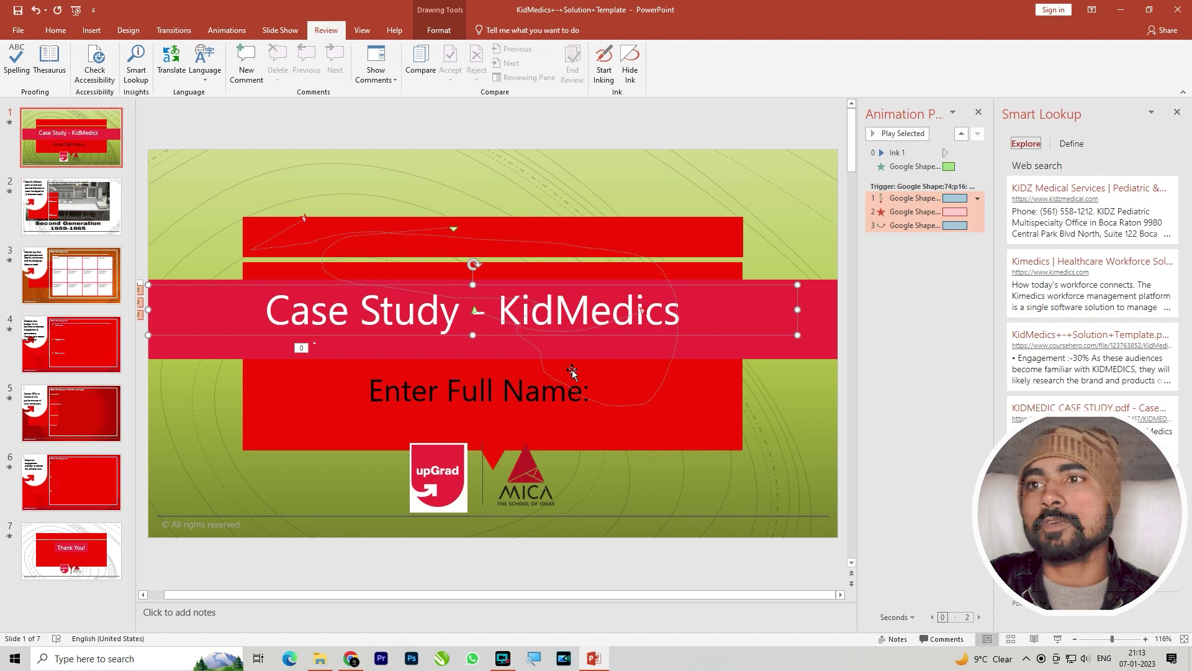
{"action": "left_click", "coordinate": [1065, 194]}
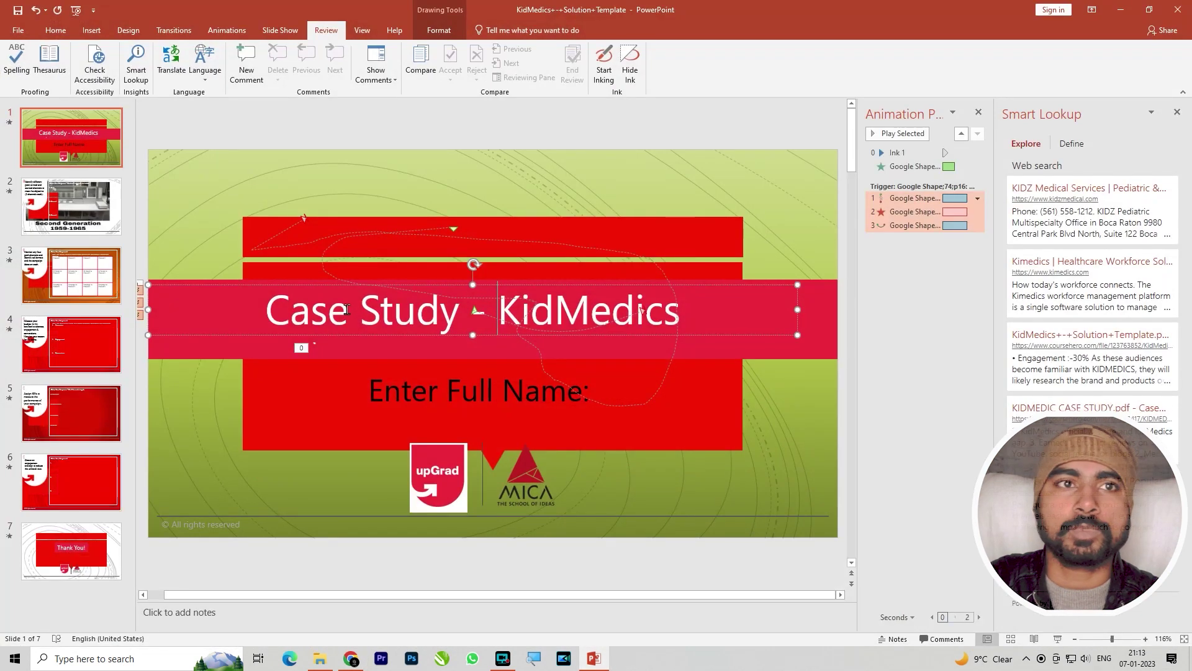
{"action": "left_click_drag", "start_coordinate": [266, 309], "coordinate": [474, 309]}
{"action": "left_click", "coordinate": [514, 395]}
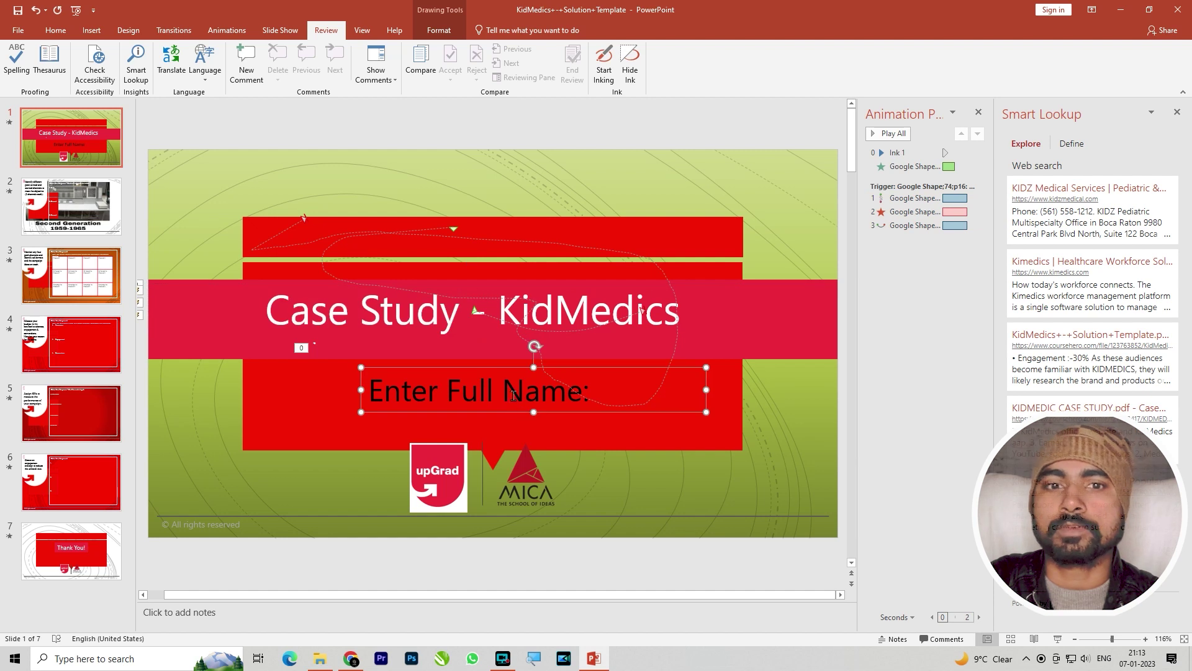
{"action": "left_click", "coordinate": [147, 73]}
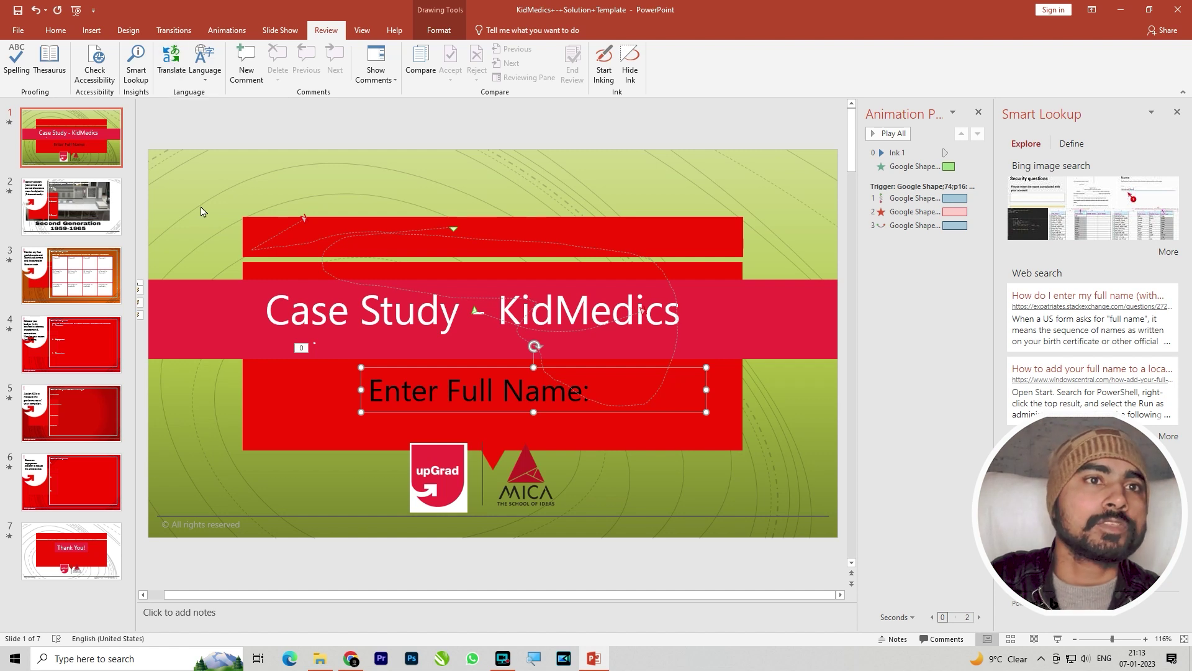
Turn on intelligent services and translate Enter Full Name: into French (Canada)
{"action": "left_click", "coordinate": [184, 68]}
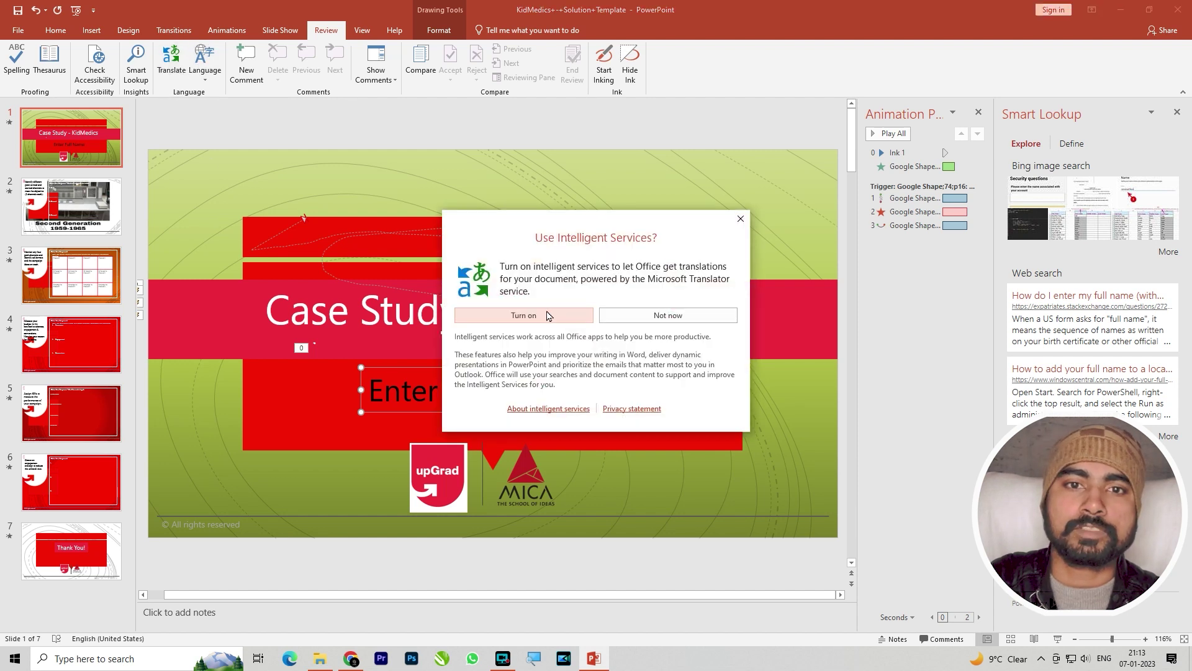
{"action": "left_click", "coordinate": [532, 317]}
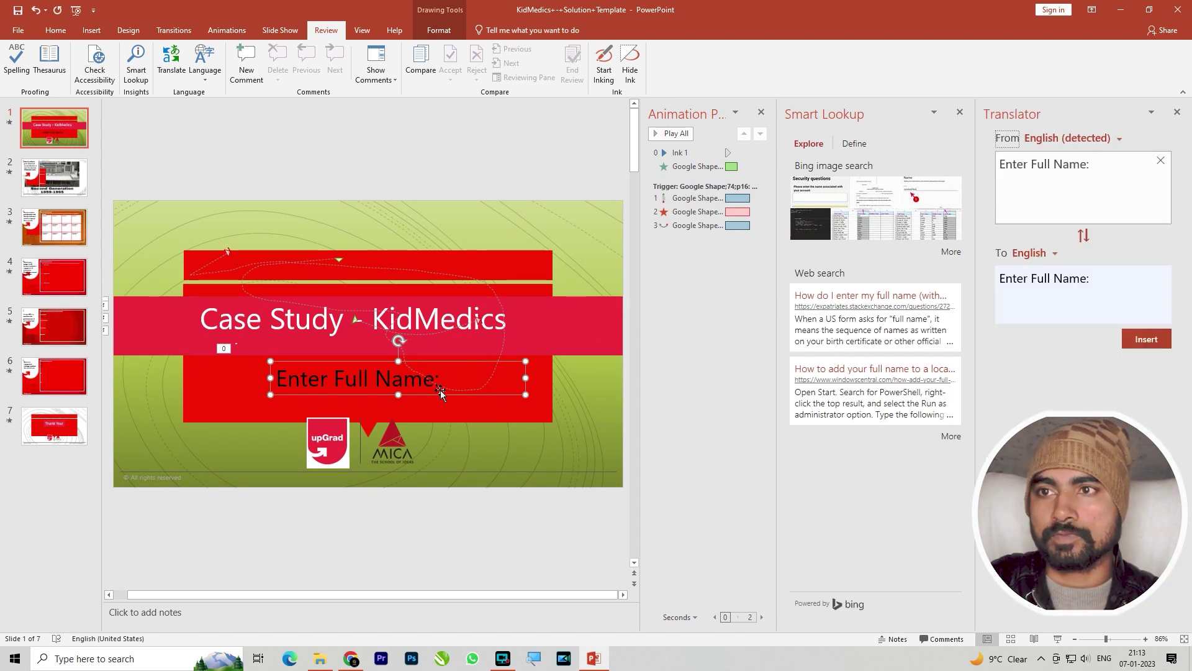
{"action": "left_click", "coordinate": [1090, 168]}
{"action": "left_click_drag", "start_coordinate": [1115, 167], "coordinate": [979, 167]}
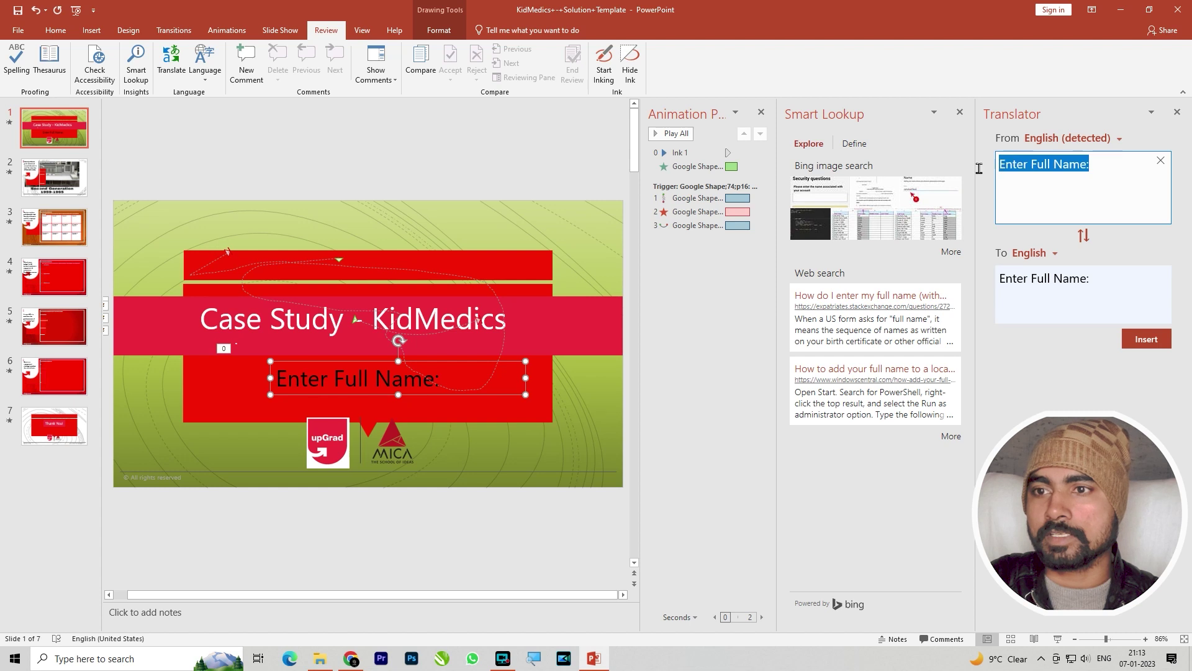
{"action": "left_click", "coordinate": [1056, 254]}
{"action": "scroll", "coordinate": [1056, 373], "scroll_direction": "down", "scroll_amount": 2}
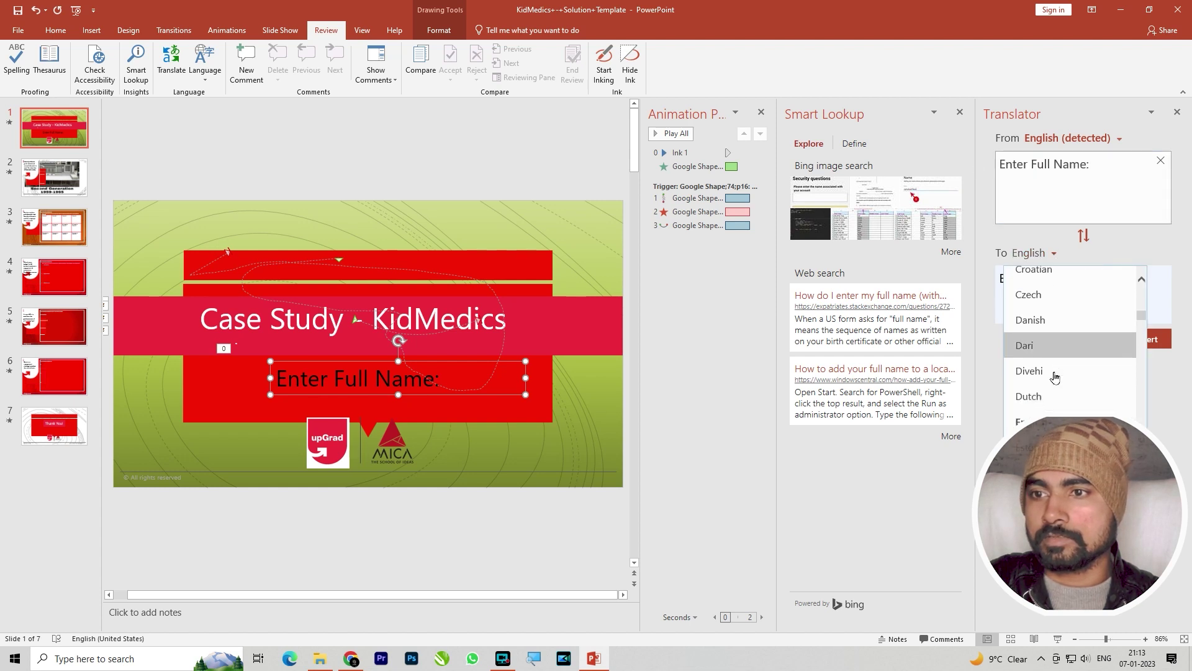
{"action": "scroll", "coordinate": [1058, 388], "scroll_direction": "down", "scroll_amount": 2}
{"action": "left_click", "coordinate": [1061, 393]}
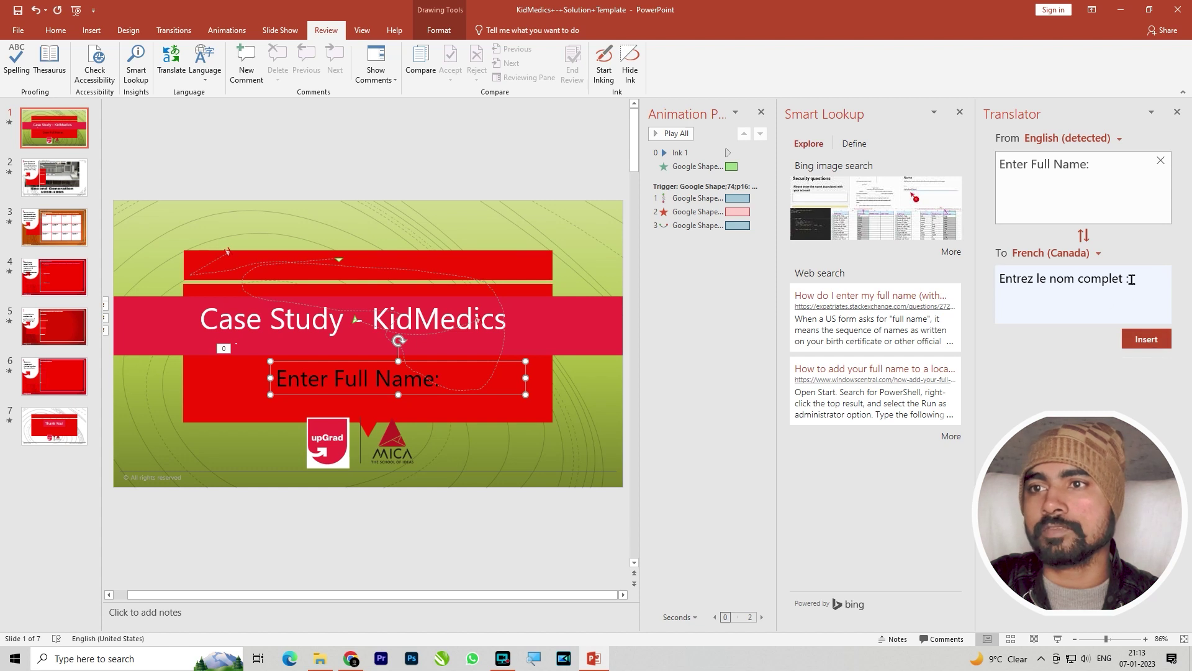
Review the translation 'Entrez le nom complet :', check the Language menu, and close the Translator
{"action": "left_click_drag", "start_coordinate": [1131, 280], "coordinate": [1009, 280]}
{"action": "left_click", "coordinate": [1060, 311]}
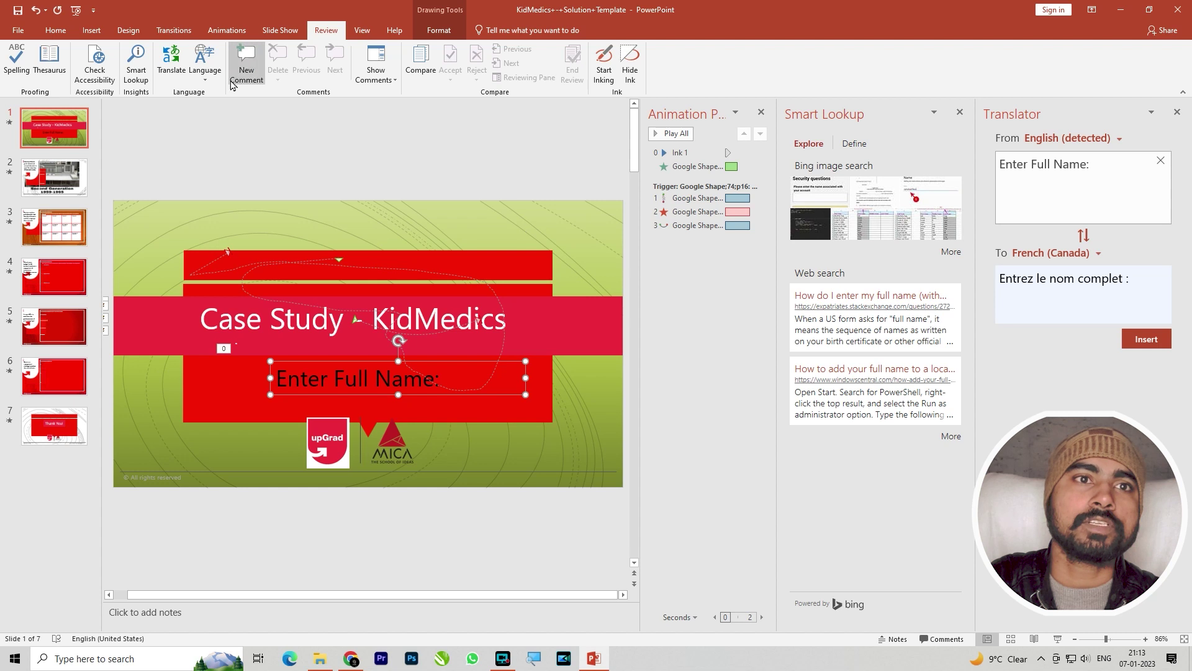
{"action": "left_click", "coordinate": [204, 62]}
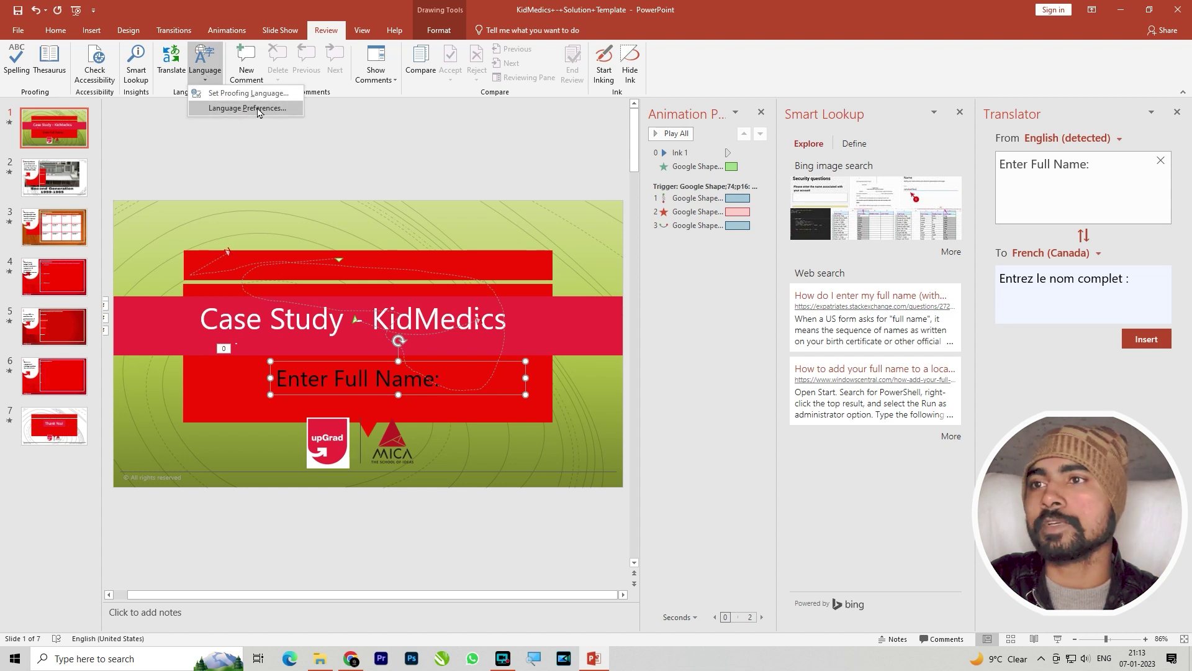
{"action": "left_click", "coordinate": [1177, 113]}
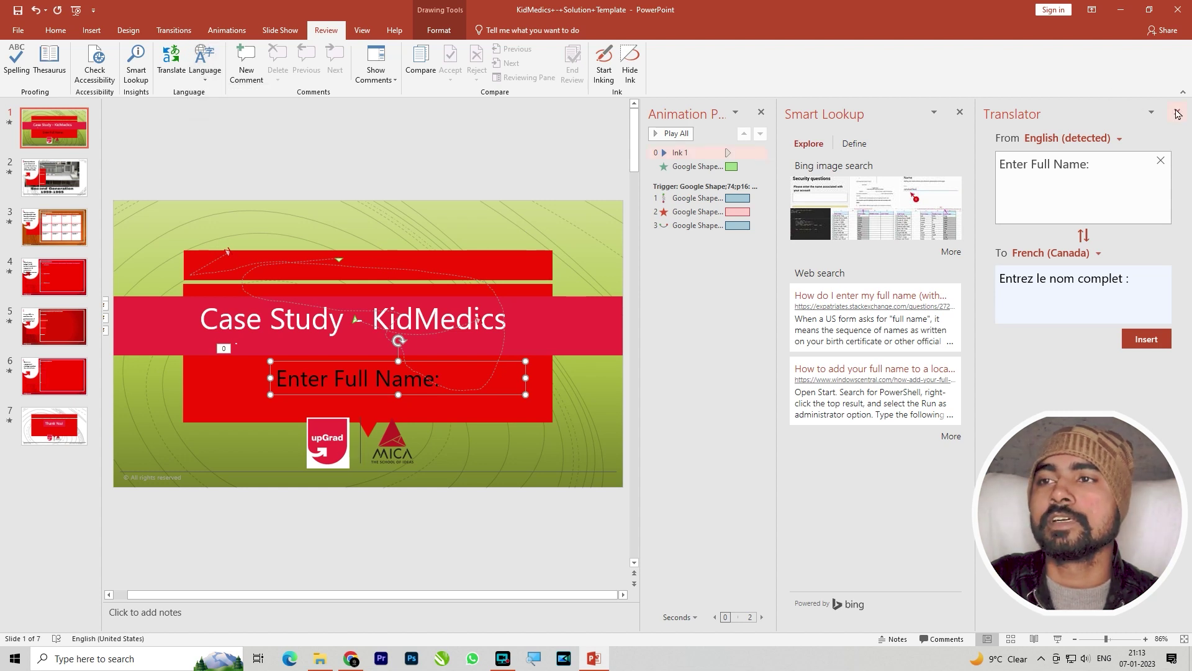
{"action": "left_click", "coordinate": [1177, 114]}
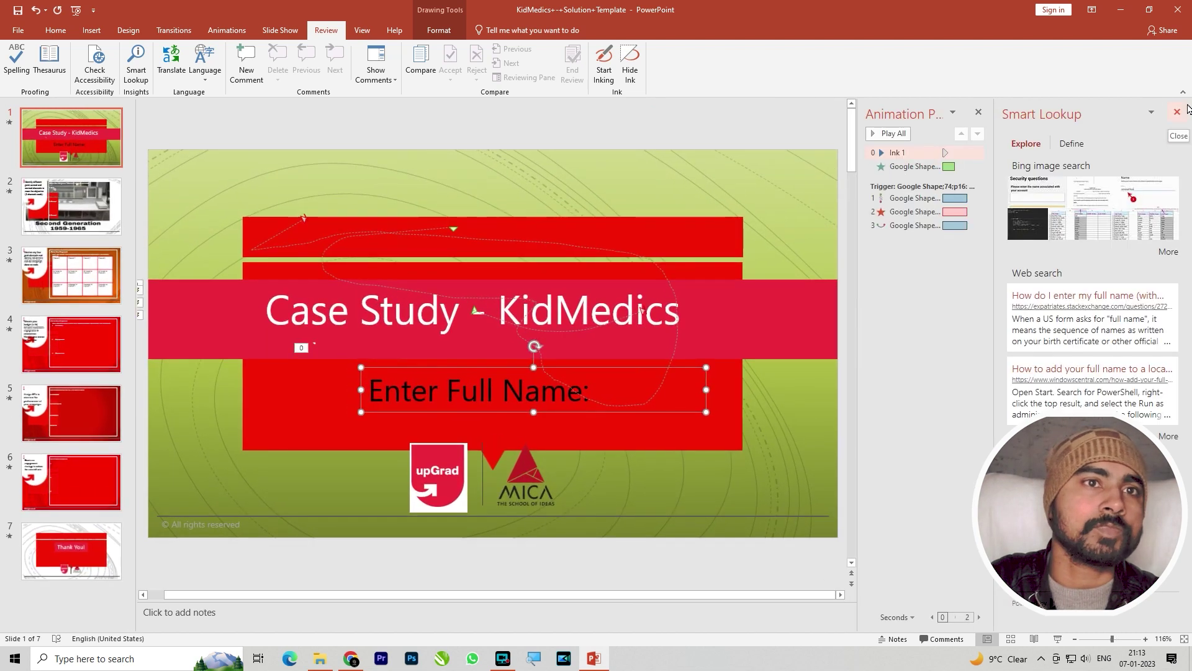
Close Smart Lookup, add an empty comment to slide 1, and check the Show Comments options
{"action": "left_click", "coordinate": [1178, 116]}
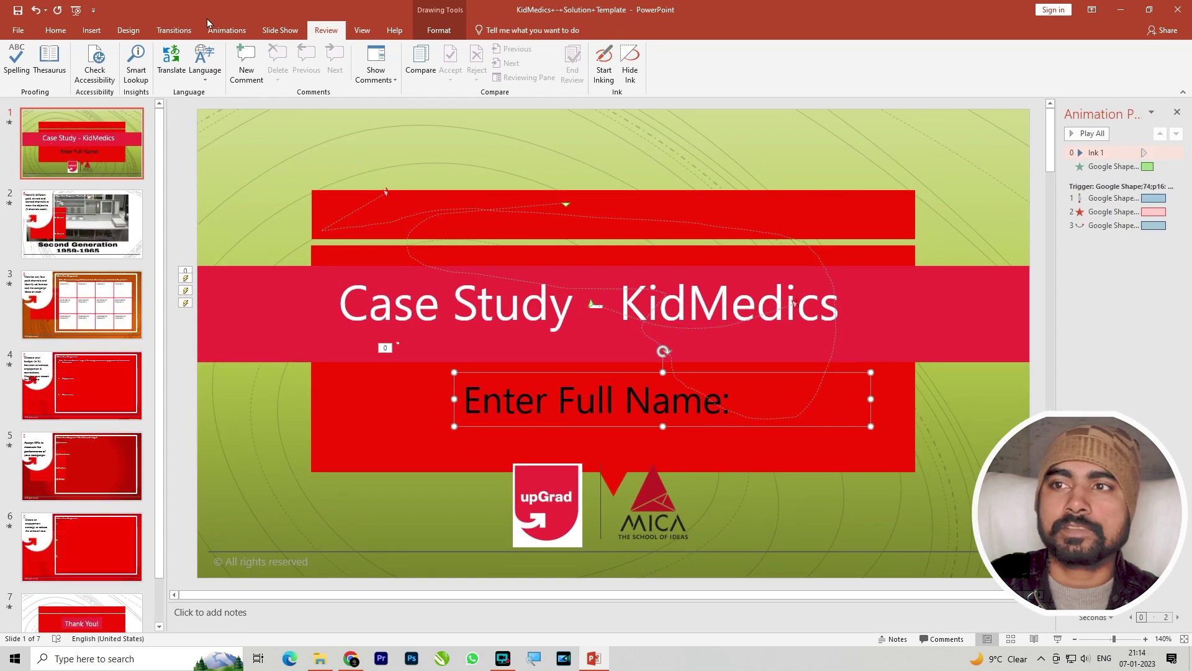
{"action": "left_click", "coordinate": [246, 62]}
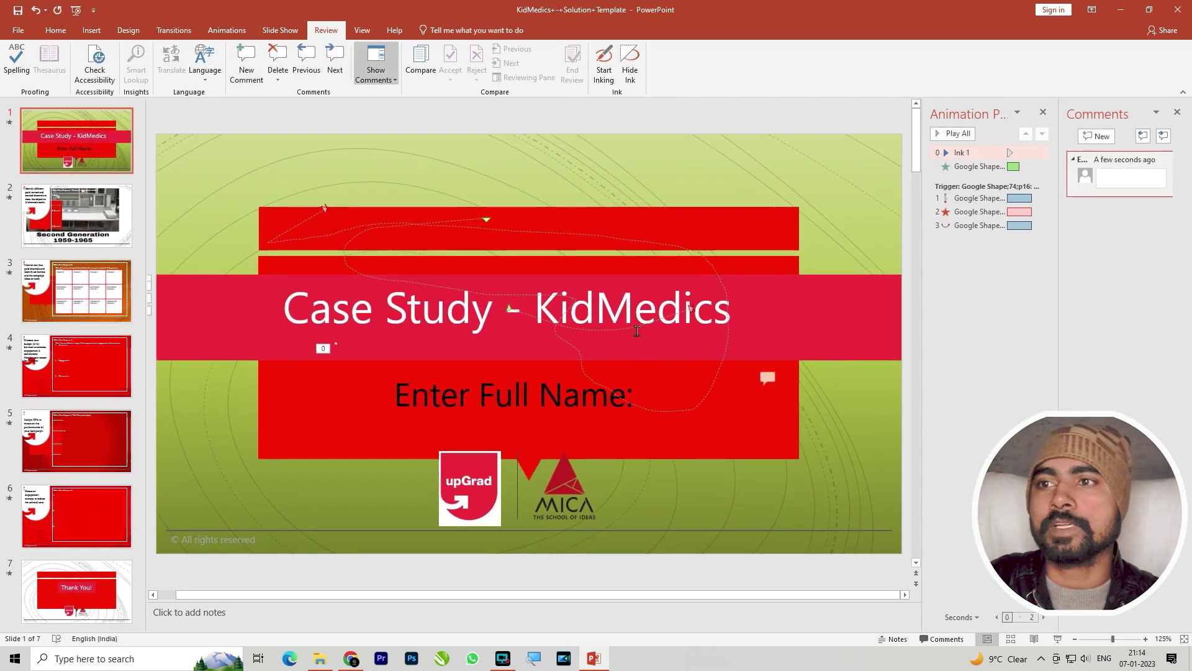
{"action": "left_click", "coordinate": [572, 310]}
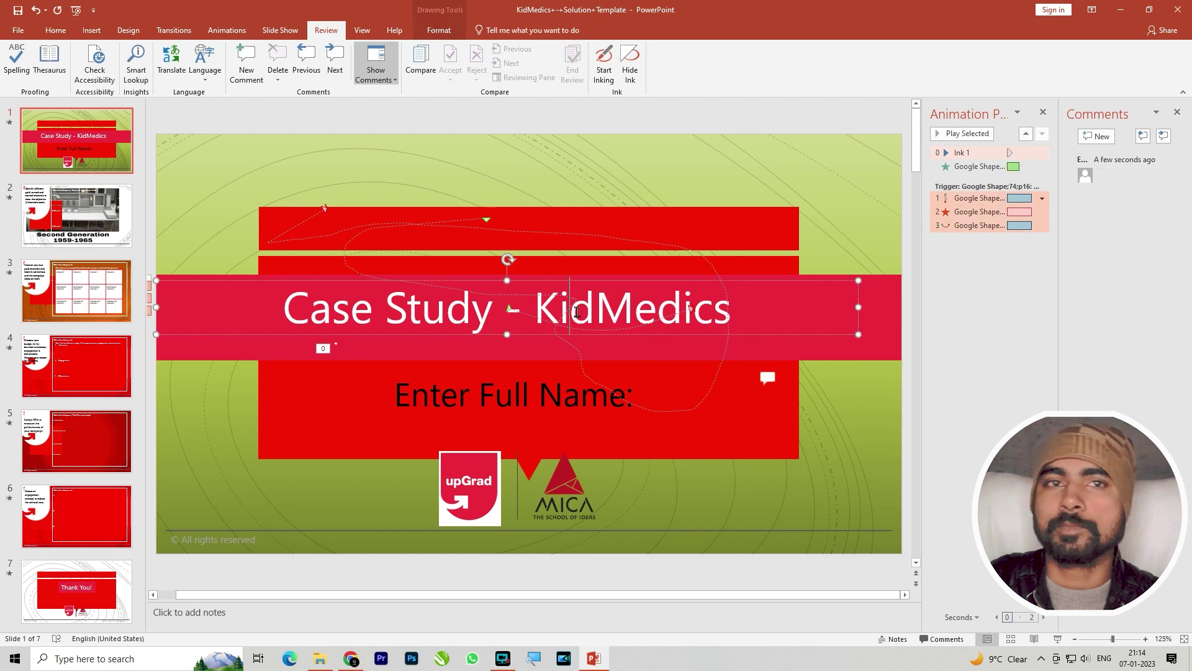
{"action": "left_click", "coordinate": [1177, 112]}
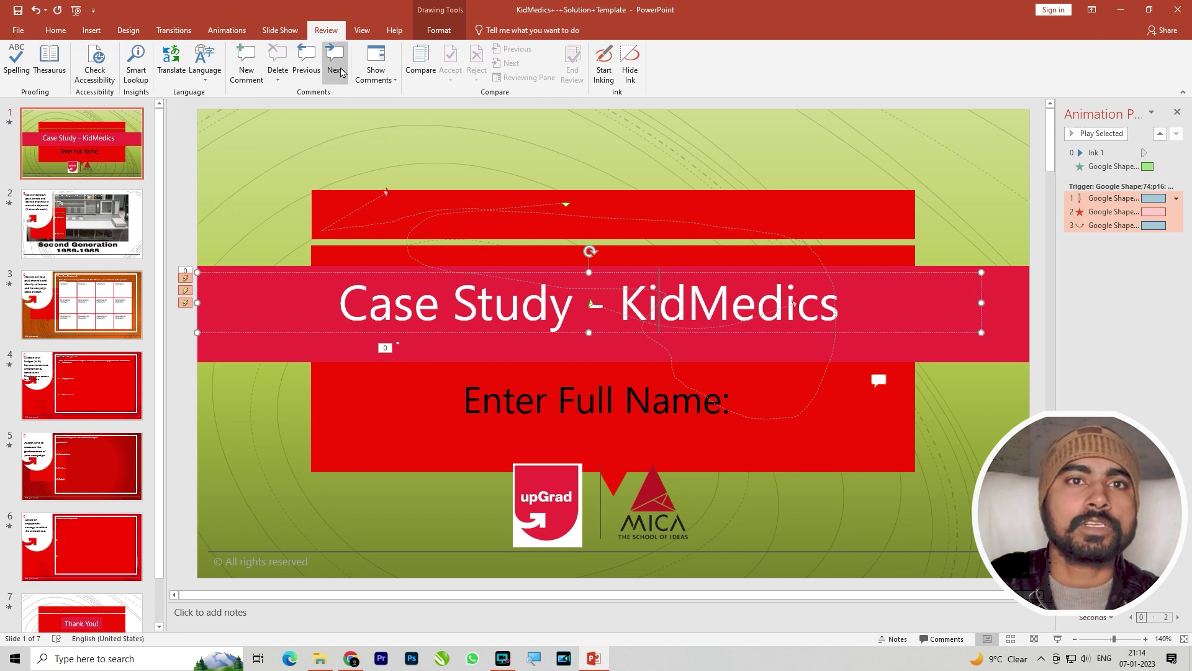
{"action": "left_click", "coordinate": [393, 80]}
Start comparing with another presentation, then cancel the file dialog
{"action": "left_click", "coordinate": [415, 171]}
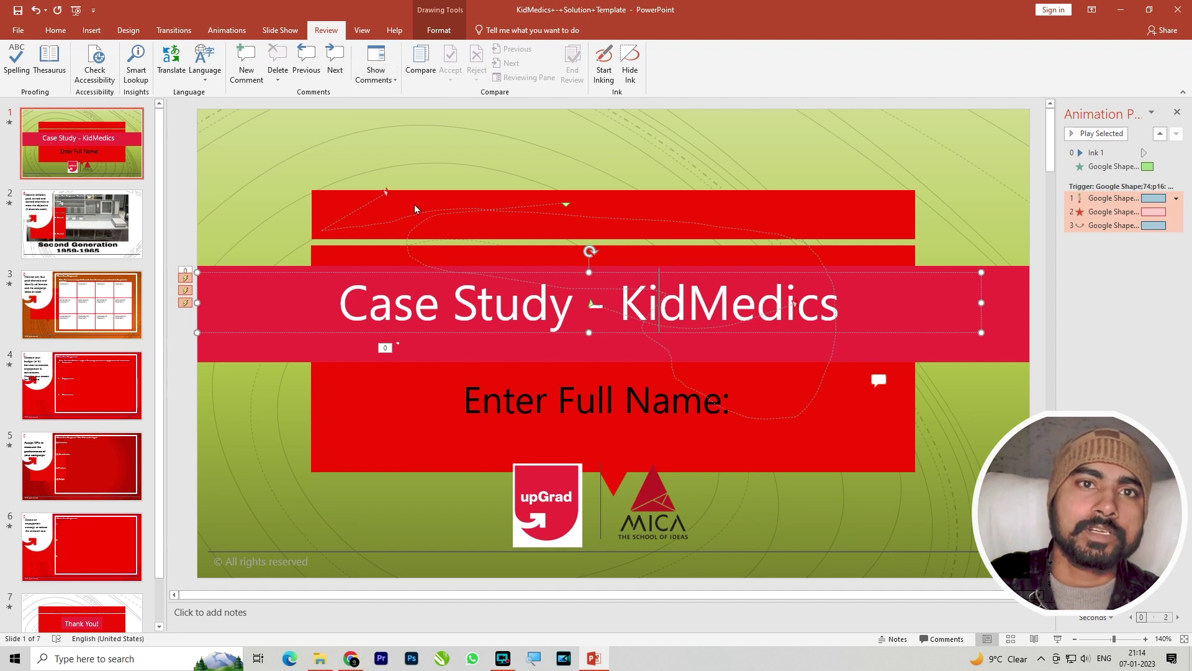
{"action": "left_click", "coordinate": [422, 60]}
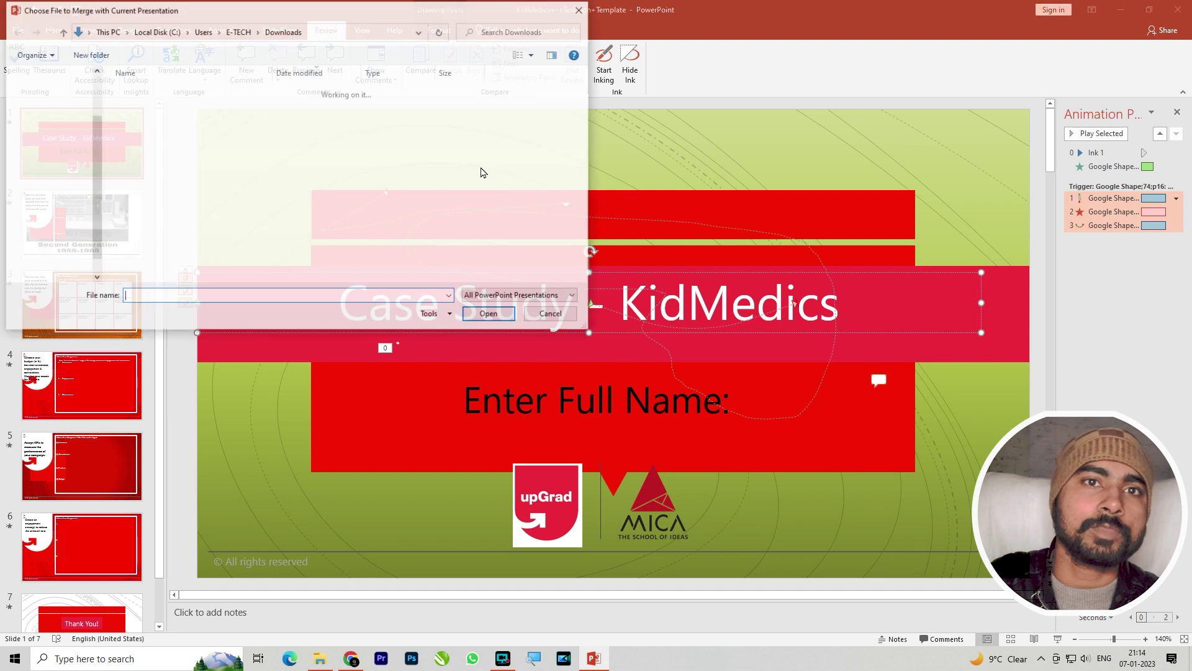
{"action": "left_click", "coordinate": [553, 315]}
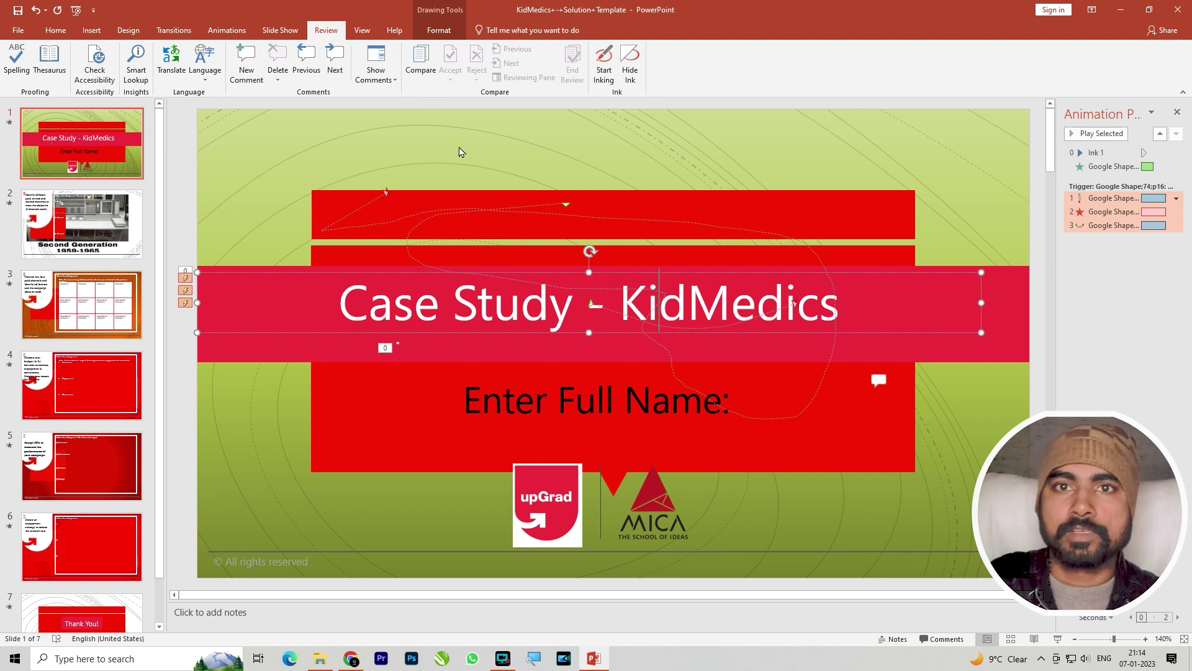
Draw four freehand black ink strokes around the title and top bar, then undo them
{"action": "left_click", "coordinate": [603, 65]}
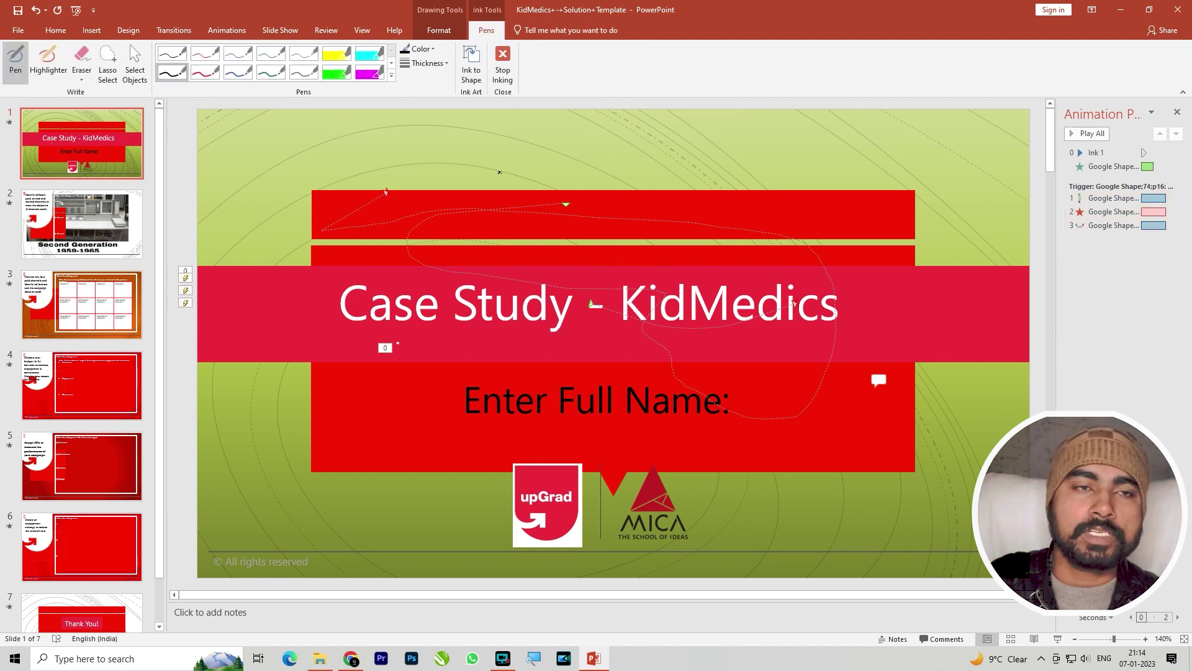
{"action": "left_click_drag", "start_coordinate": [409, 151], "coordinate": [394, 162]}
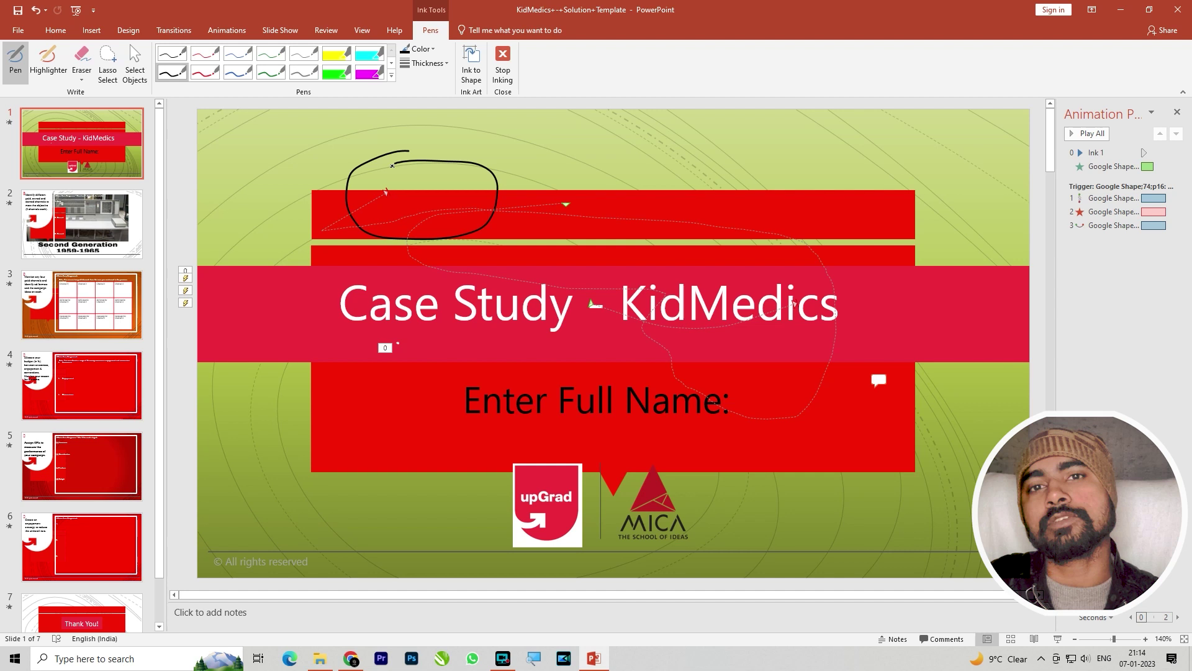
{"action": "left_click_drag", "start_coordinate": [617, 158], "coordinate": [704, 274]}
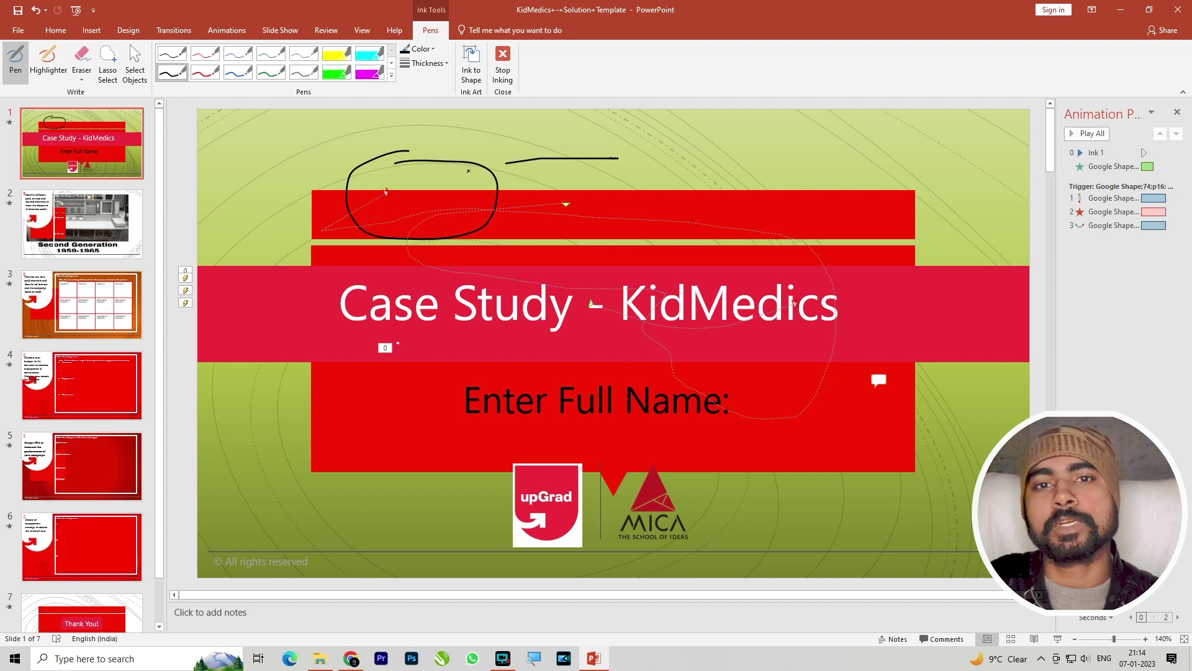
{"action": "left_click_drag", "start_coordinate": [484, 262], "coordinate": [404, 264]}
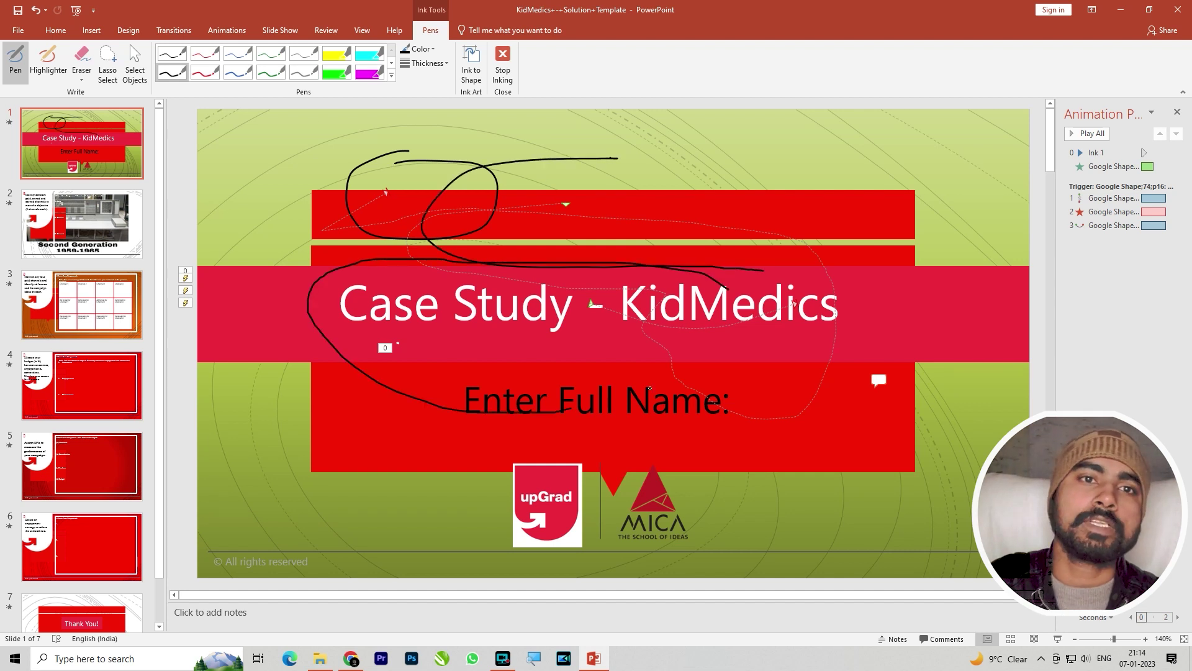
{"action": "left_click_drag", "start_coordinate": [281, 166], "coordinate": [488, 224]}
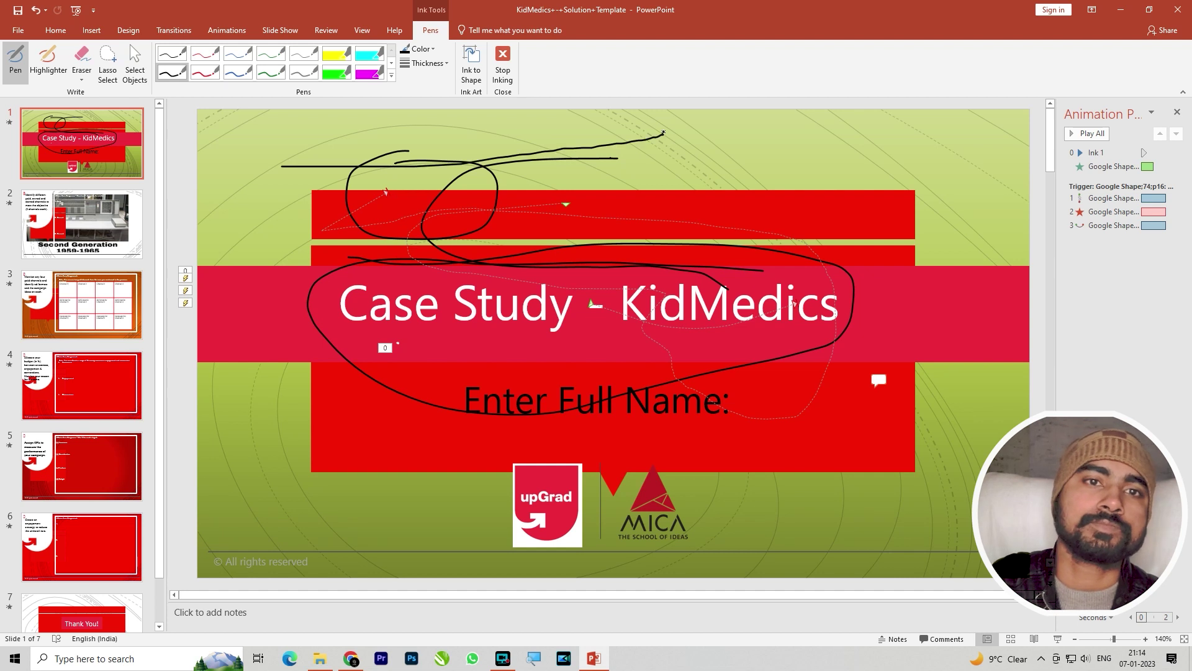
{"action": "left_click", "coordinate": [129, 44]}
{"action": "key", "text": "ctrl+z"}
{"action": "key", "text": "ctrl+z"}
{"action": "key", "text": "ctrl+z"}
{"action": "key", "text": "ctrl+z"}
Leave inking, check Hide Ink on the Review tab, select the title, then switch to View
{"action": "left_click", "coordinate": [362, 30]}
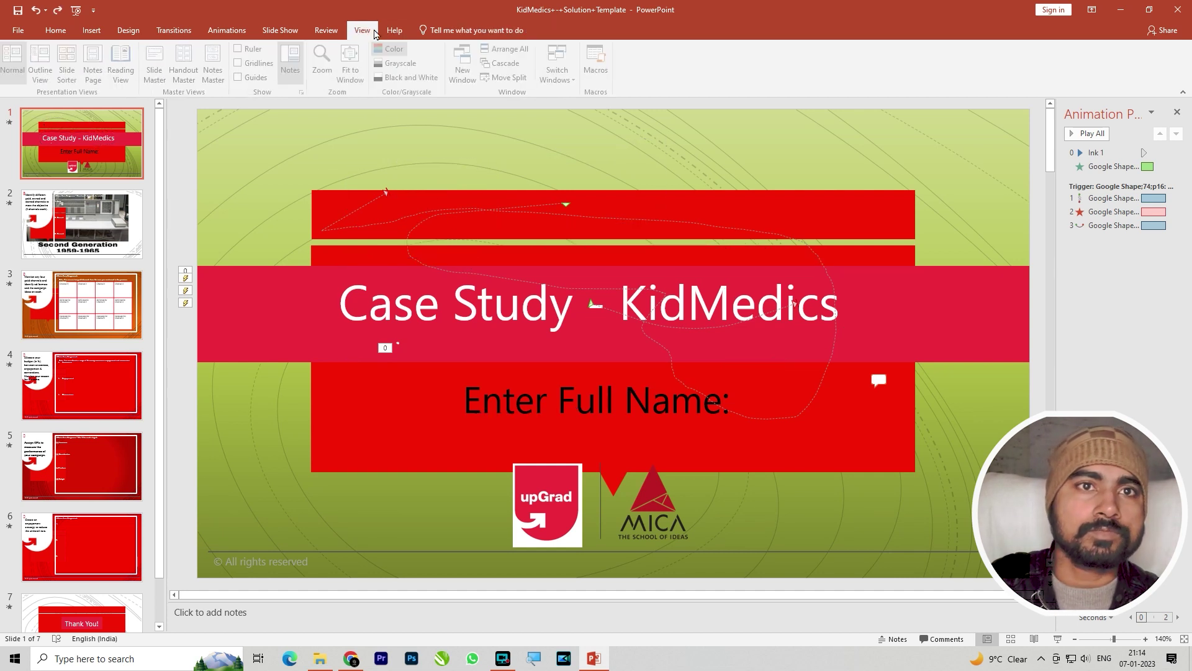
{"action": "left_click", "coordinate": [326, 30]}
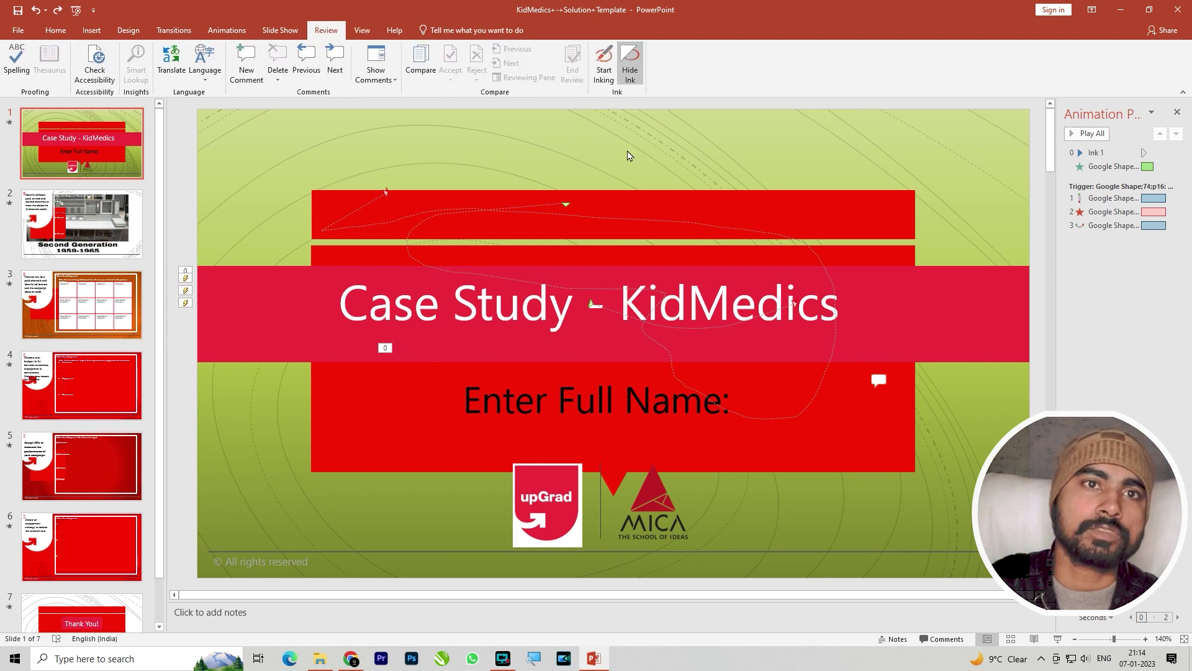
{"action": "left_click", "coordinate": [448, 300]}
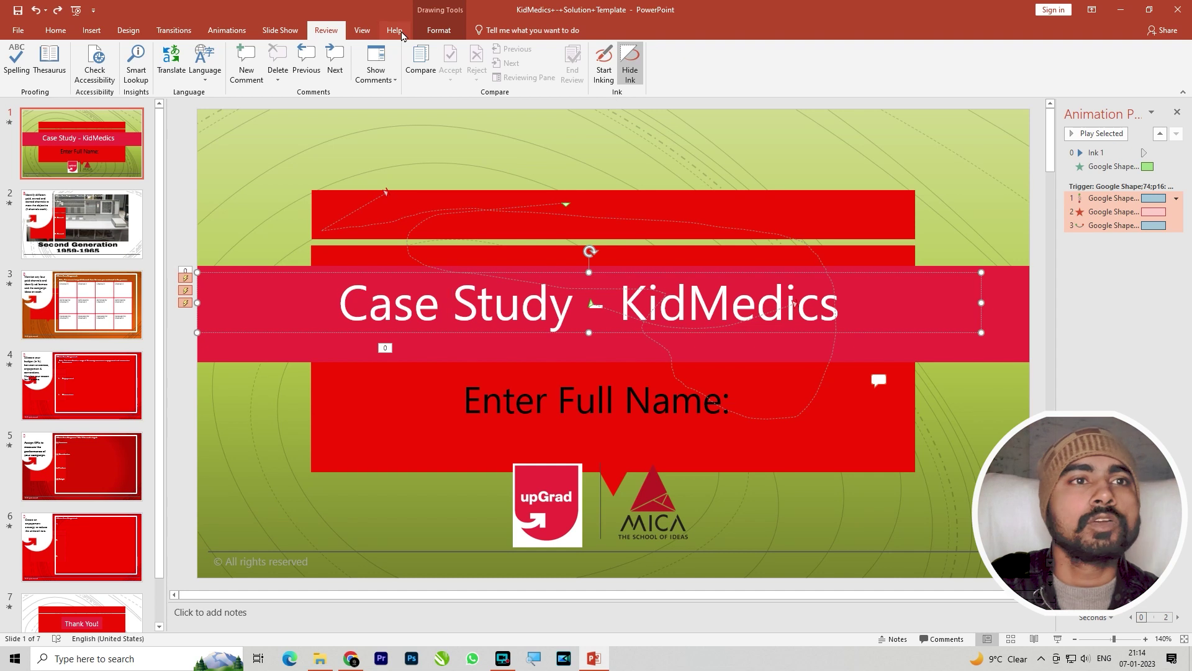
{"action": "left_click", "coordinate": [363, 30]}
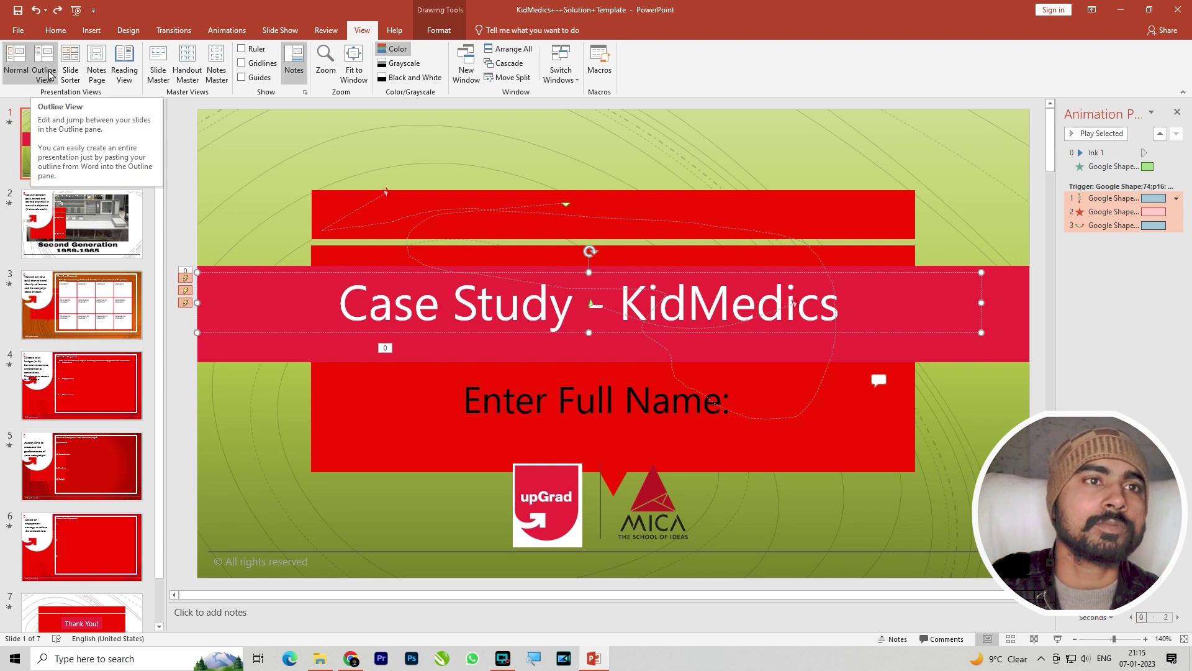
Cycle through Outline, Slide Sorter, Notes Page and Reading views, cancelling the close prompt
{"action": "left_click", "coordinate": [53, 64]}
{"action": "left_click", "coordinate": [70, 63]}
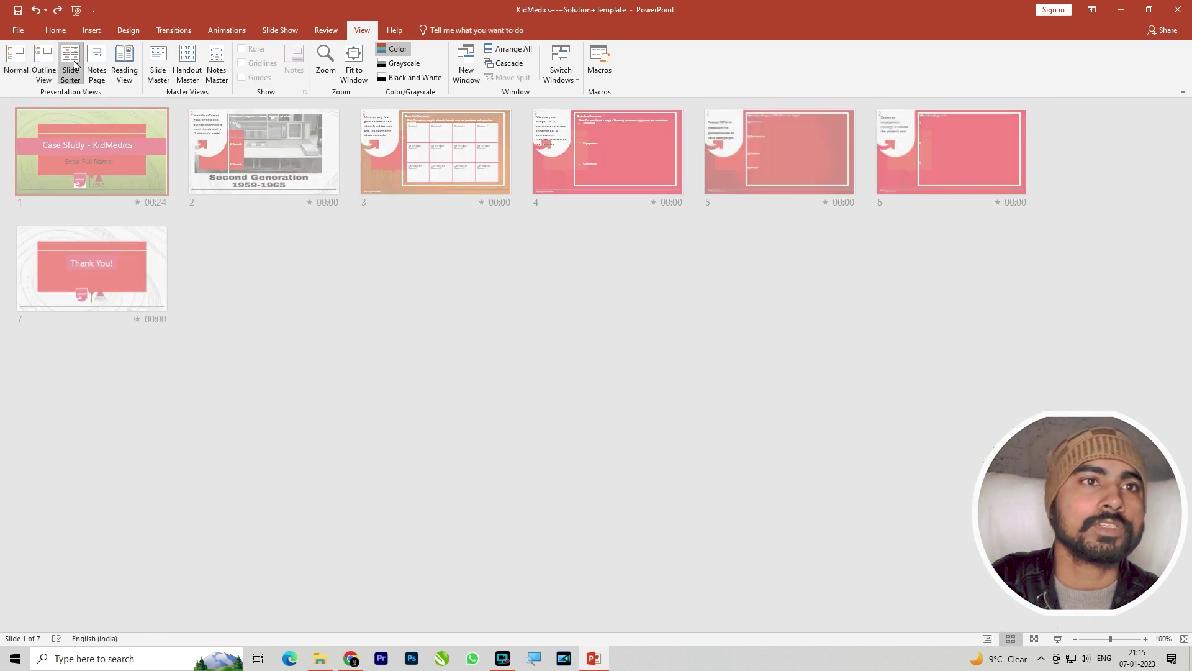
{"action": "left_click", "coordinate": [98, 62]}
{"action": "left_click", "coordinate": [124, 62]}
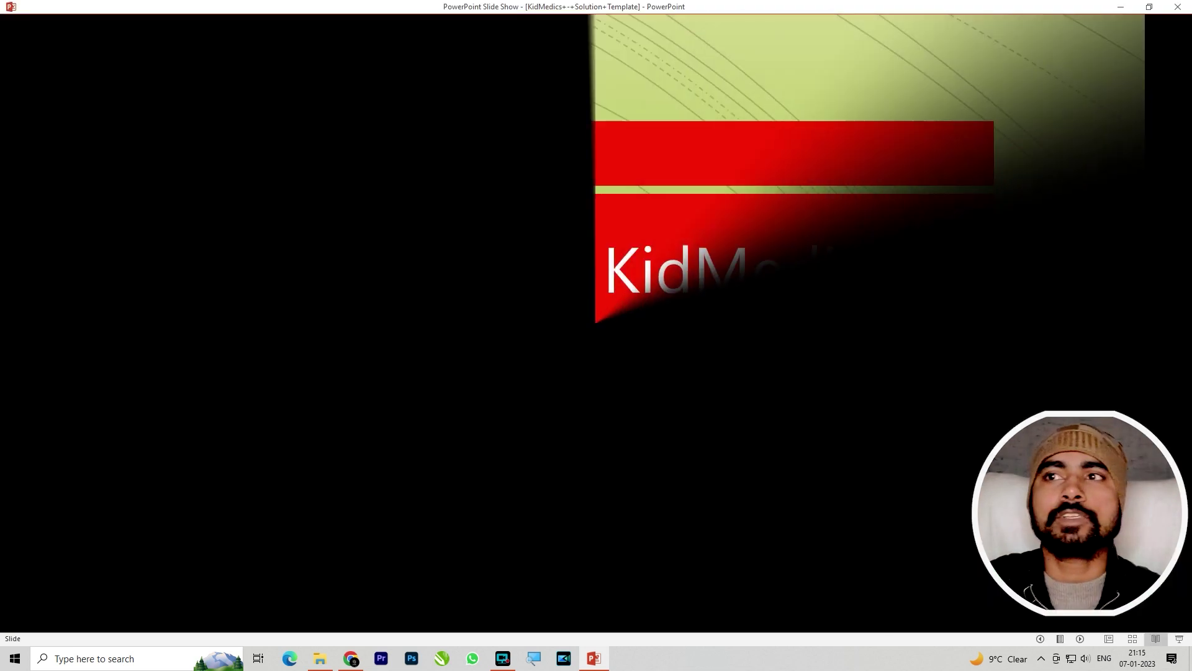
{"action": "left_click", "coordinate": [1177, 7]}
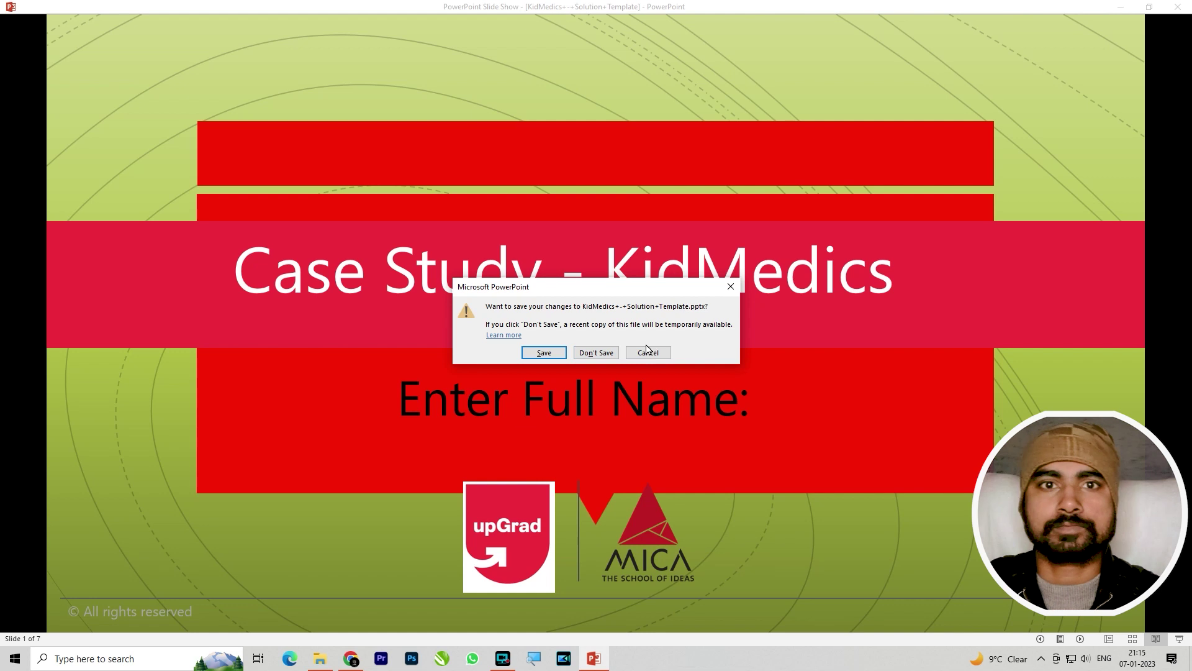
{"action": "left_click", "coordinate": [544, 352]}
Resize, minimize, restore and maximize the Reading view window
{"action": "left_click_drag", "start_coordinate": [1093, 7], "coordinate": [787, 171]}
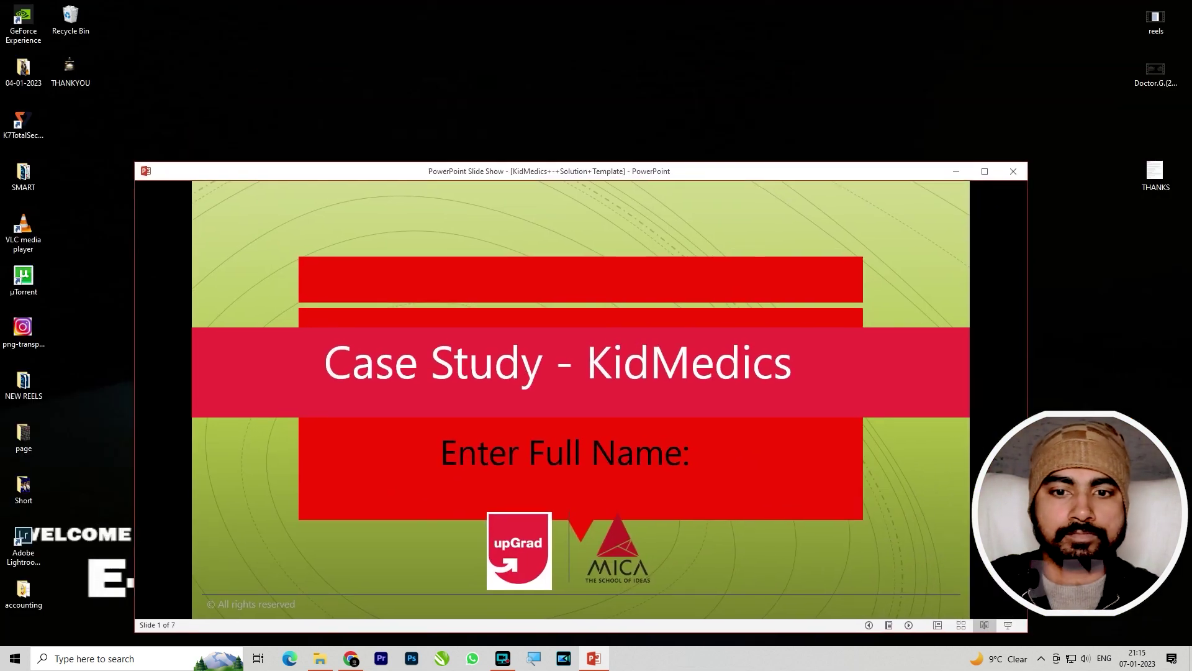
{"action": "left_click", "coordinate": [594, 658]}
{"action": "left_click", "coordinate": [595, 658]}
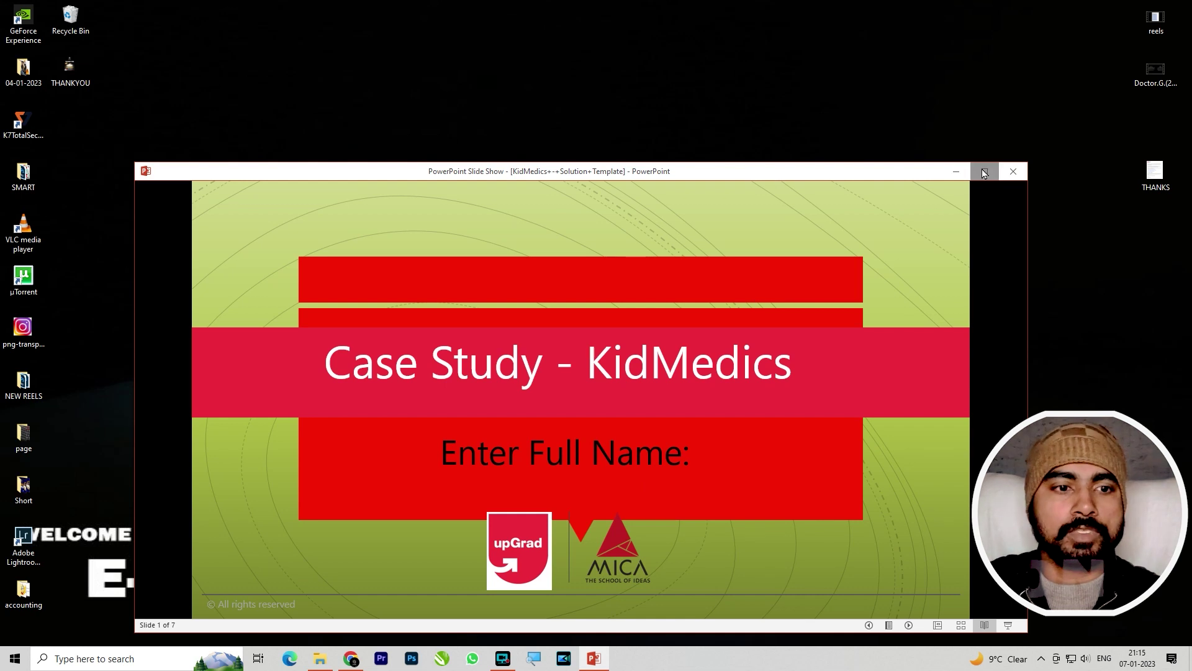
{"action": "left_click", "coordinate": [984, 172]}
{"action": "double_click", "coordinate": [67, 12]}
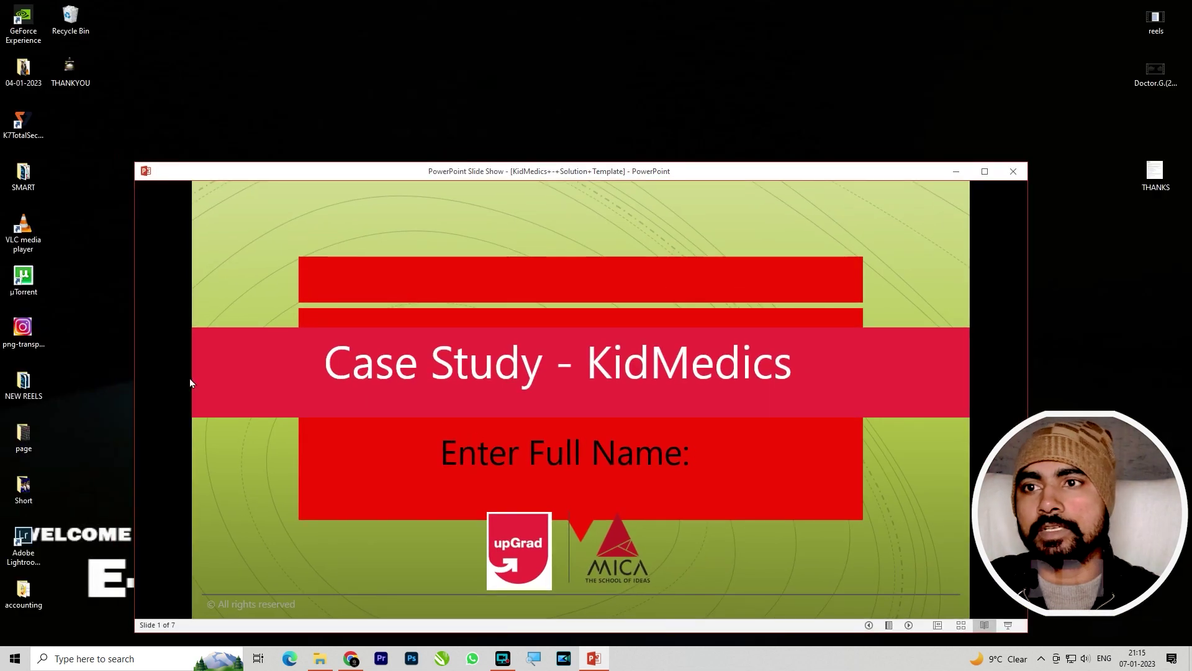
{"action": "left_click", "coordinate": [985, 172]}
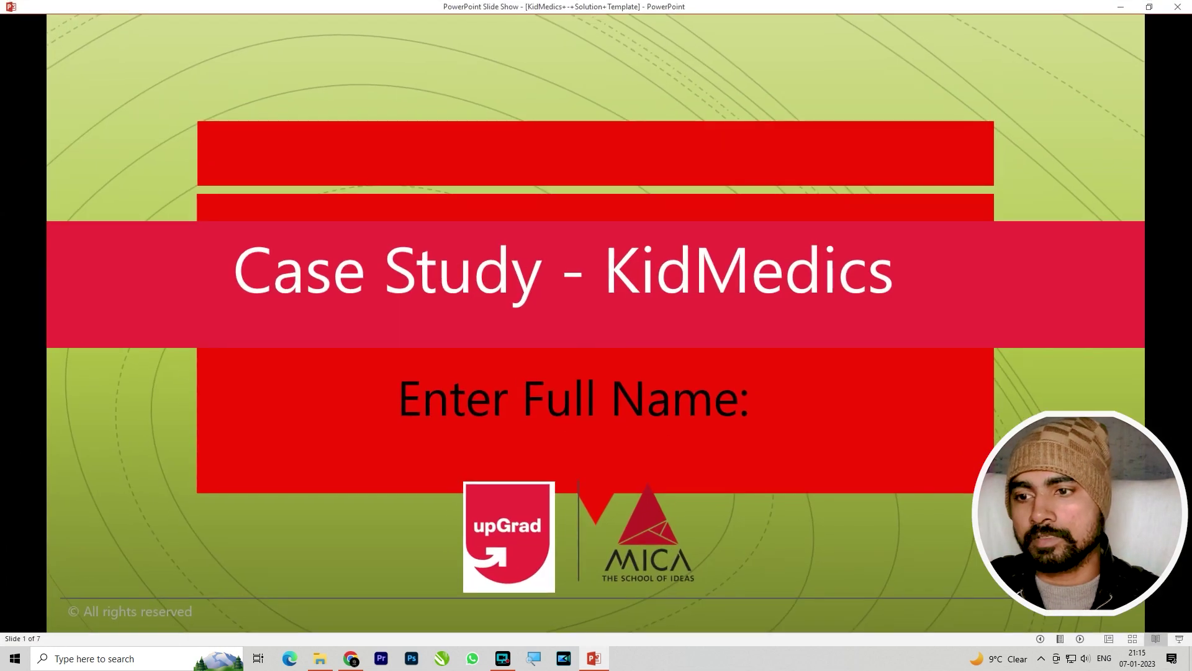
End the slide show and return to Normal view
{"action": "left_click", "coordinate": [1060, 641]}
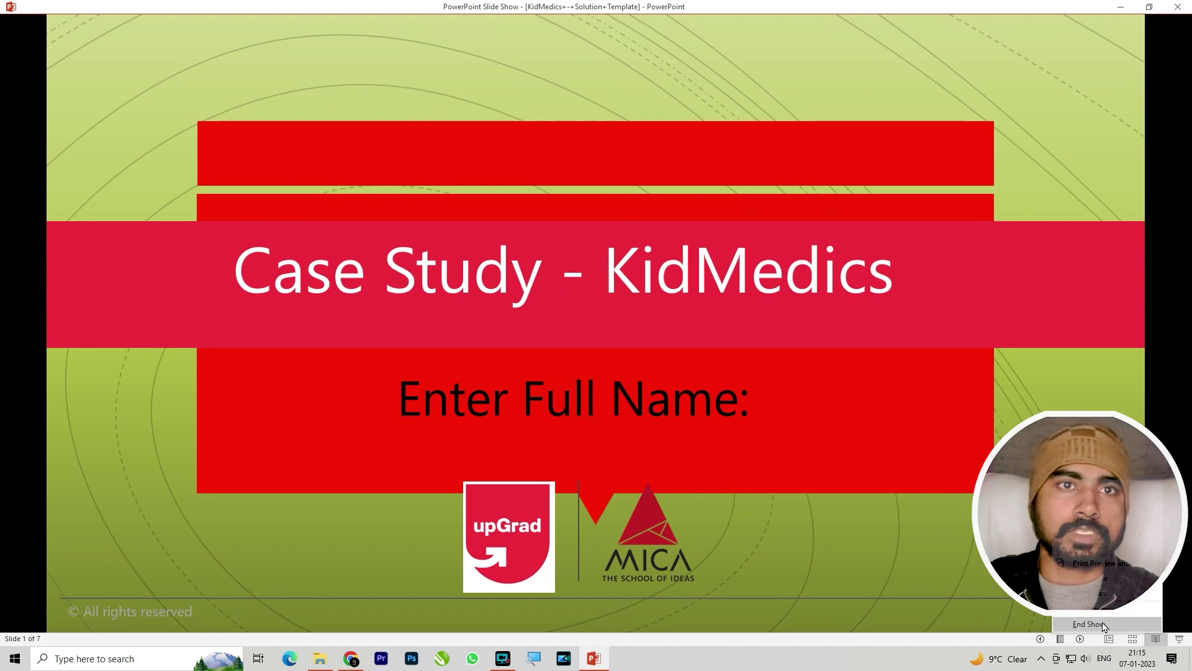
{"action": "left_click", "coordinate": [1104, 626]}
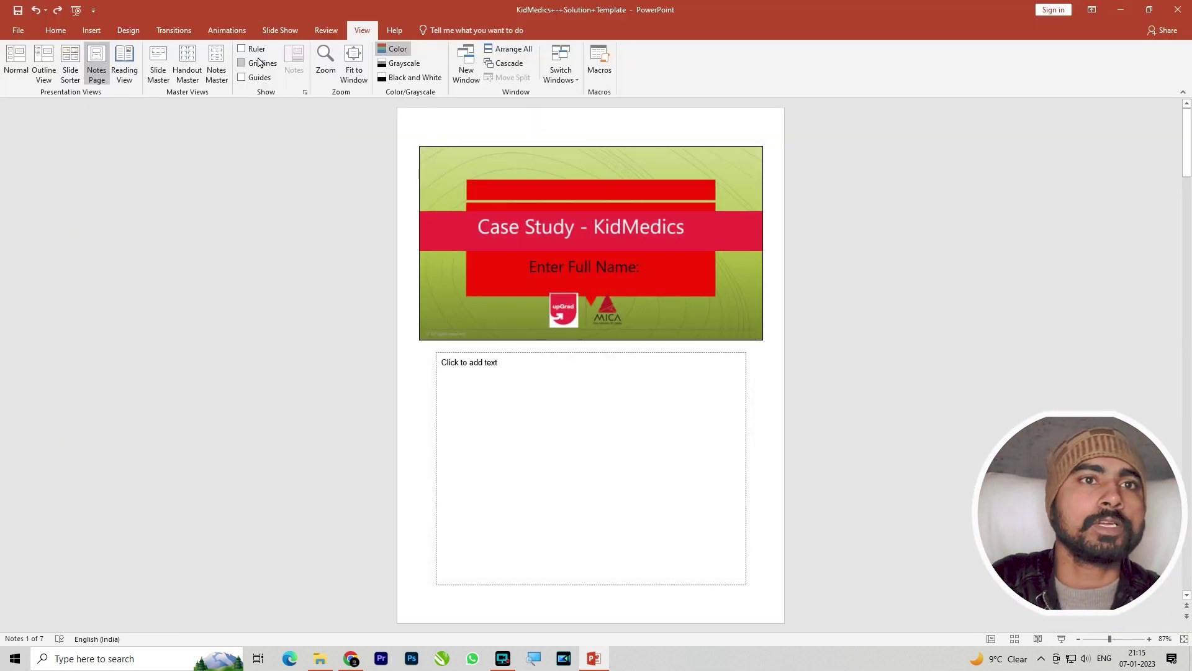
{"action": "left_click", "coordinate": [16, 60]}
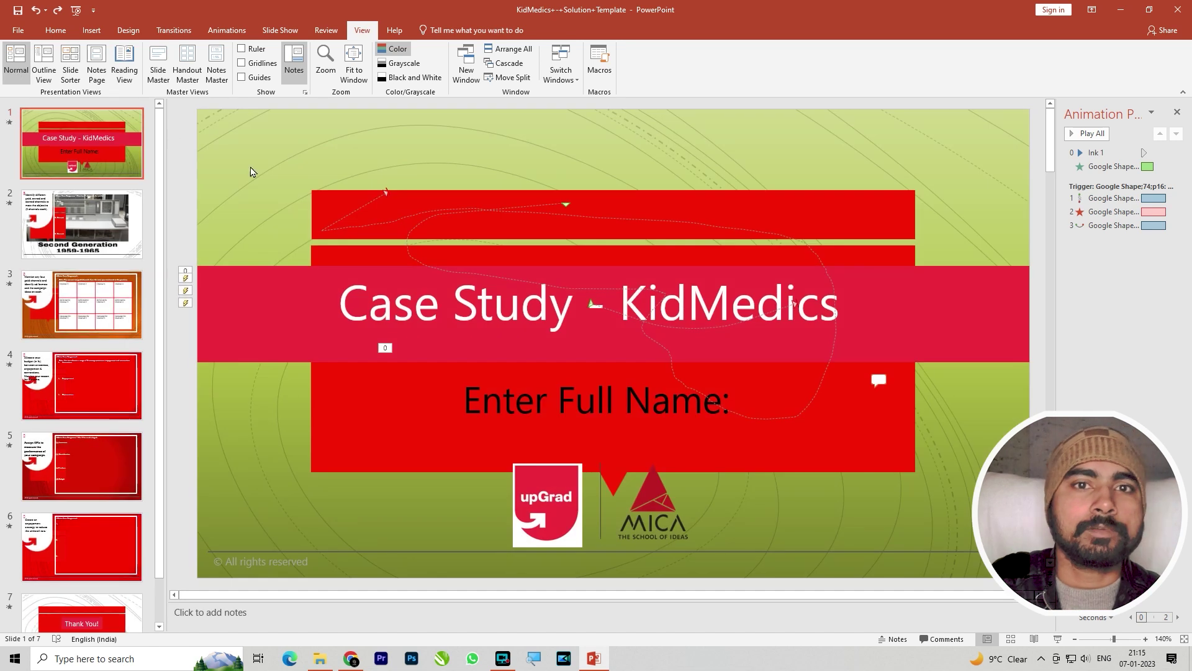
In Slide Master, add a Picture placeholder over the title, raise the red banner, and close
{"action": "left_click", "coordinate": [159, 64]}
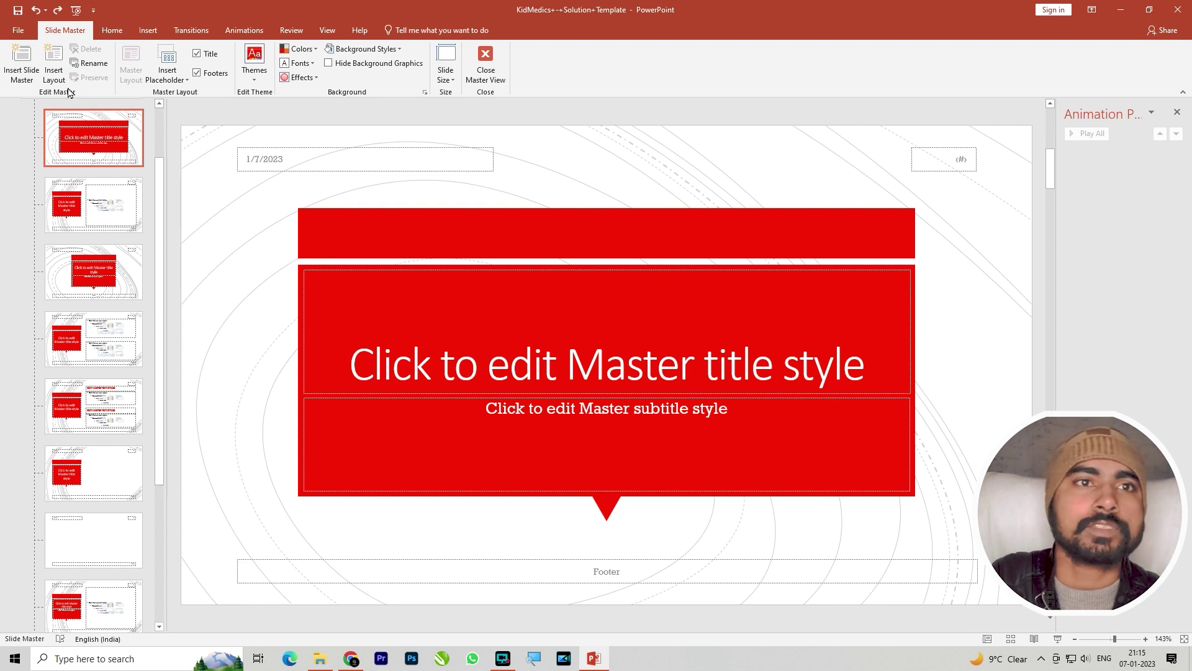
{"action": "left_click", "coordinate": [186, 80]}
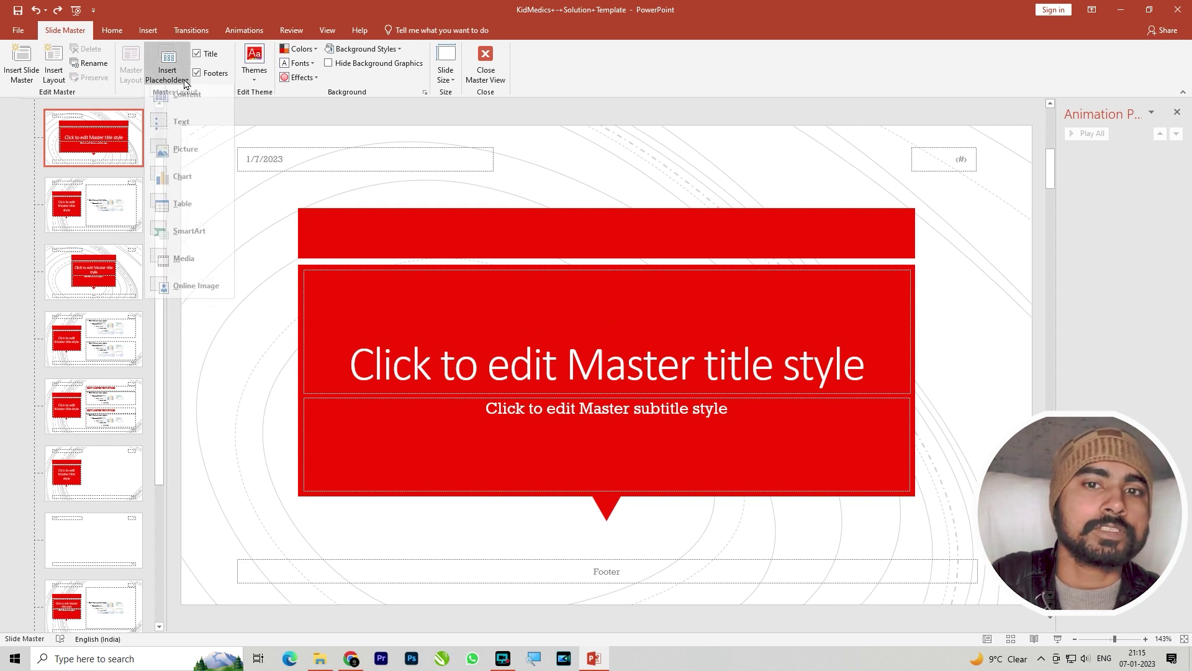
{"action": "left_click", "coordinate": [200, 156]}
{"action": "left_click_drag", "start_coordinate": [310, 239], "coordinate": [596, 322]}
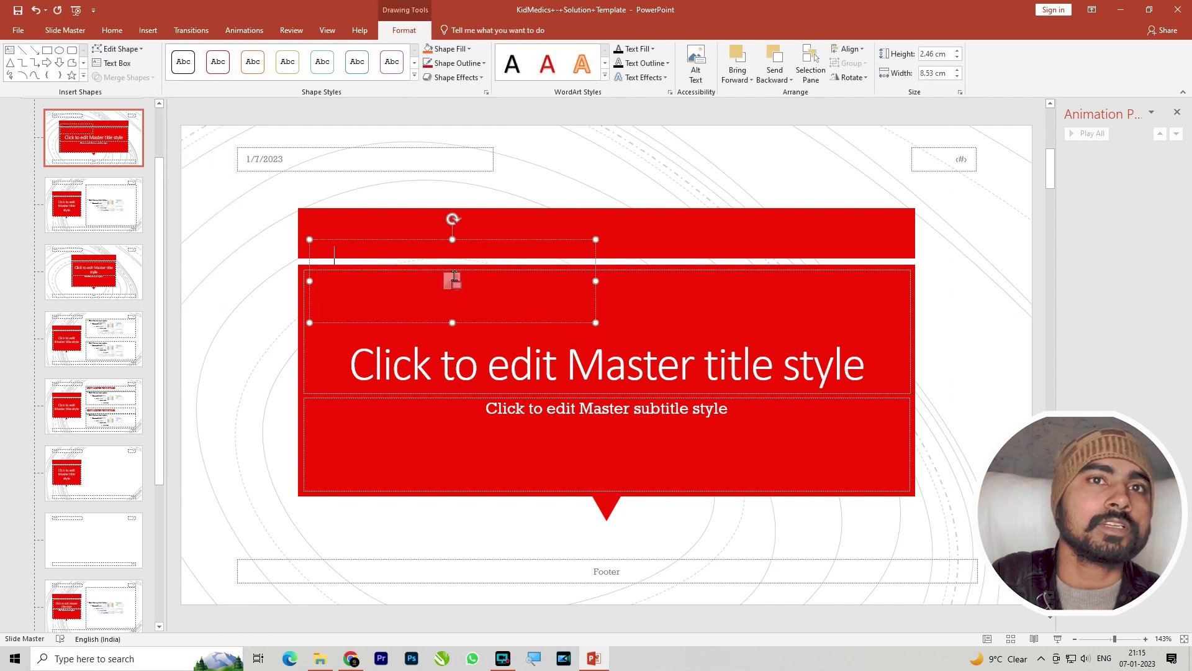
{"action": "left_click_drag", "start_coordinate": [367, 236], "coordinate": [355, 213]}
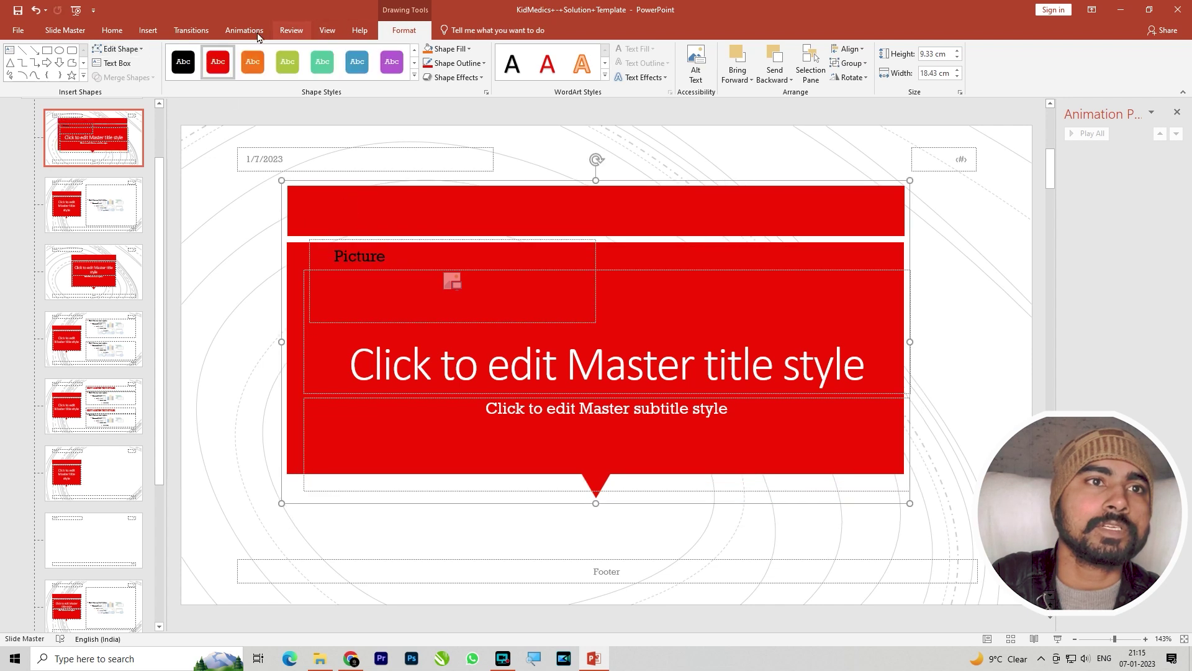
{"action": "left_click", "coordinate": [327, 30]}
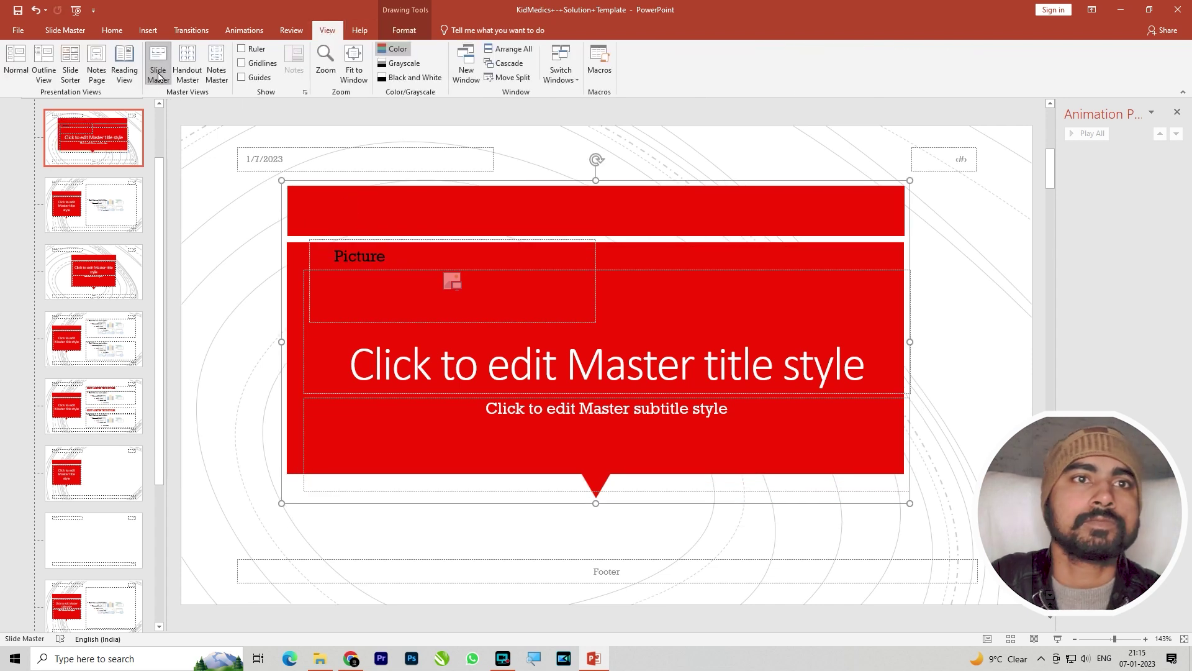
{"action": "left_click", "coordinate": [16, 59]}
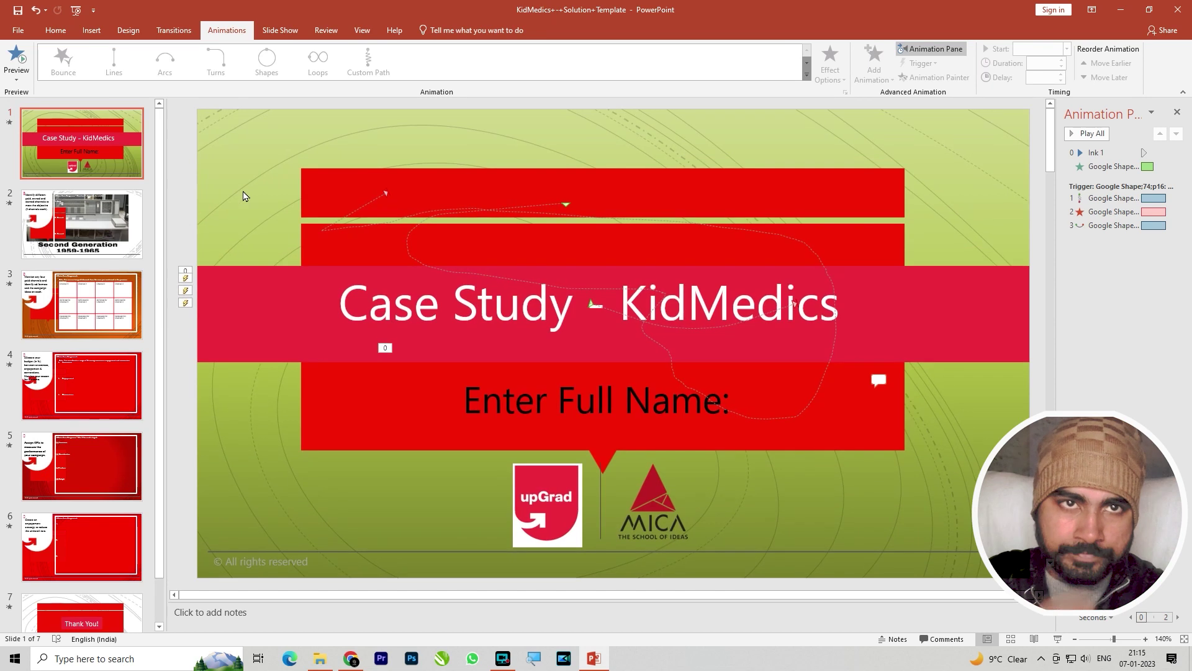
{"action": "left_click", "coordinate": [296, 27]}
{"action": "left_click", "coordinate": [362, 30]}
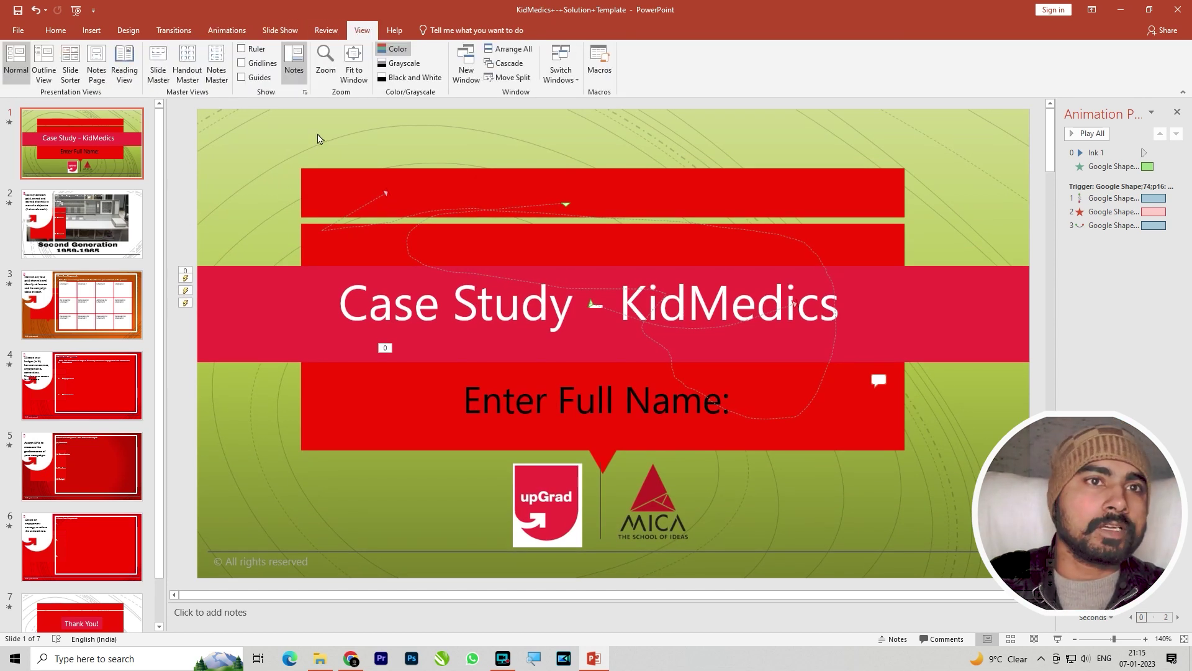
{"action": "left_click", "coordinate": [187, 69]}
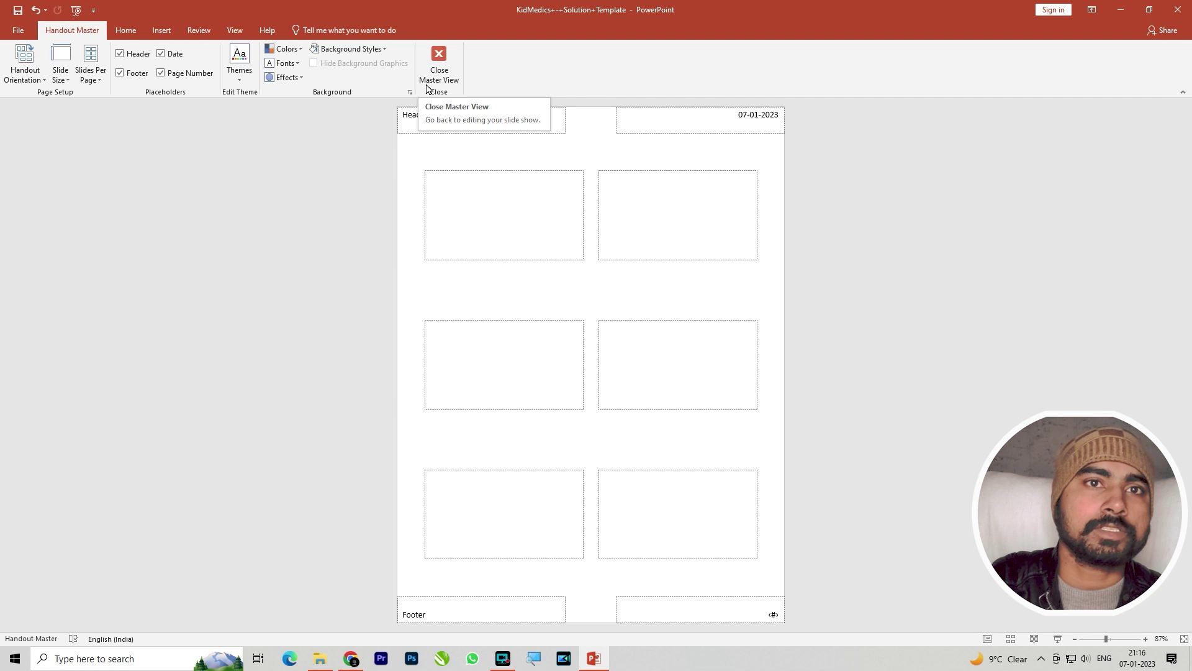
{"action": "left_click", "coordinate": [428, 86]}
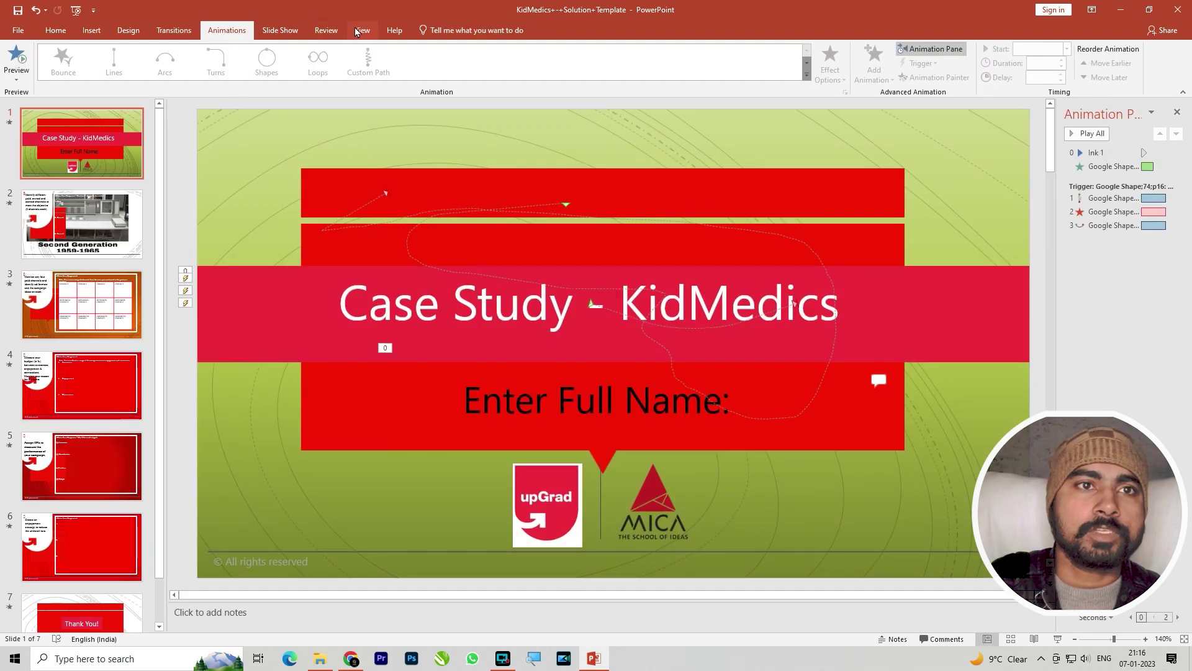
{"action": "left_click", "coordinate": [362, 30]}
{"action": "left_click", "coordinate": [231, 79]}
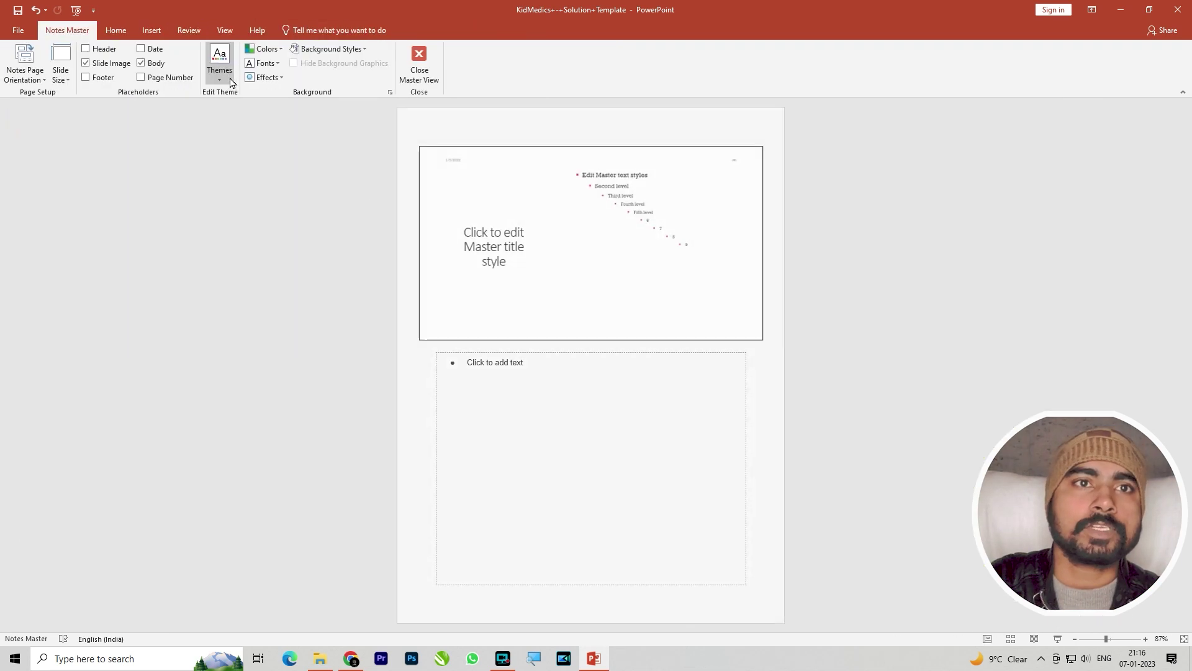
{"action": "left_click", "coordinate": [420, 62]}
{"action": "left_click", "coordinate": [362, 30]}
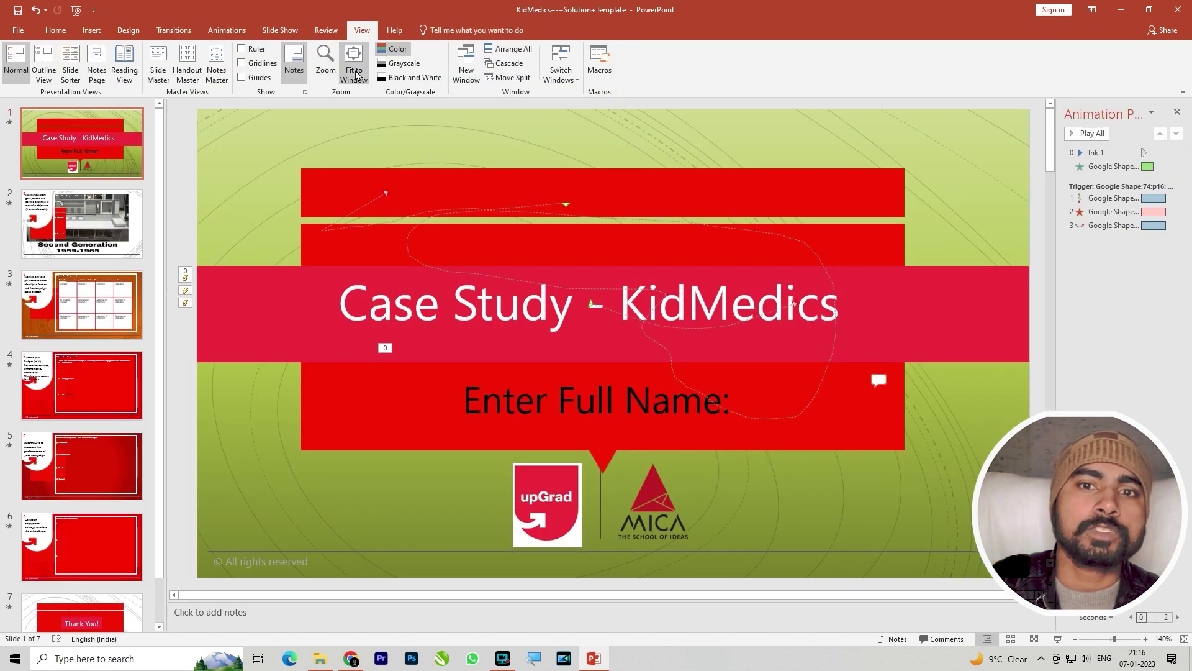
{"action": "left_click", "coordinate": [326, 62]}
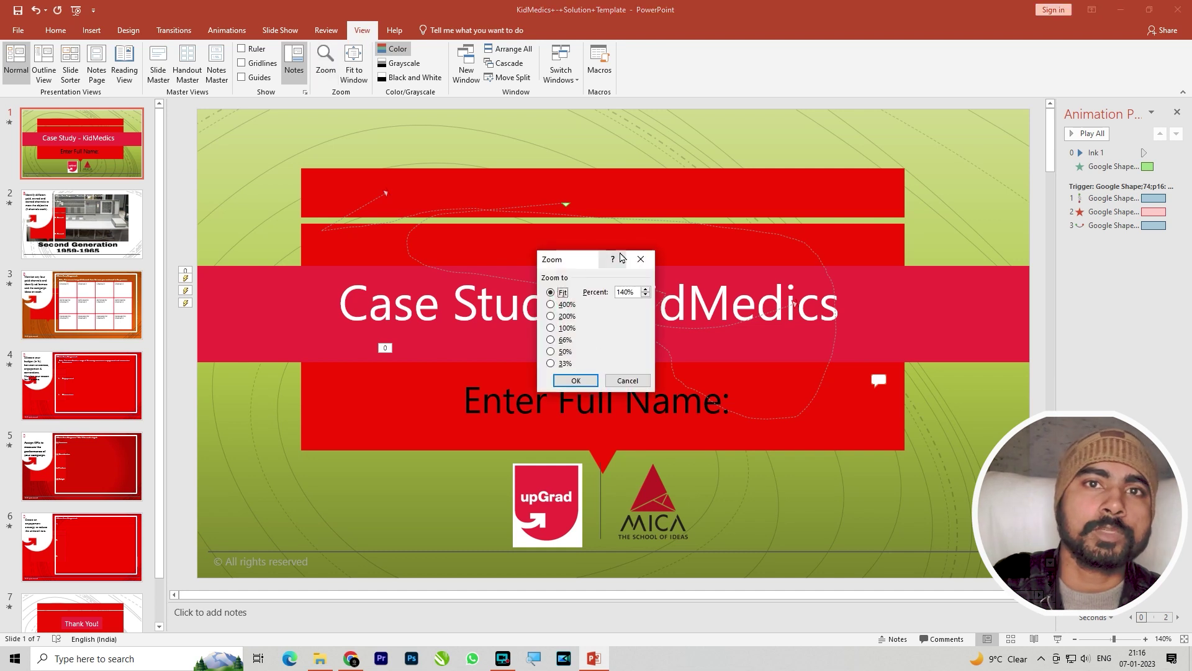
{"action": "left_click", "coordinate": [640, 258]}
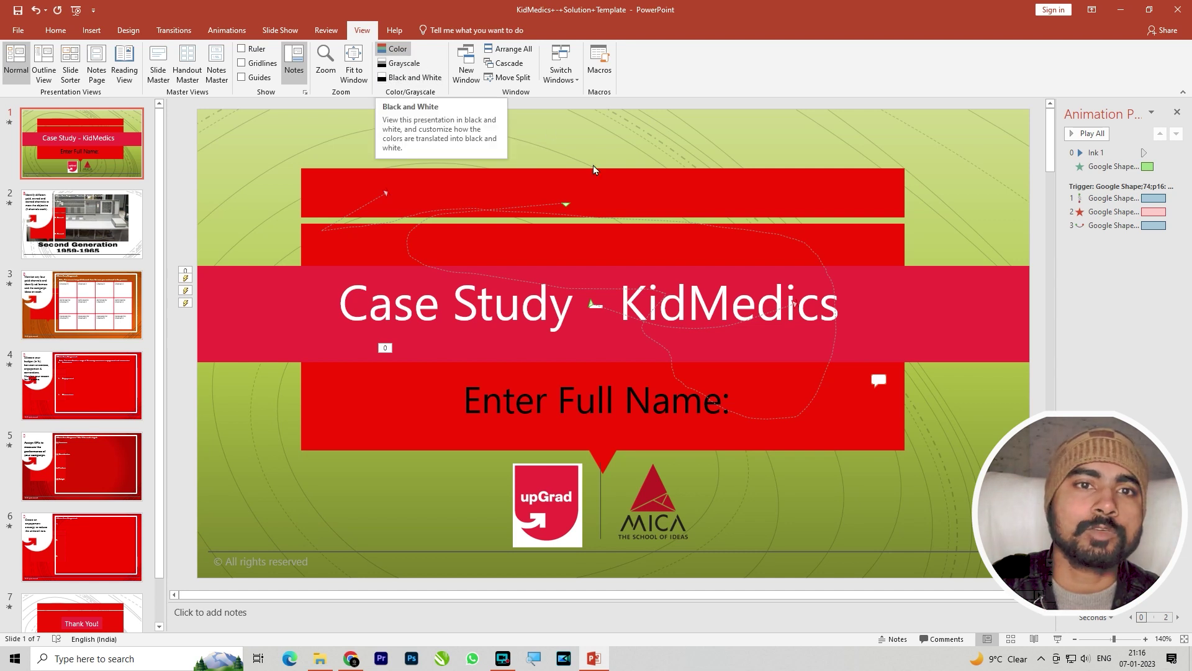
{"action": "left_click", "coordinate": [414, 70]}
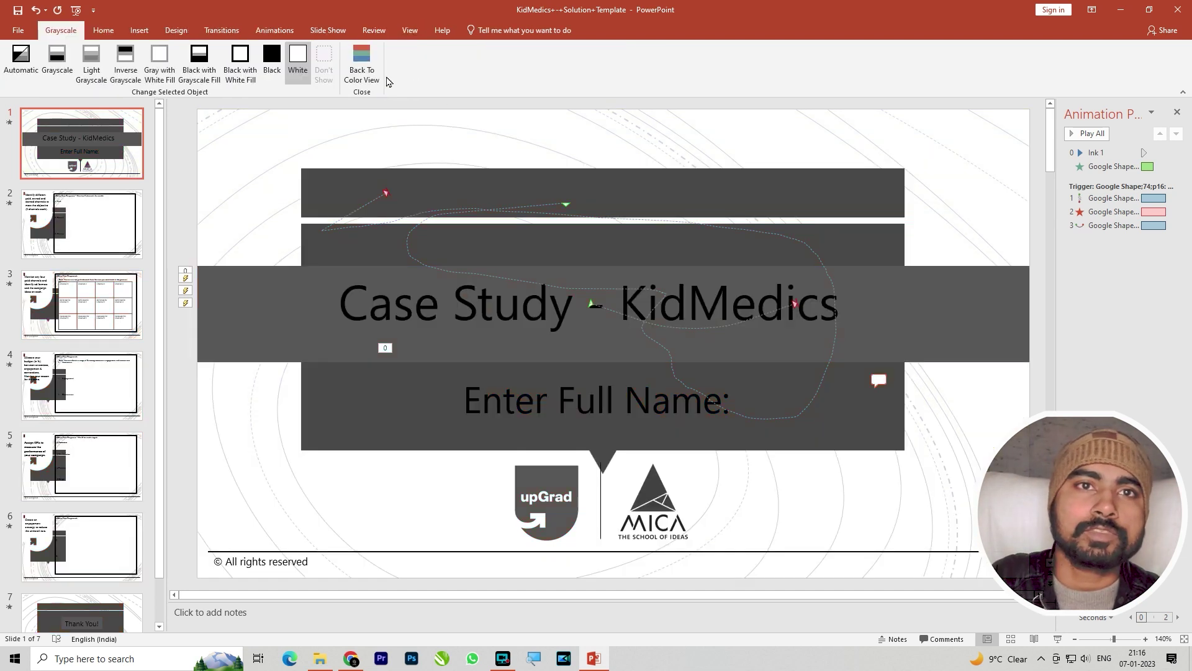
{"action": "left_click", "coordinate": [359, 69]}
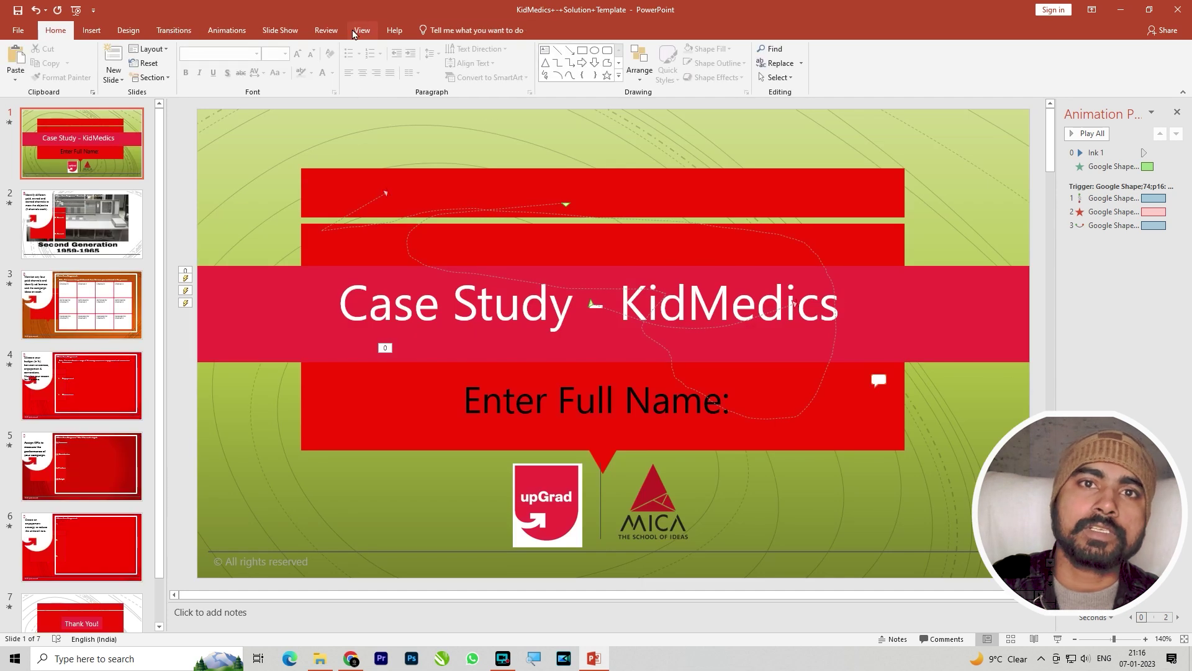
{"action": "left_click", "coordinate": [362, 29]}
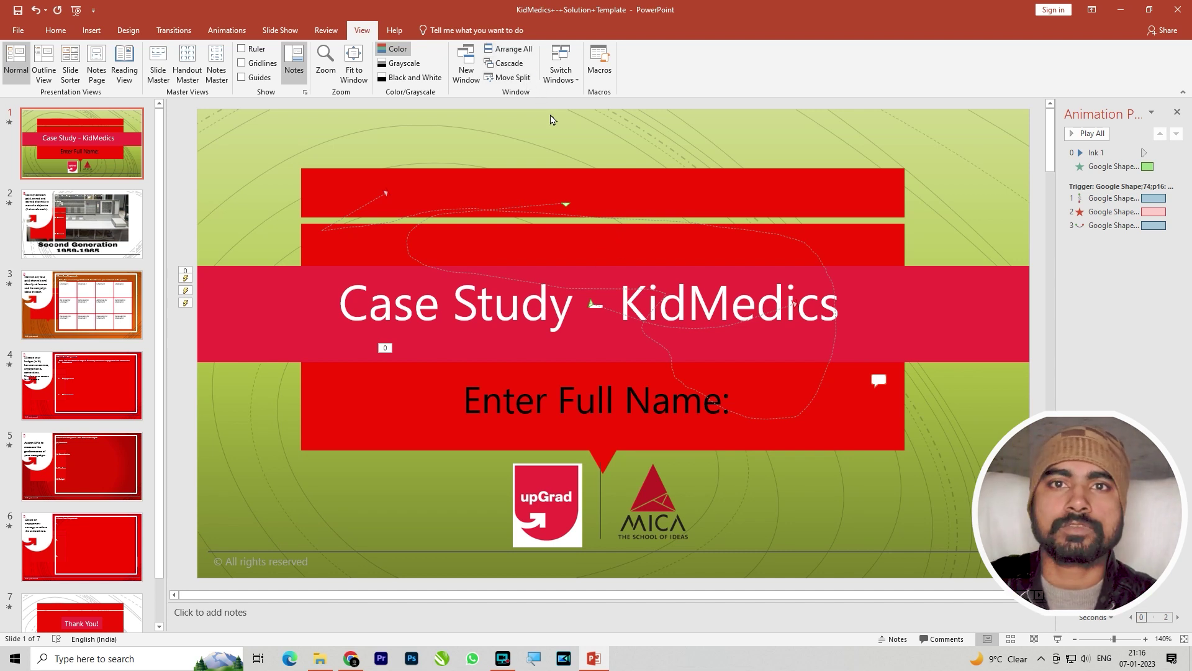
{"action": "left_click", "coordinate": [560, 65]}
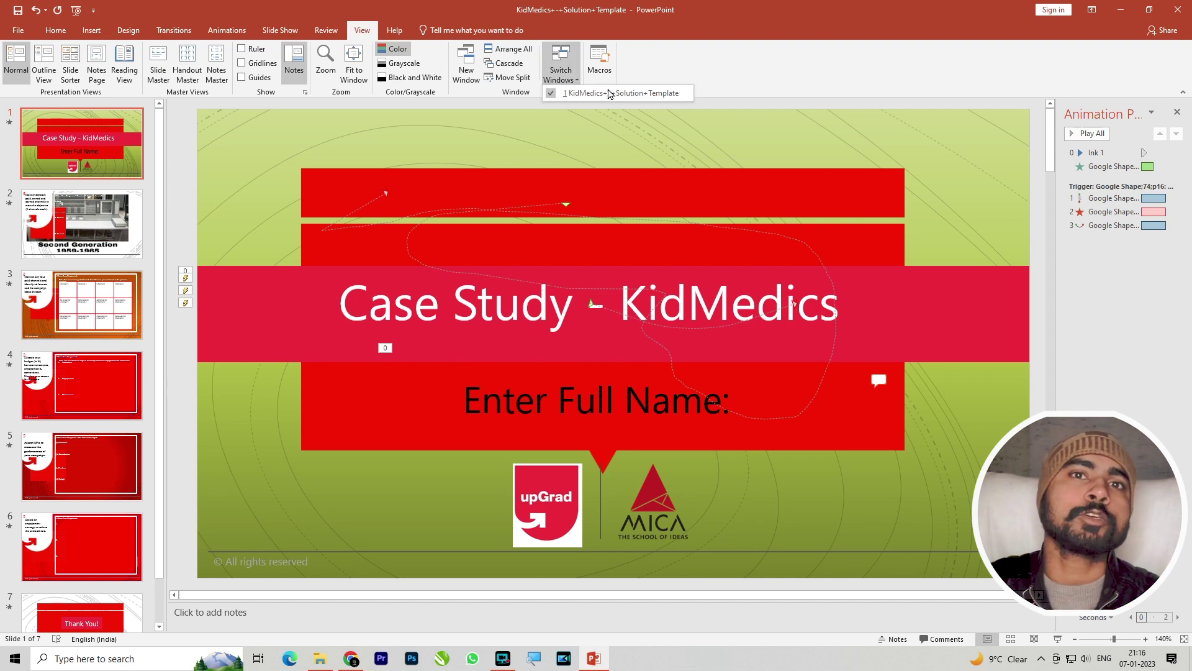
{"action": "left_click", "coordinate": [608, 174]}
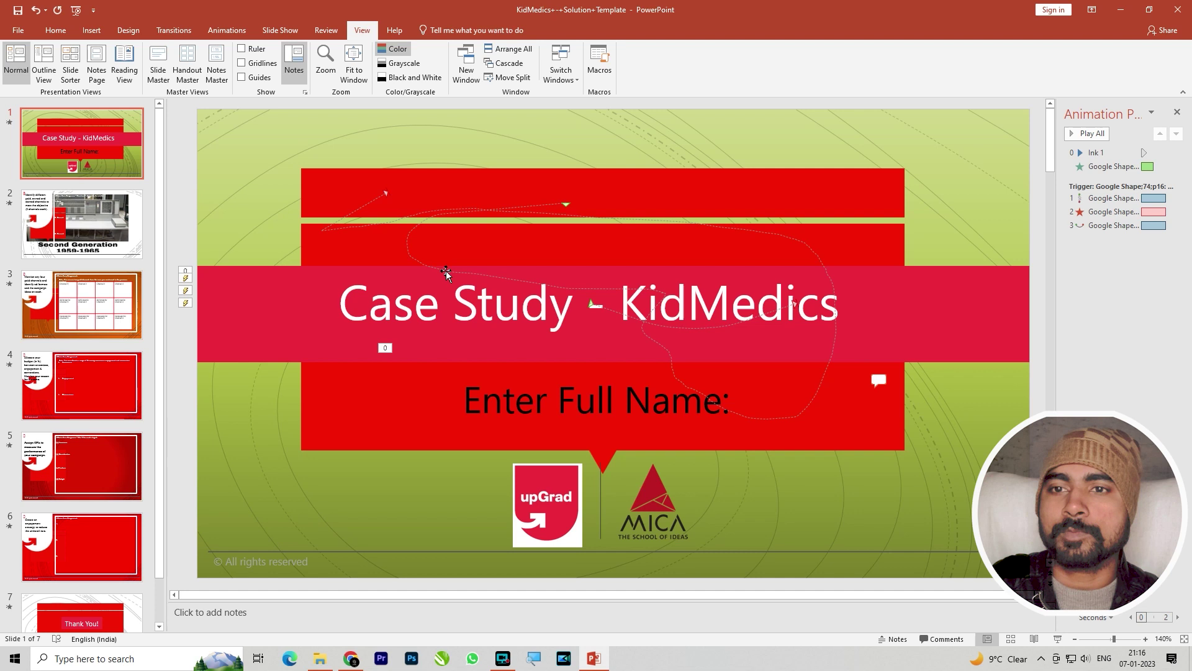
Select the 'Case Study - KidMedics' title and highlight part of its text, narrowing to the letter M
{"action": "left_click", "coordinate": [454, 303]}
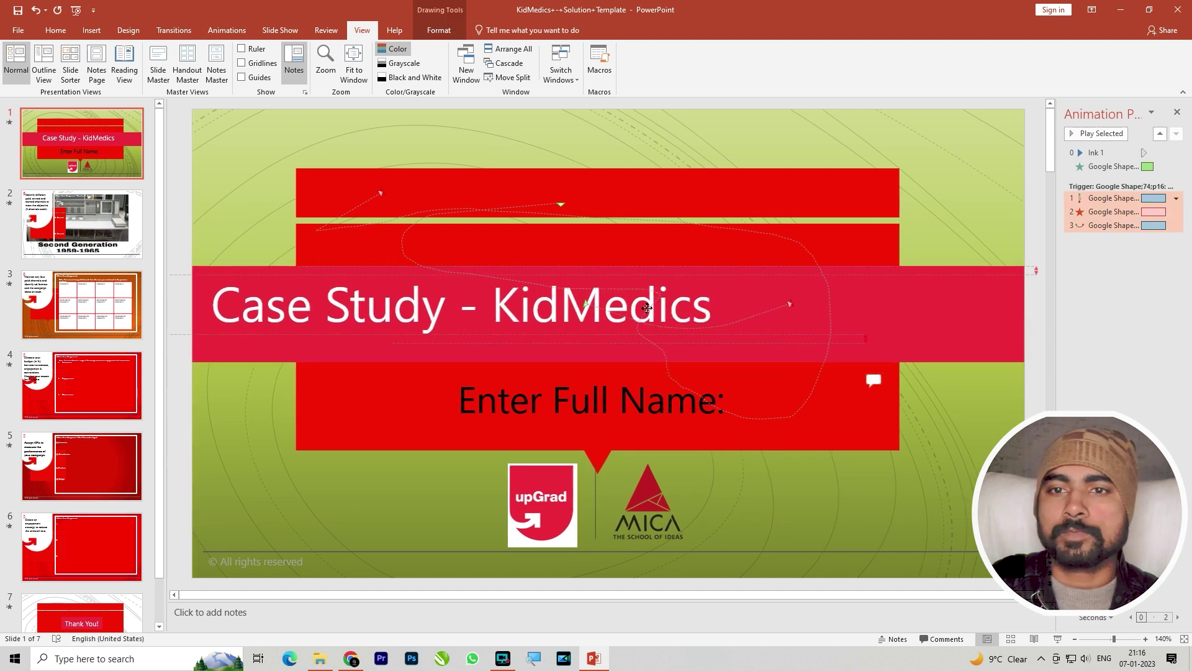
{"action": "left_click_drag", "start_coordinate": [619, 313], "coordinate": [731, 317]}
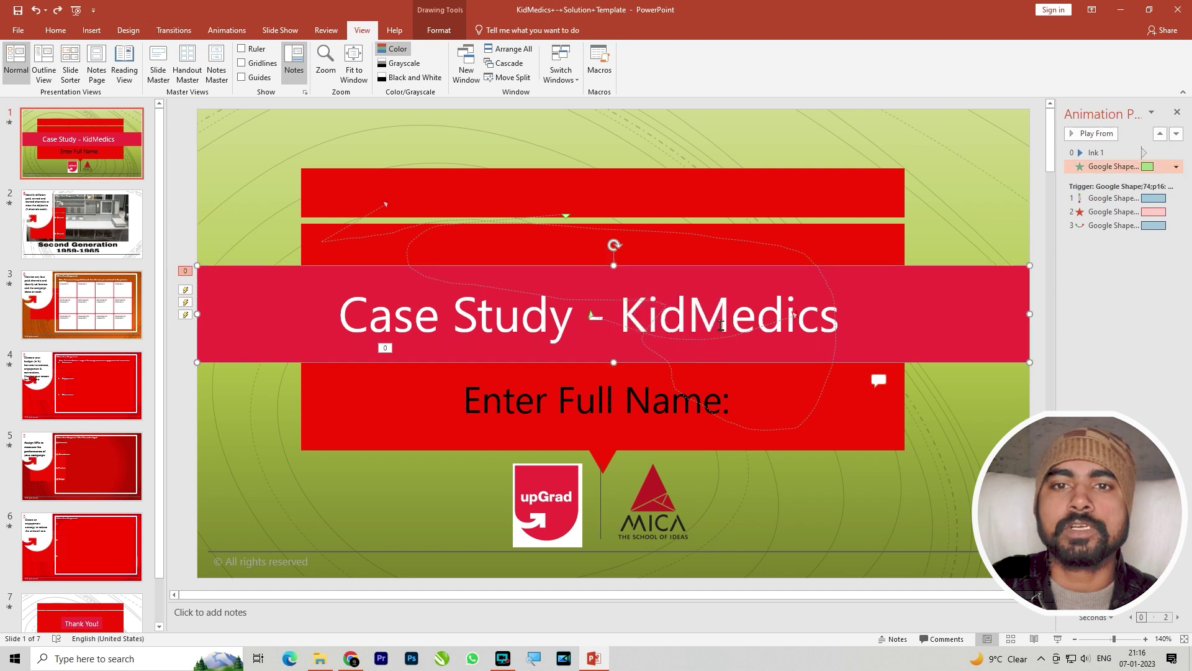
{"action": "left_click_drag", "start_coordinate": [688, 316], "coordinate": [728, 319]}
{"action": "left_click", "coordinate": [658, 286]}
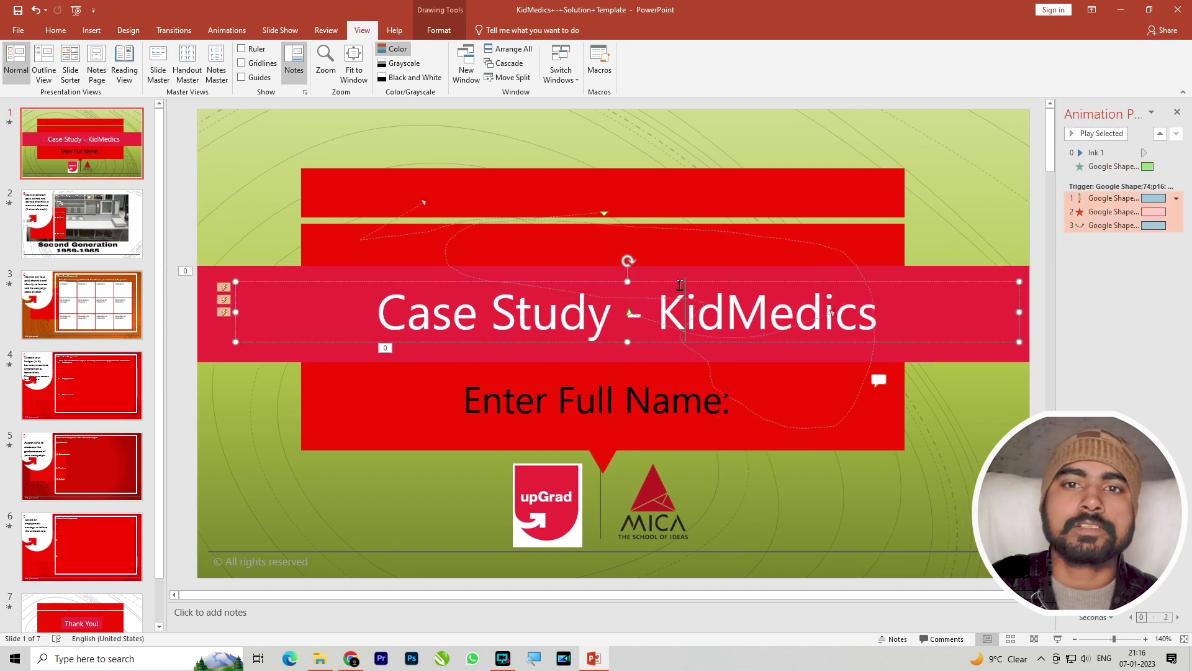
Nudge the title box down-right, then up-left, leaving it near its original banner position
{"action": "left_click_drag", "start_coordinate": [628, 277], "coordinate": [623, 271]}
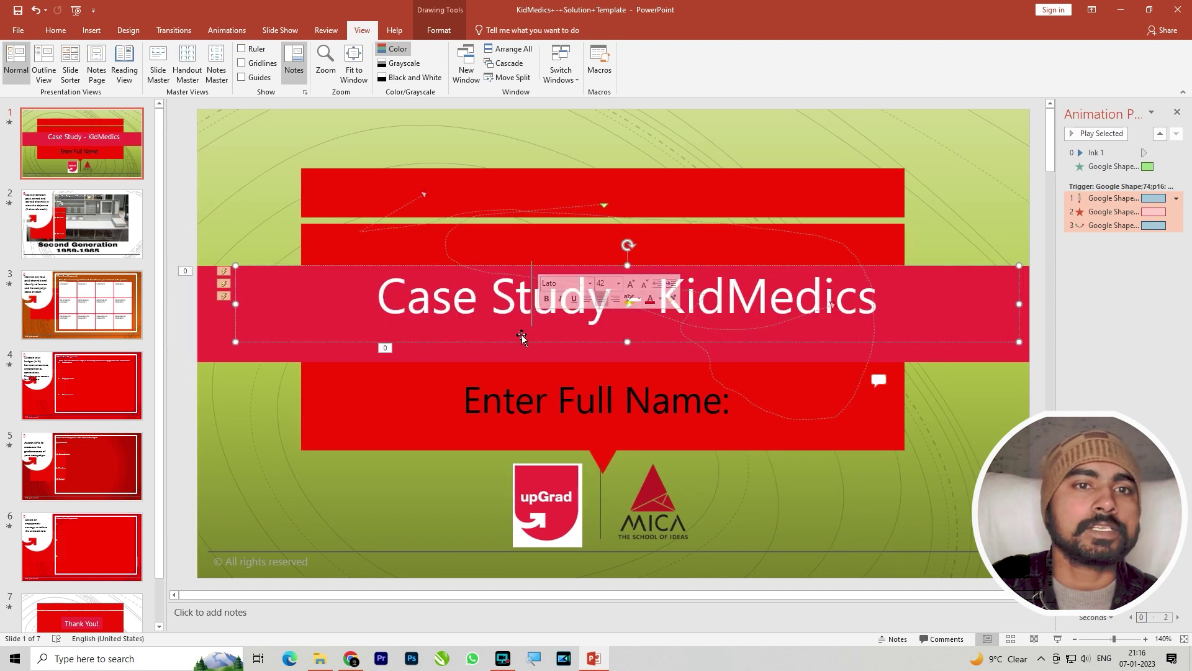
{"action": "left_click_drag", "start_coordinate": [507, 343], "coordinate": [512, 360]}
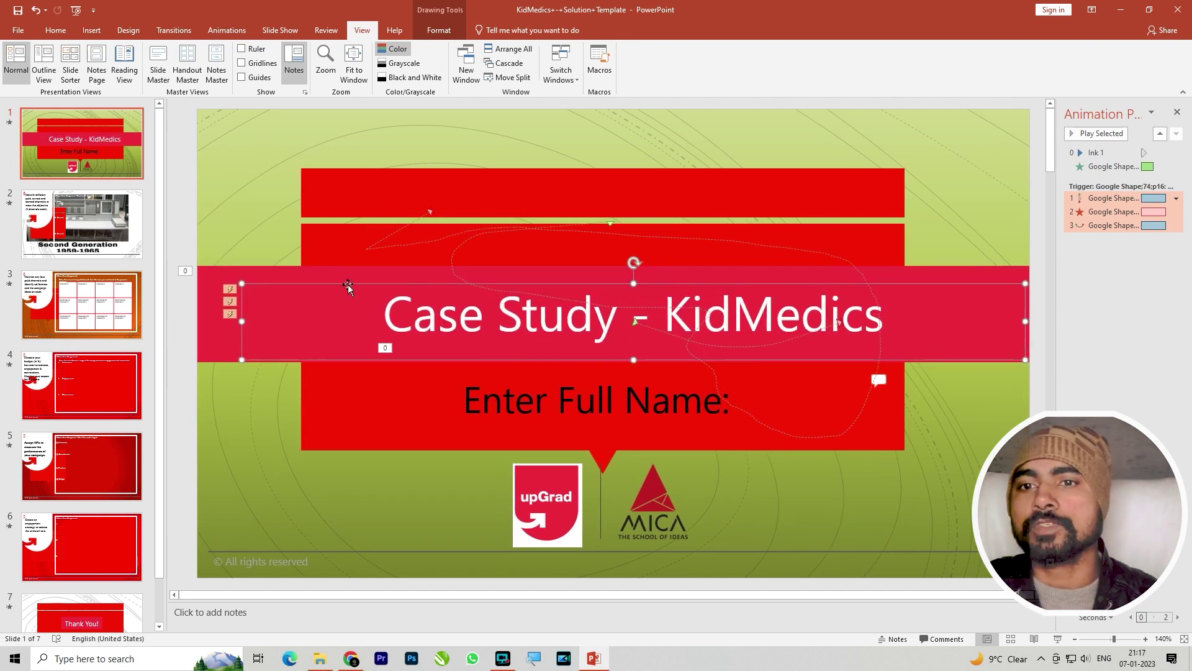
{"action": "left_click_drag", "start_coordinate": [346, 285], "coordinate": [325, 273]}
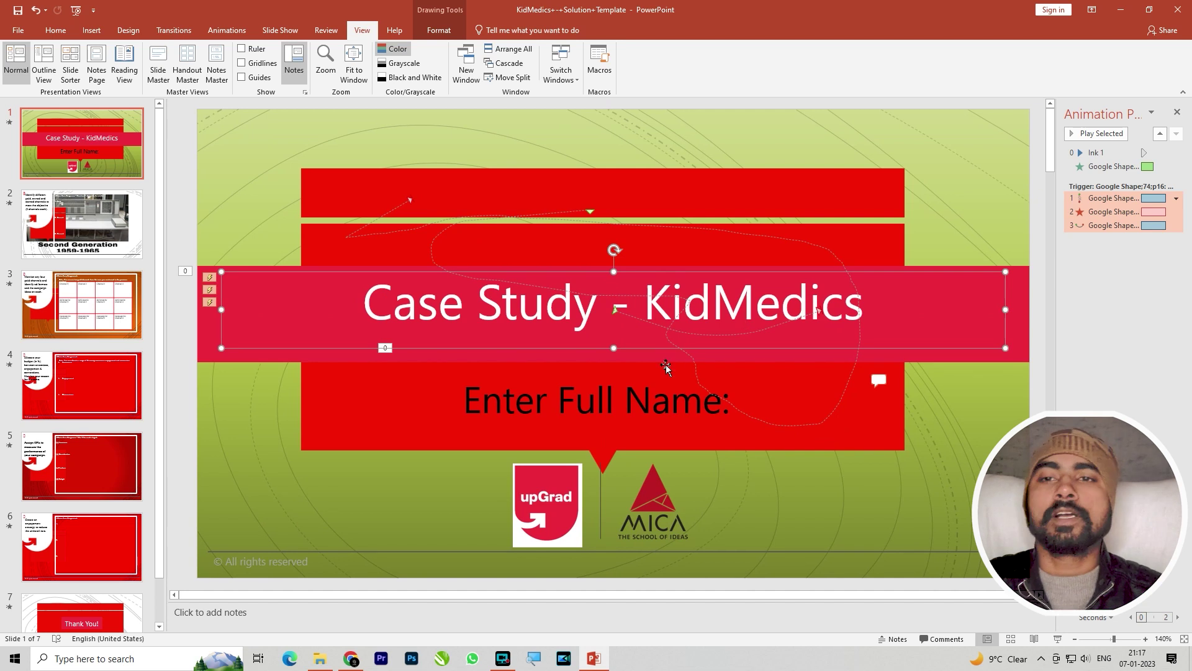
{"action": "left_click", "coordinate": [665, 400]}
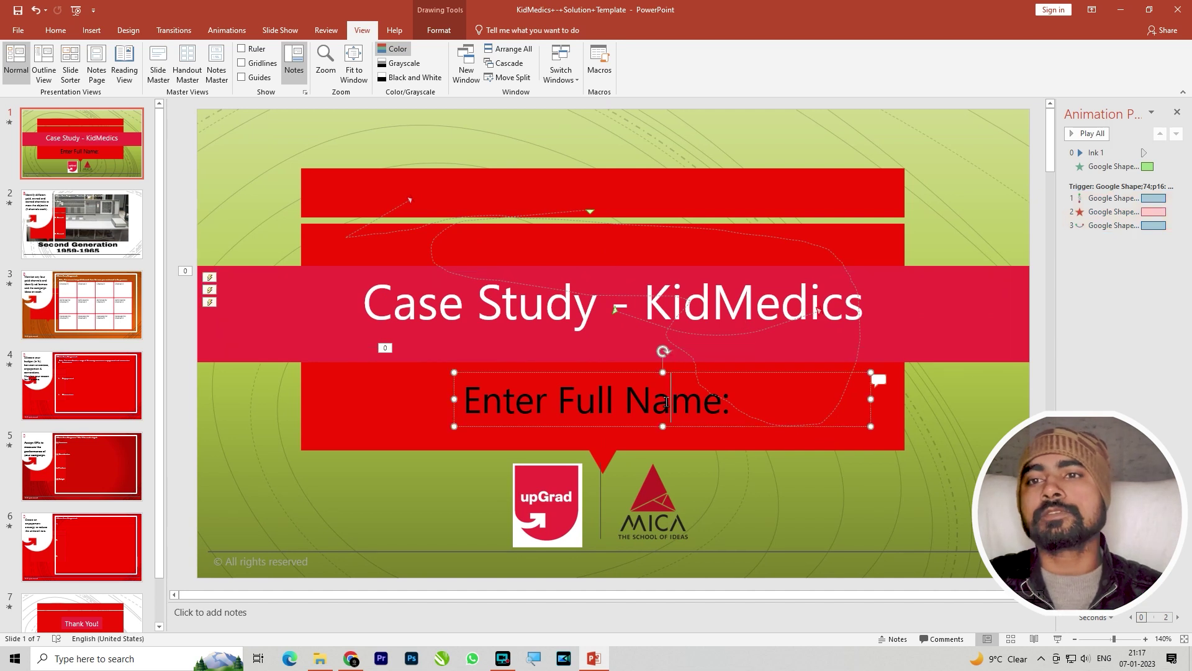
{"action": "left_click", "coordinate": [828, 301]}
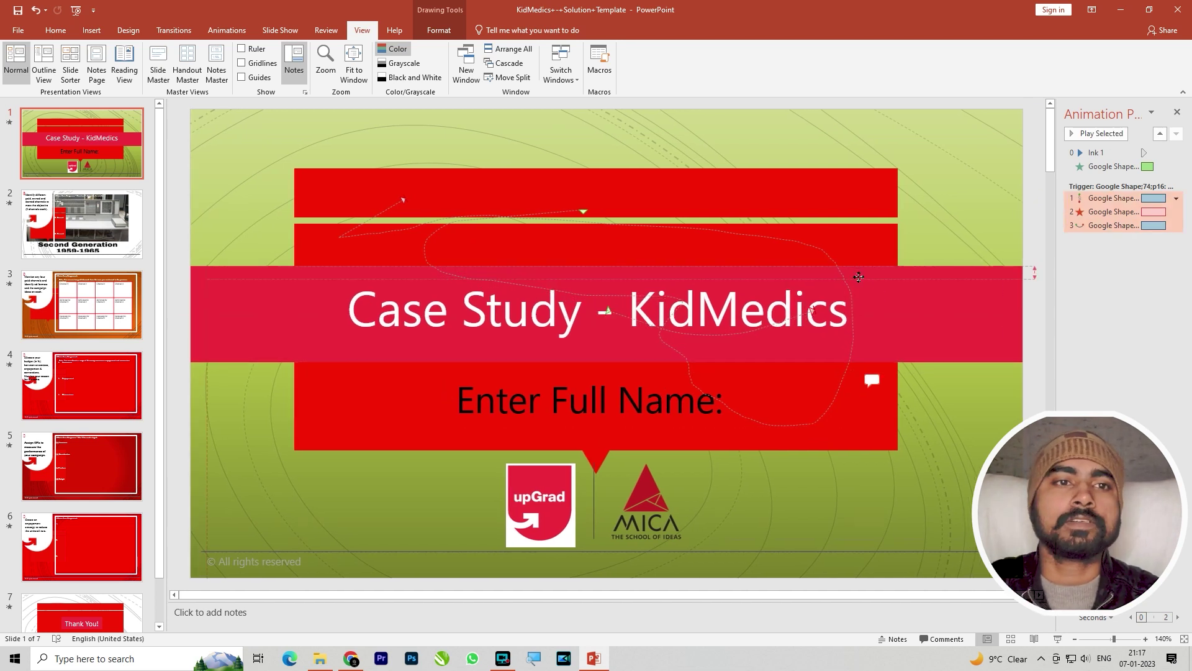
{"action": "left_click", "coordinate": [859, 285]}
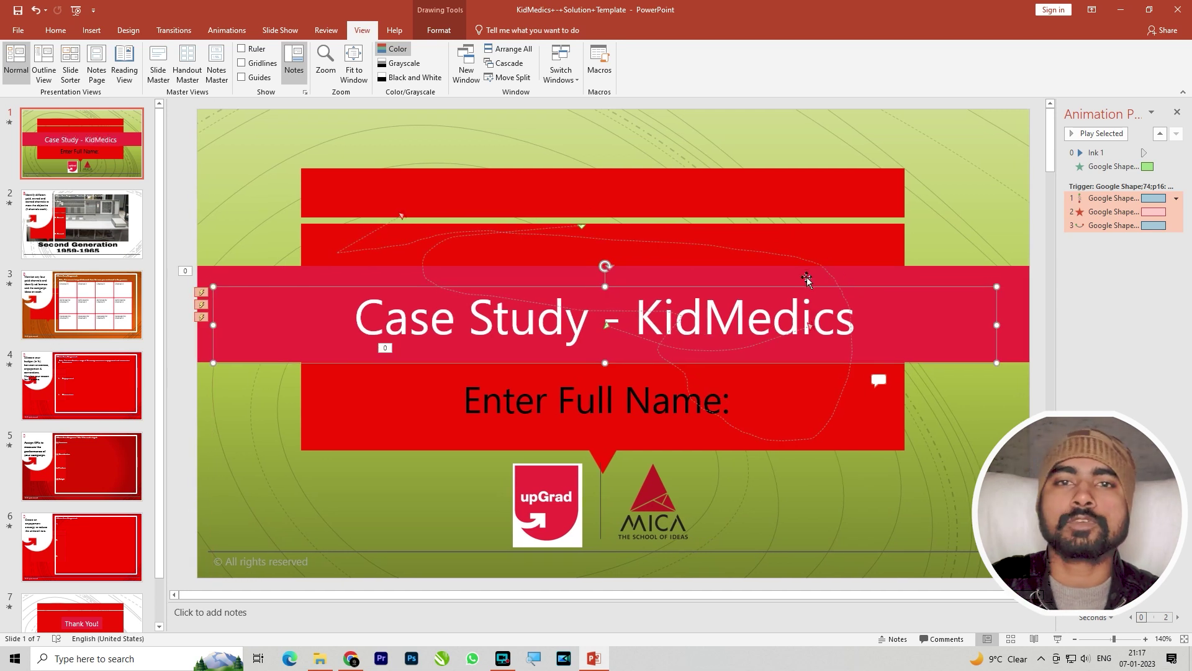
{"action": "left_click_drag", "start_coordinate": [805, 286], "coordinate": [787, 280]}
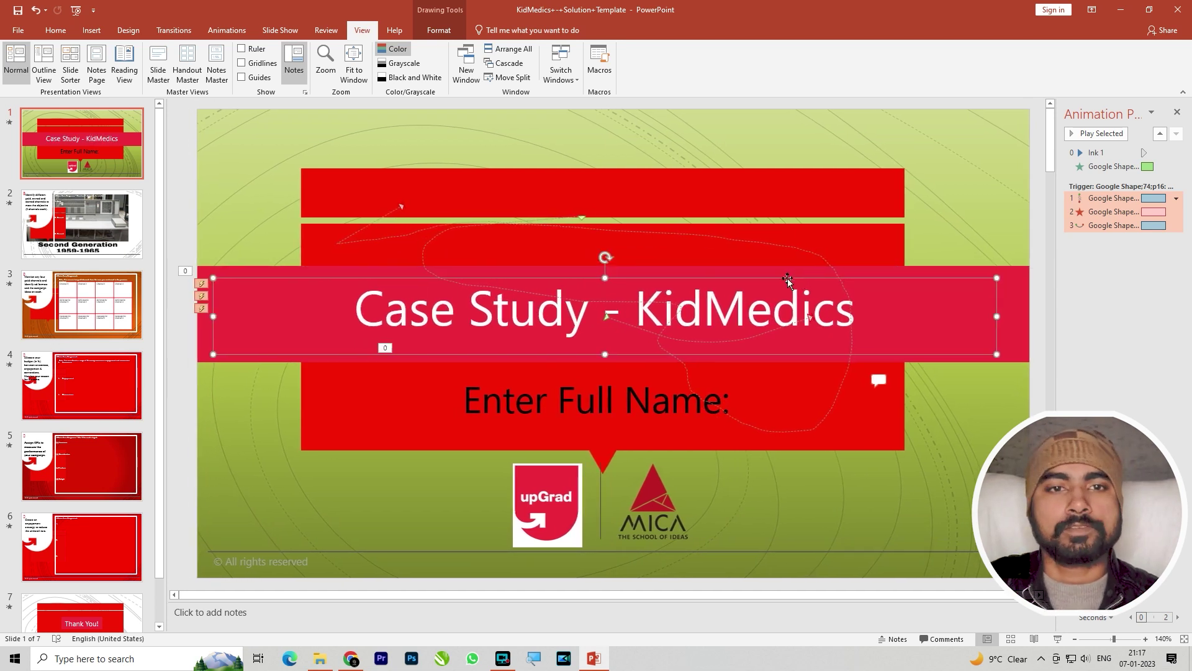
{"action": "left_click_drag", "start_coordinate": [345, 314], "coordinate": [344, 317]}
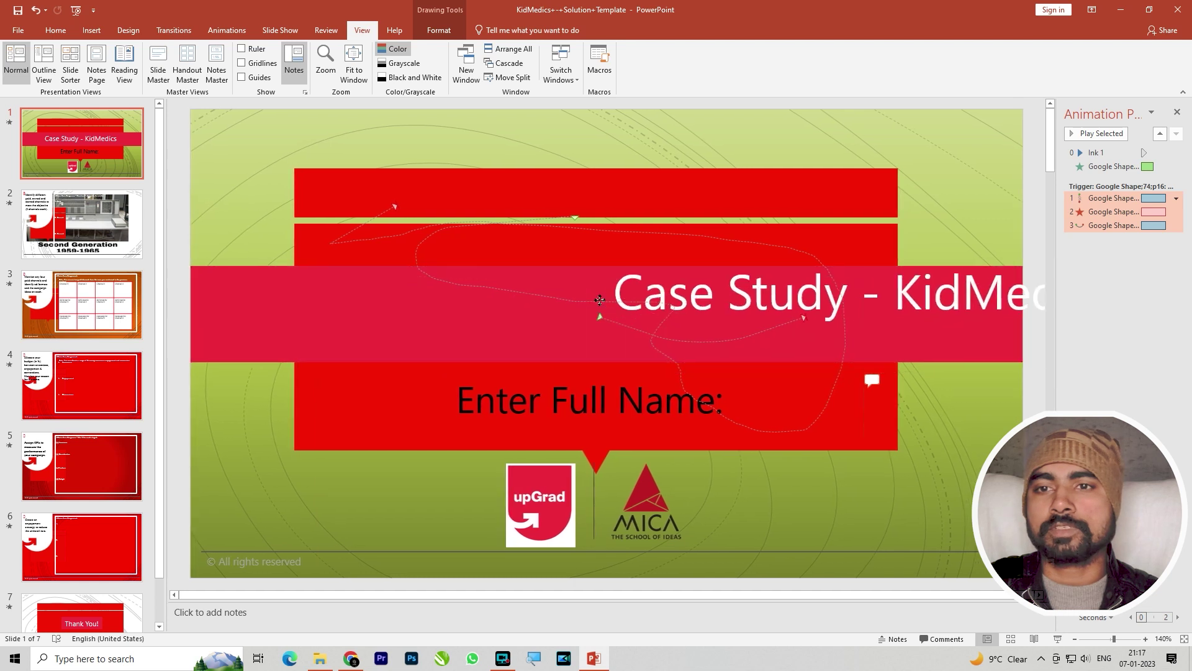